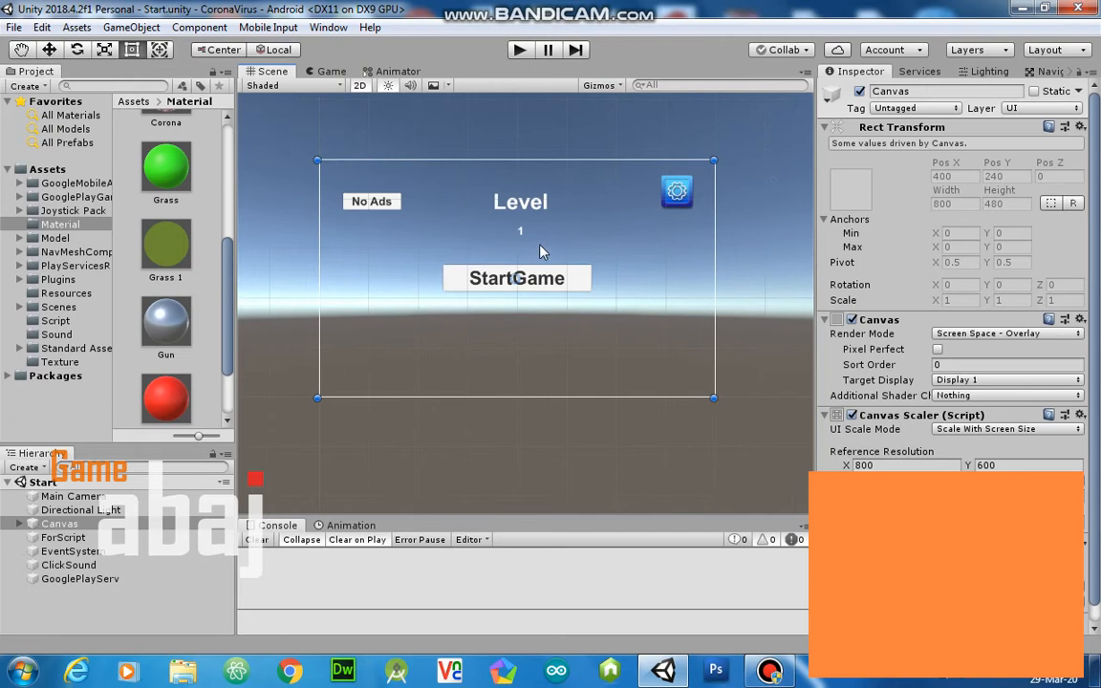
Step: Open the Android Player Settings from the Build Settings window
scroll(535, 263, "up", 2)
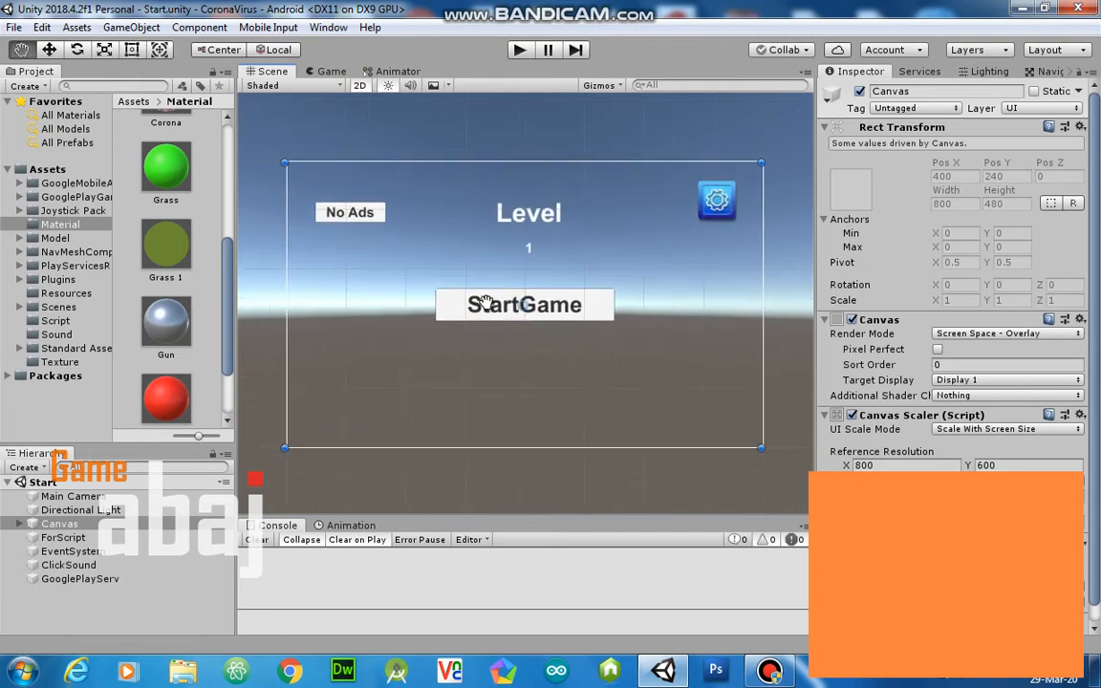
left_click(12, 27)
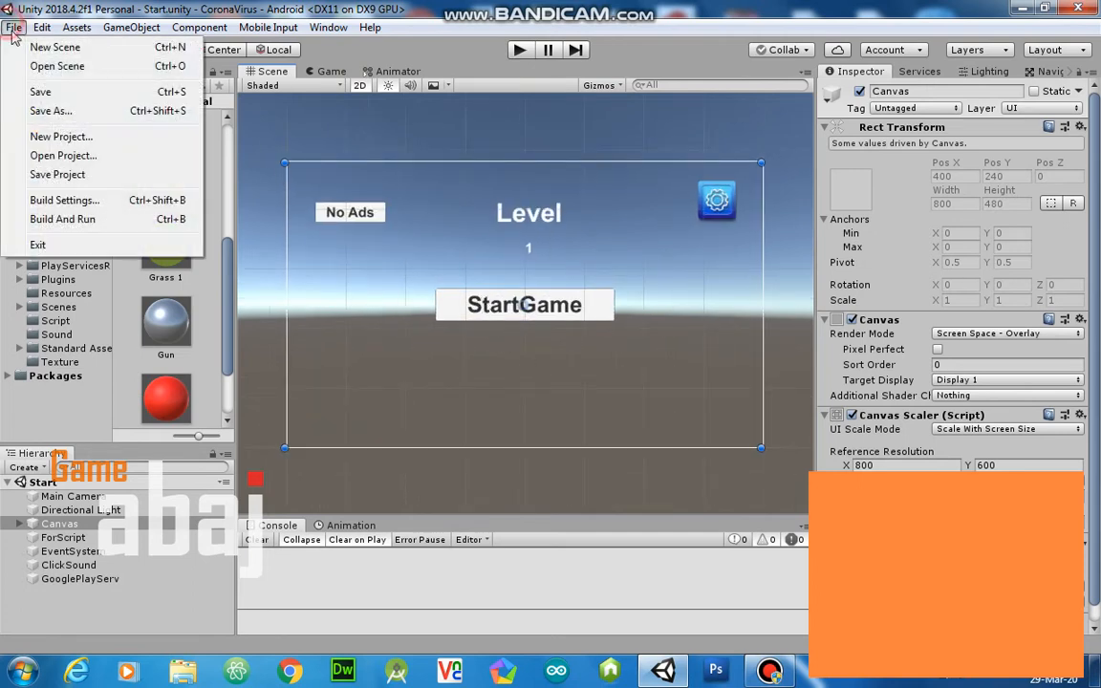
left_click(82, 198)
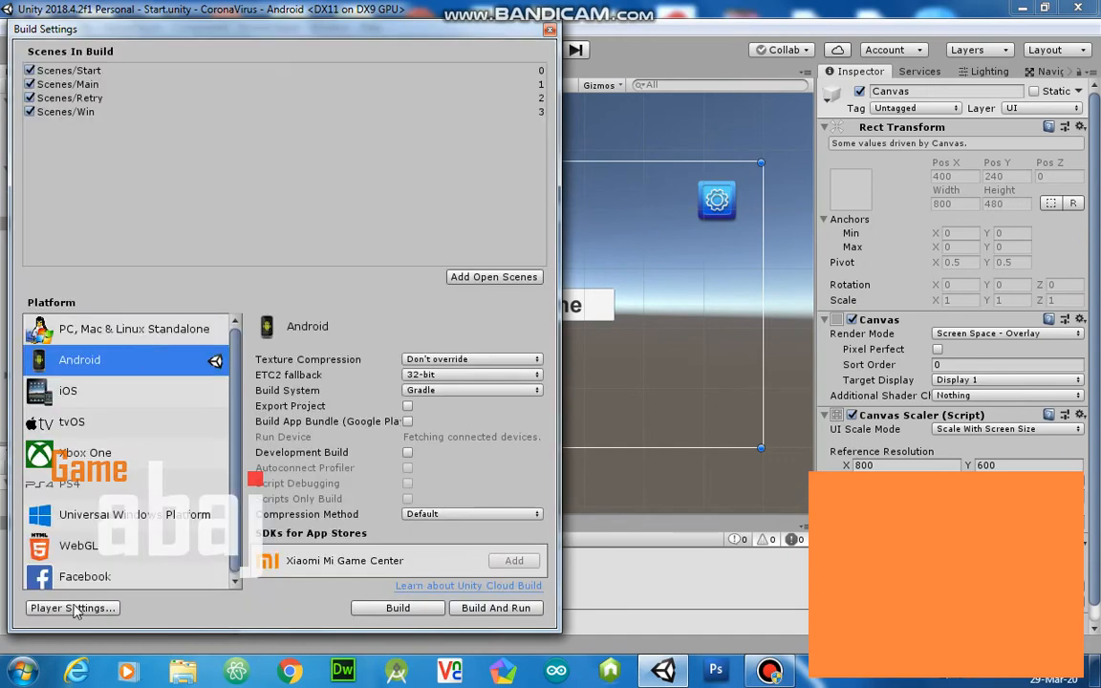
left_click(75, 609)
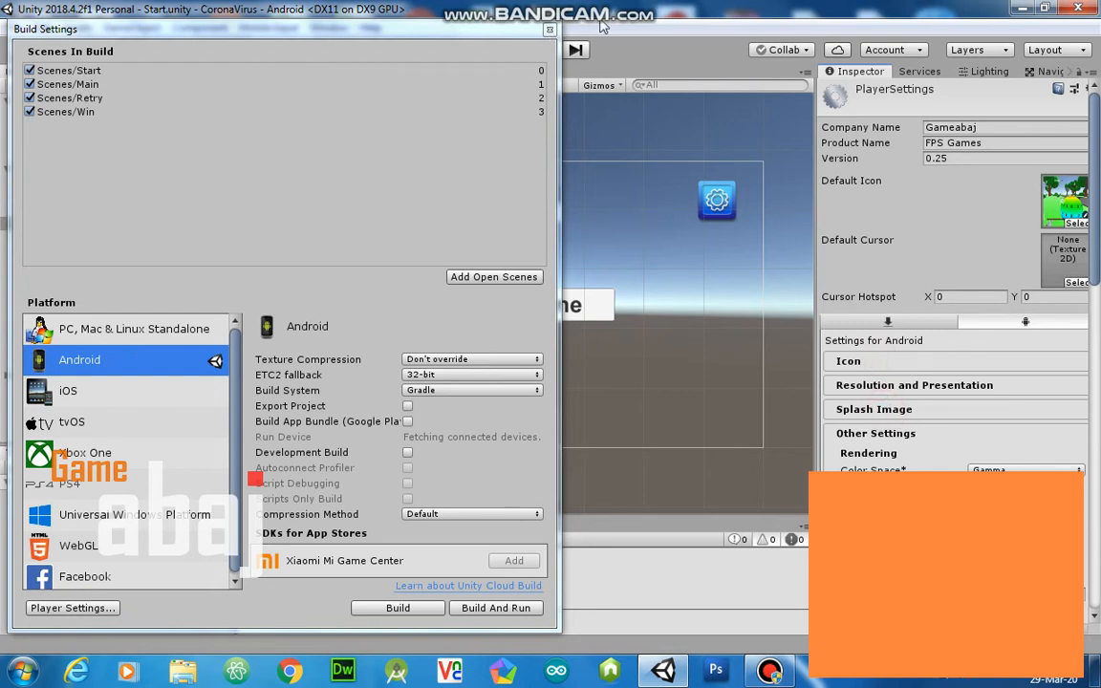
left_click(850, 361)
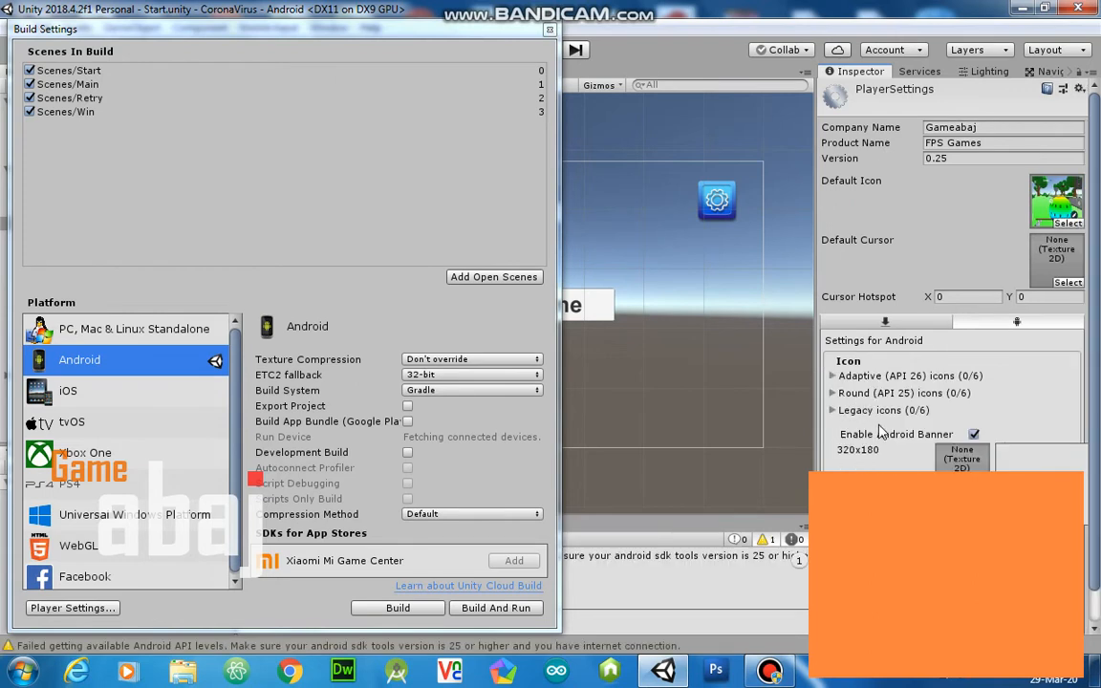
left_click(770, 671)
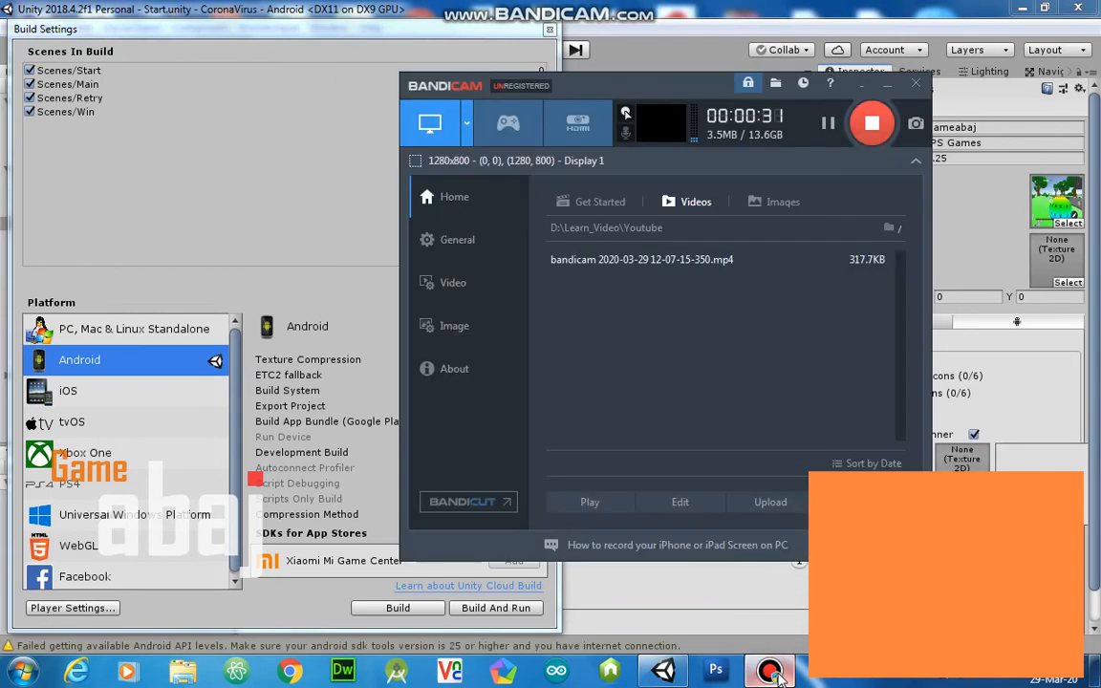
left_click(774, 673)
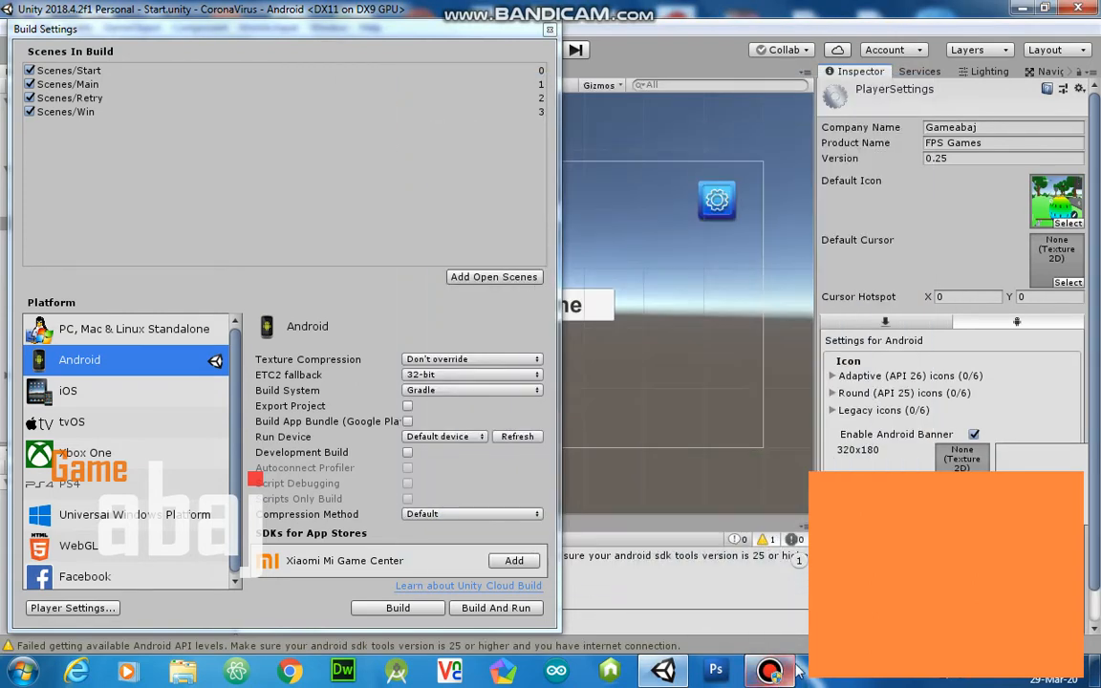
left_click(855, 361)
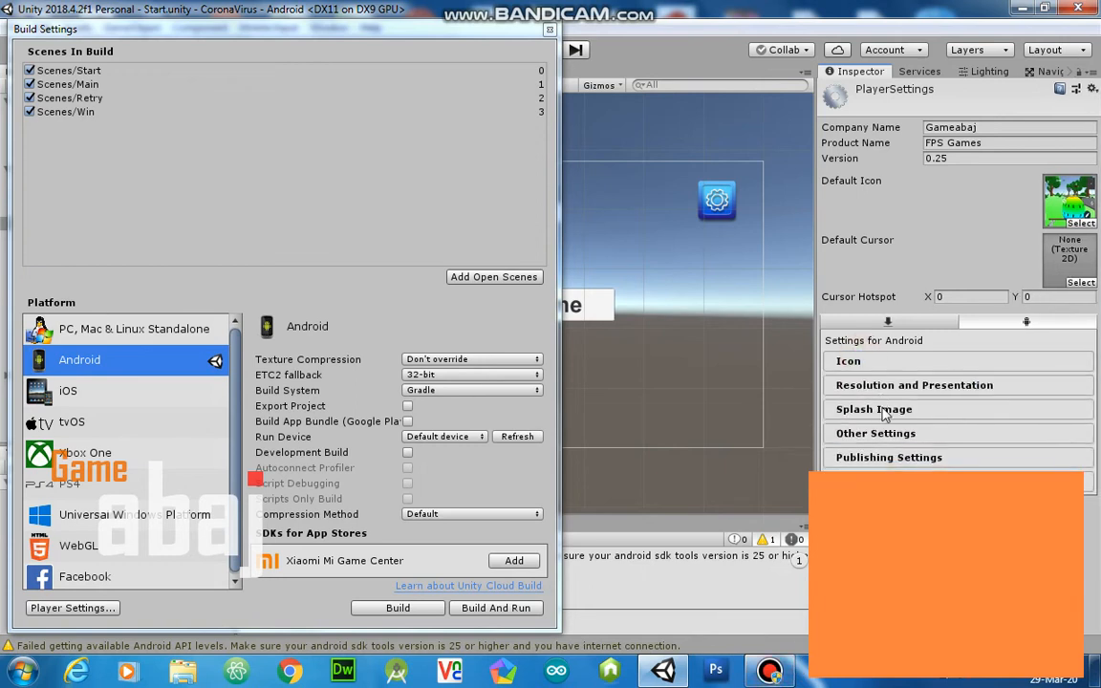
Step: Expand the Splash Image section of the Player Settings and close the Build Settings window
left_click(883, 409)
scroll(967, 415, "down", 2)
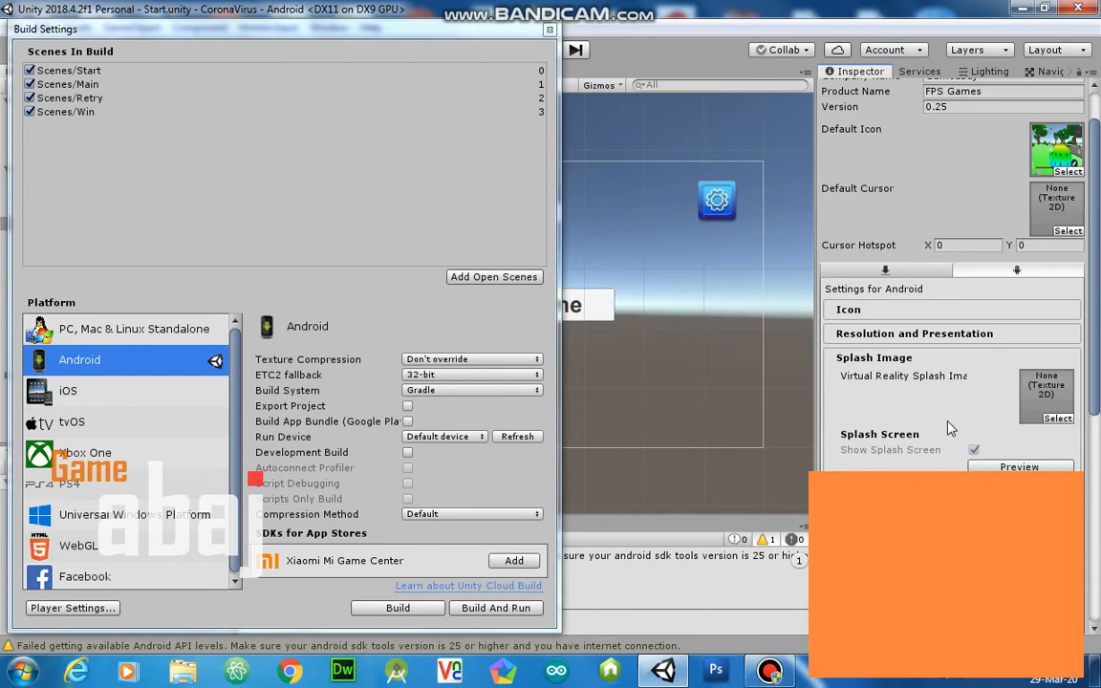
left_click(549, 30)
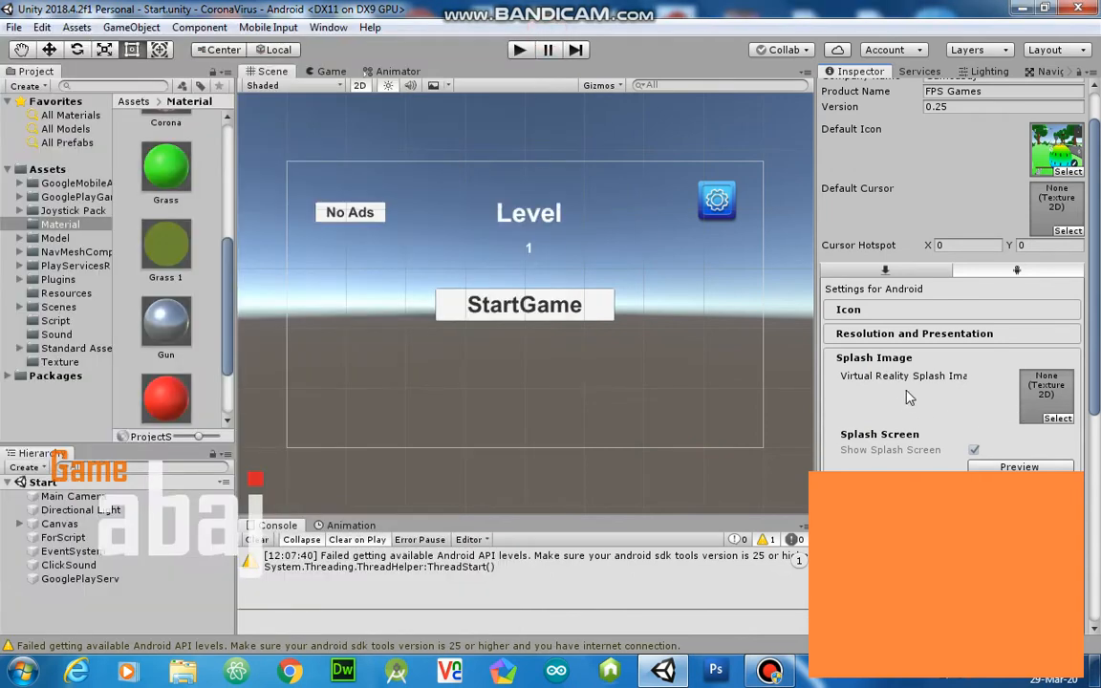
Step: Preview the current splash screen and reduce the Game view scale until the whole screen fits
scroll(939, 392, "down", 1)
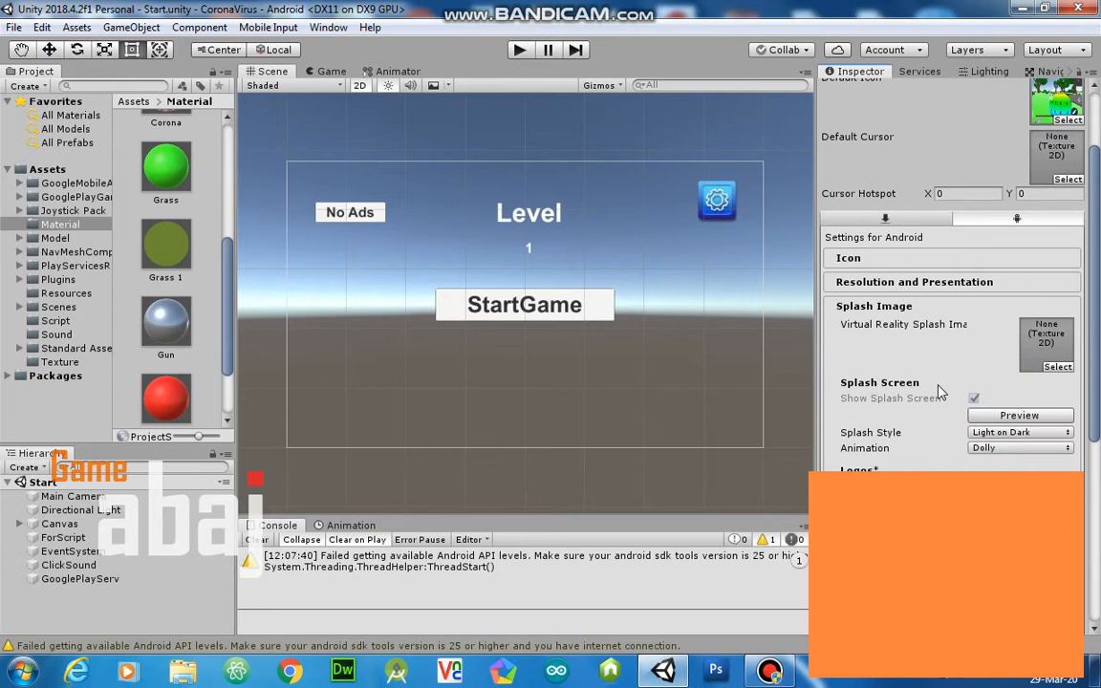
scroll(939, 392, "down", 1)
scroll(946, 397, "down", 1)
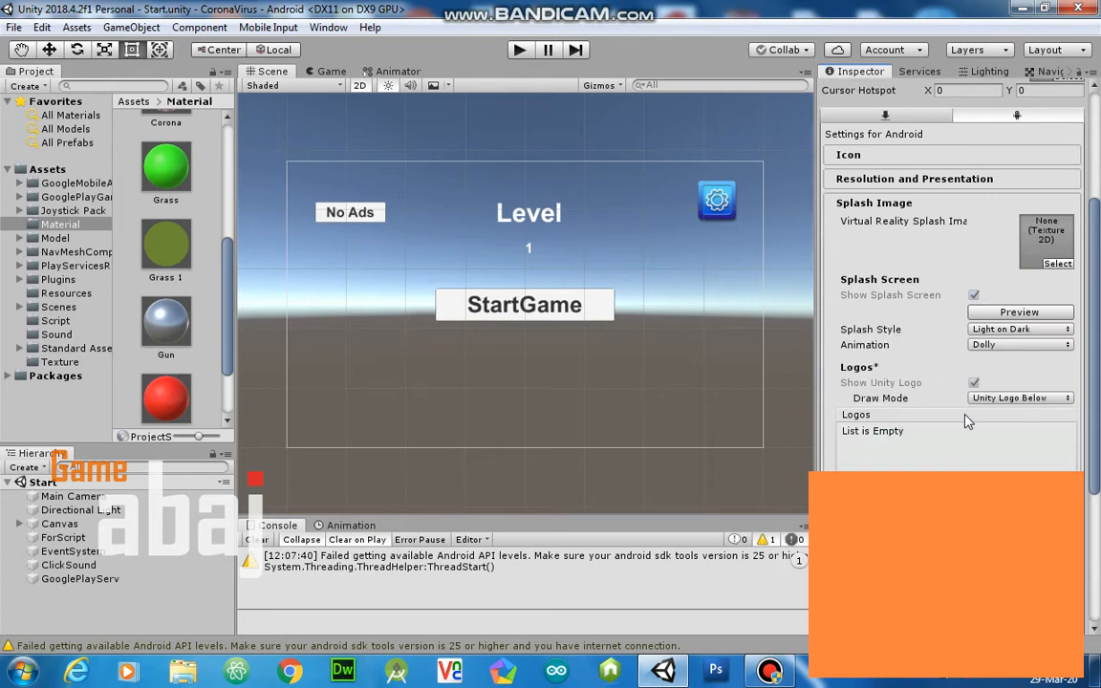
left_click(984, 313)
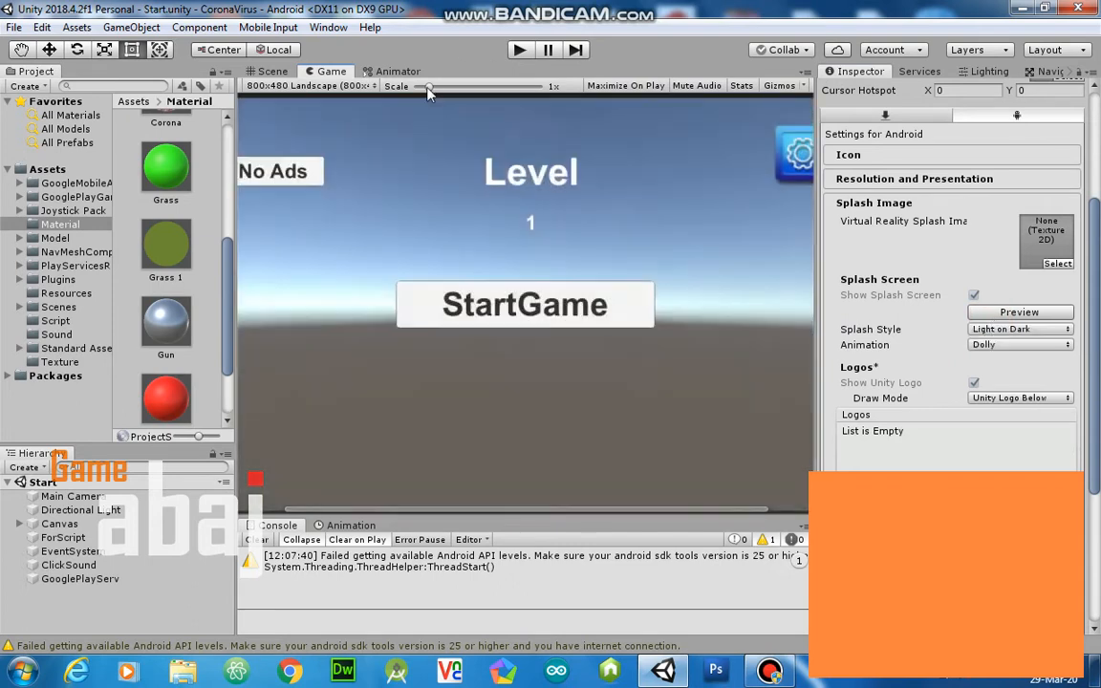
left_click_drag(429, 88, 390, 98)
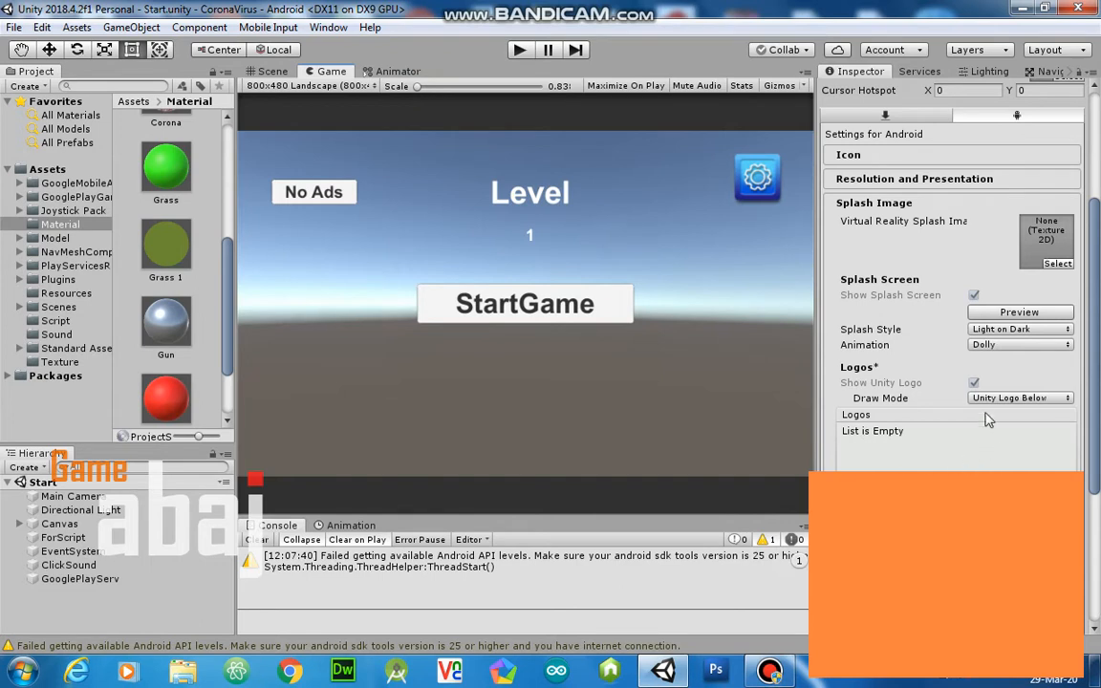
Step: Add an empty entry to the splash screen's Logos list
left_click(1042, 495)
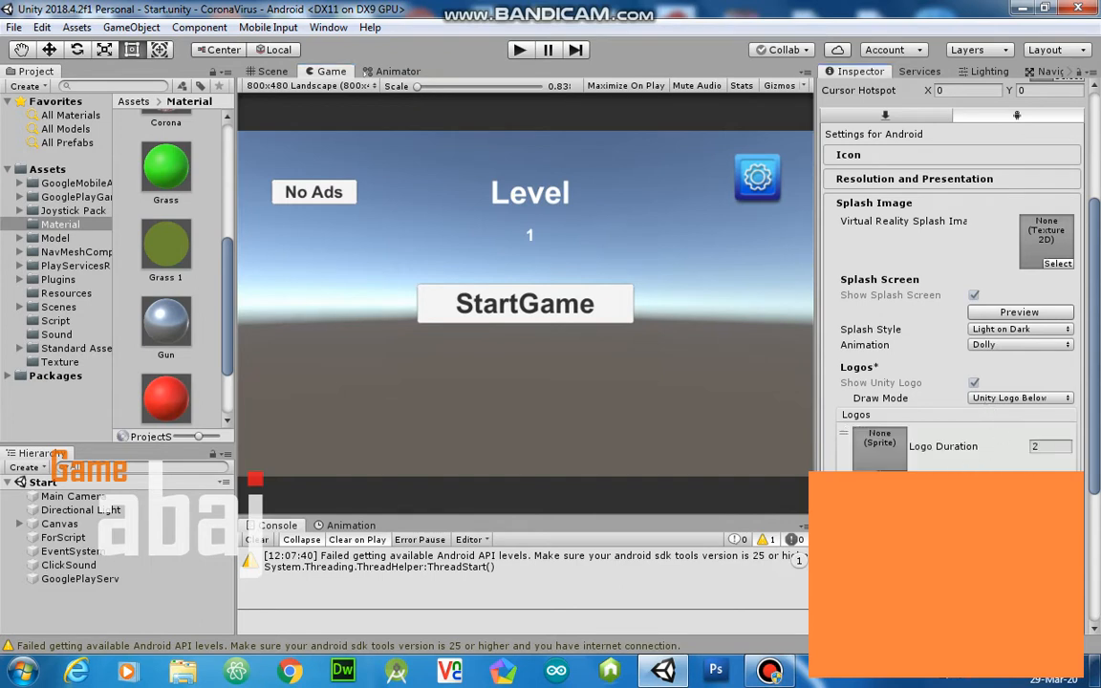
scroll(953, 437, "down", 3)
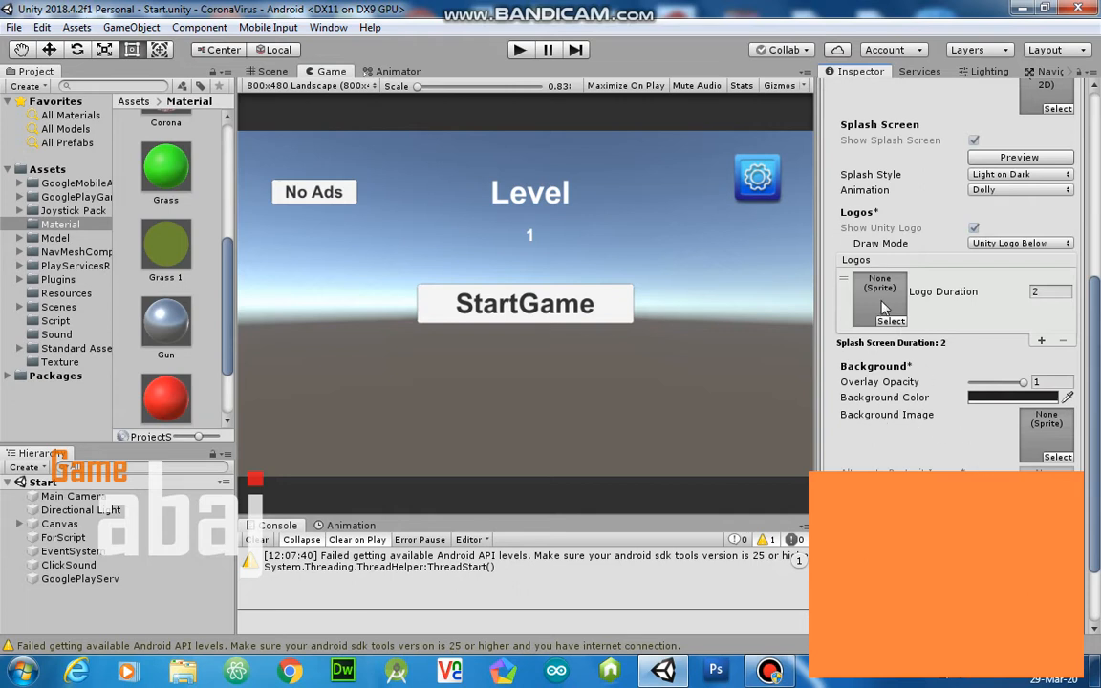
Step: Switch to Windows Explorer and open the Assets folder of basketBallChallenge2 under D:\Unity_Ad_project\unity_project
left_click(182, 673)
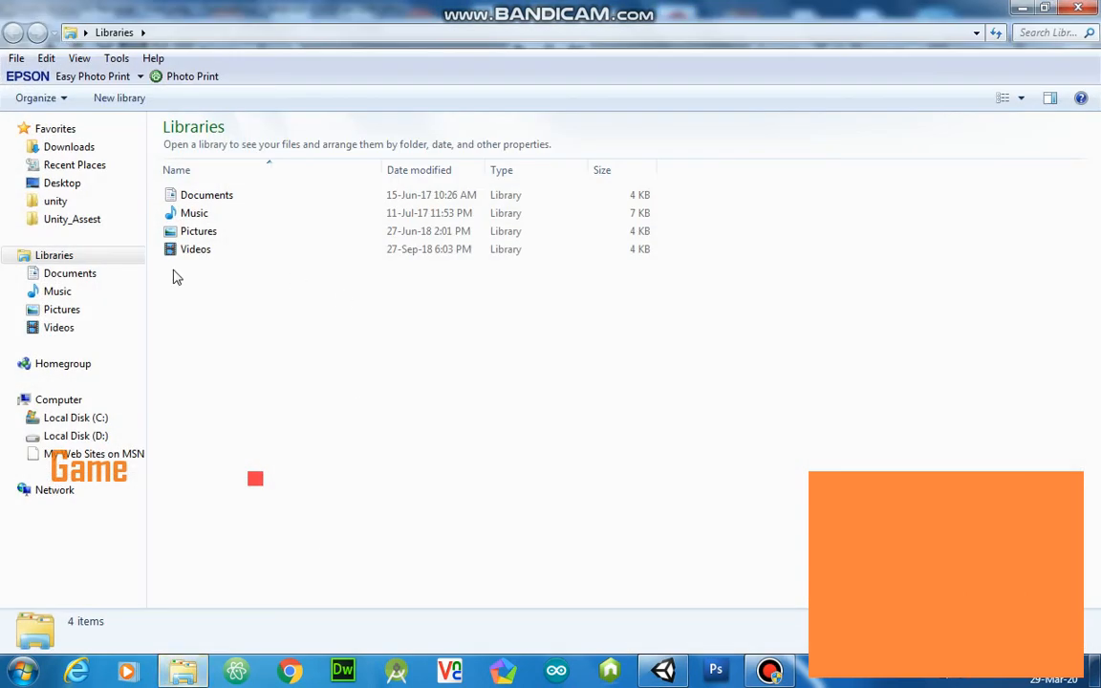
left_click(95, 436)
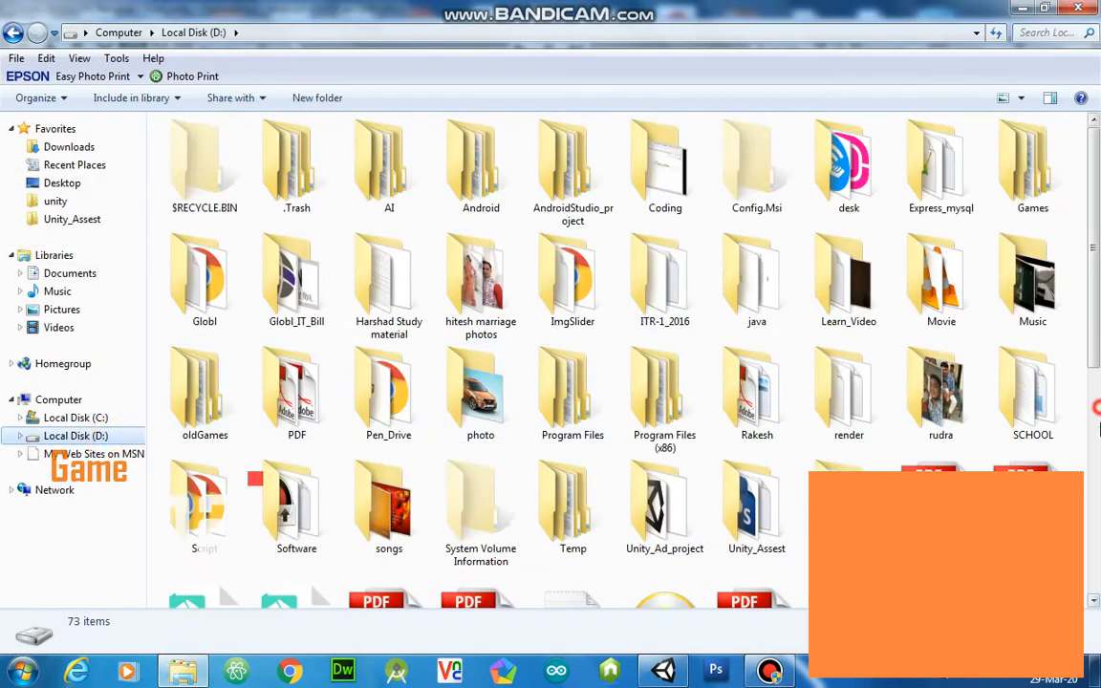
scroll(715, 481, "down", 5)
scroll(715, 480, "down", 1)
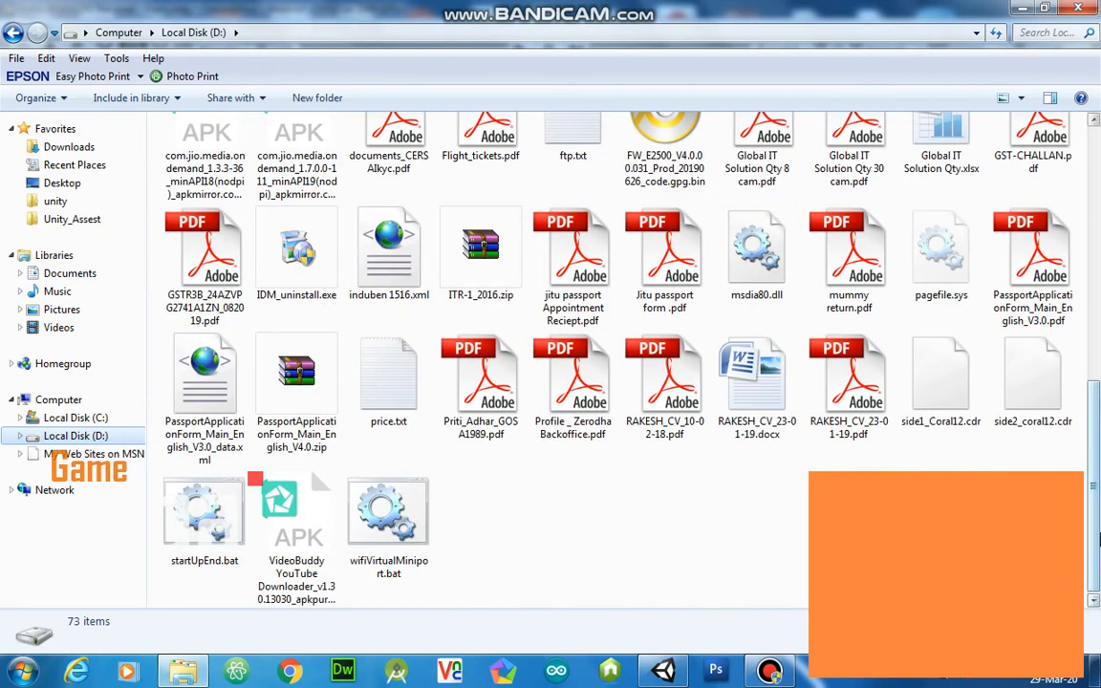
scroll(1092, 502, "up", 3)
double_click(666, 201)
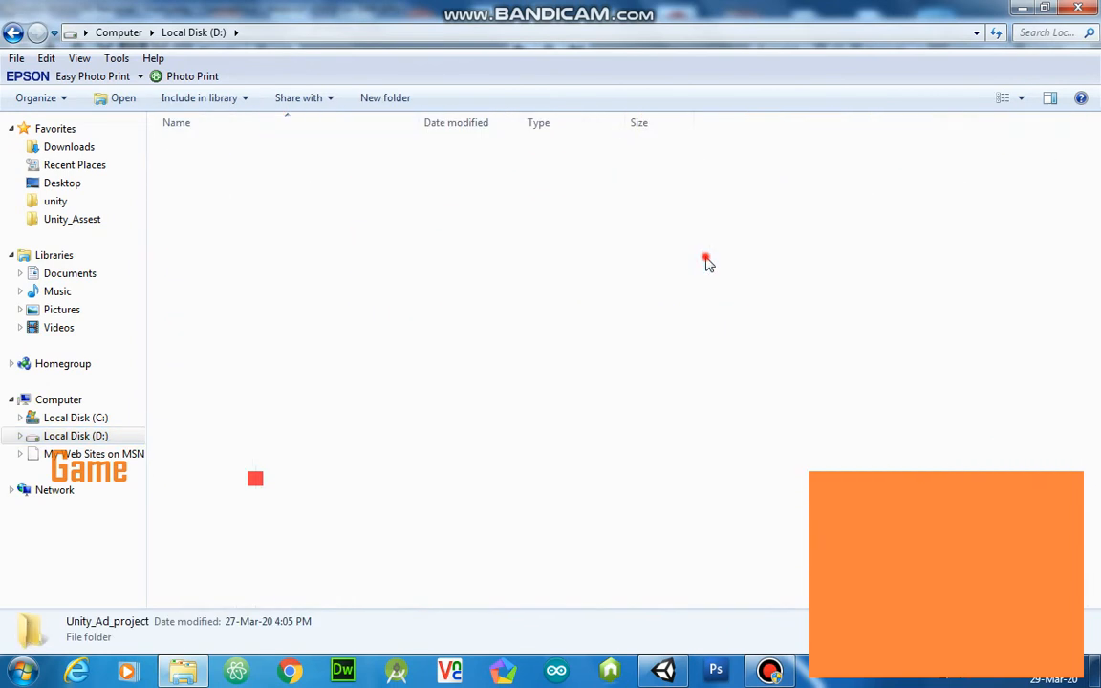
double_click(336, 238)
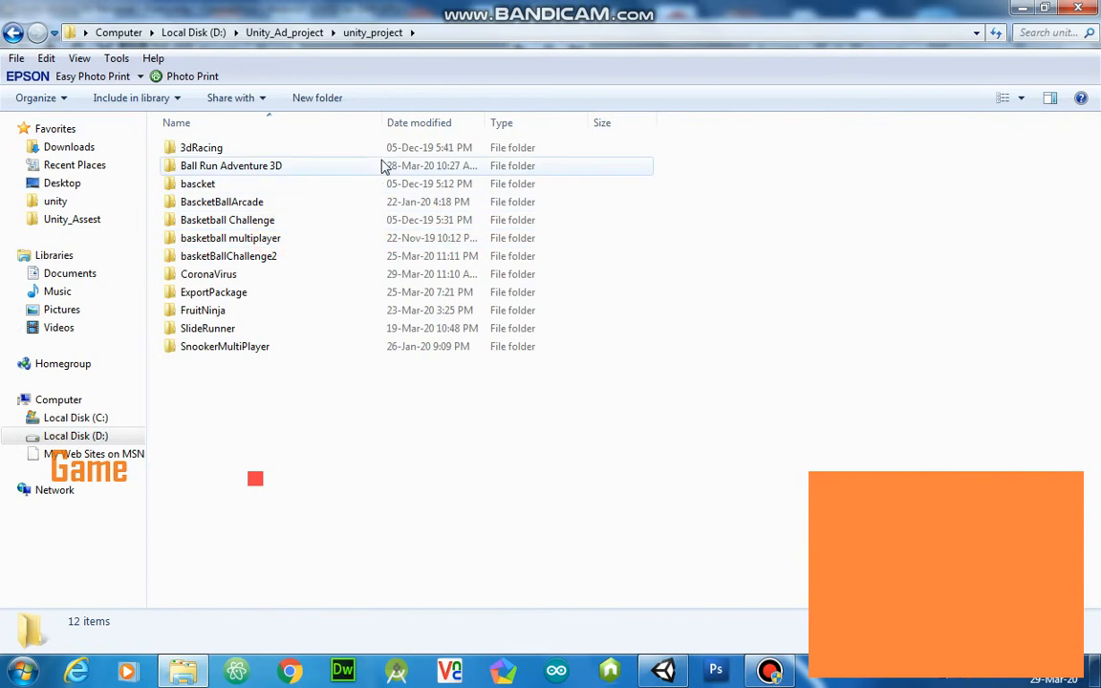
double_click(313, 256)
left_click(229, 166)
double_click(229, 187)
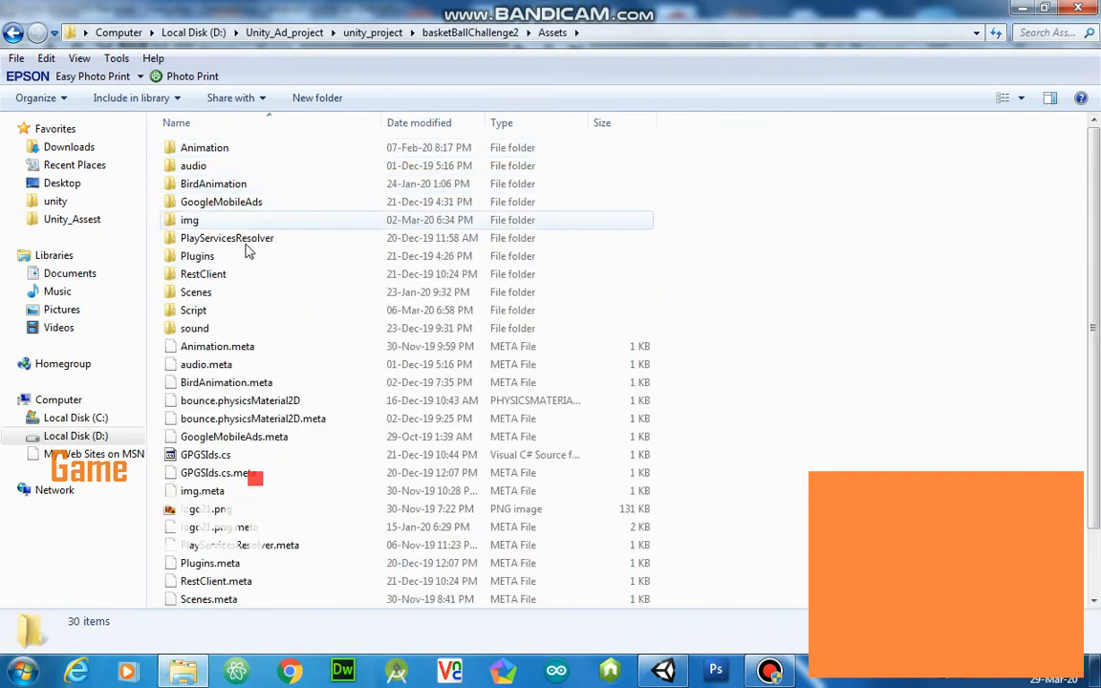
Step: View the image logo21.png, close it and look through the rest of the Assets folder
double_click(243, 508)
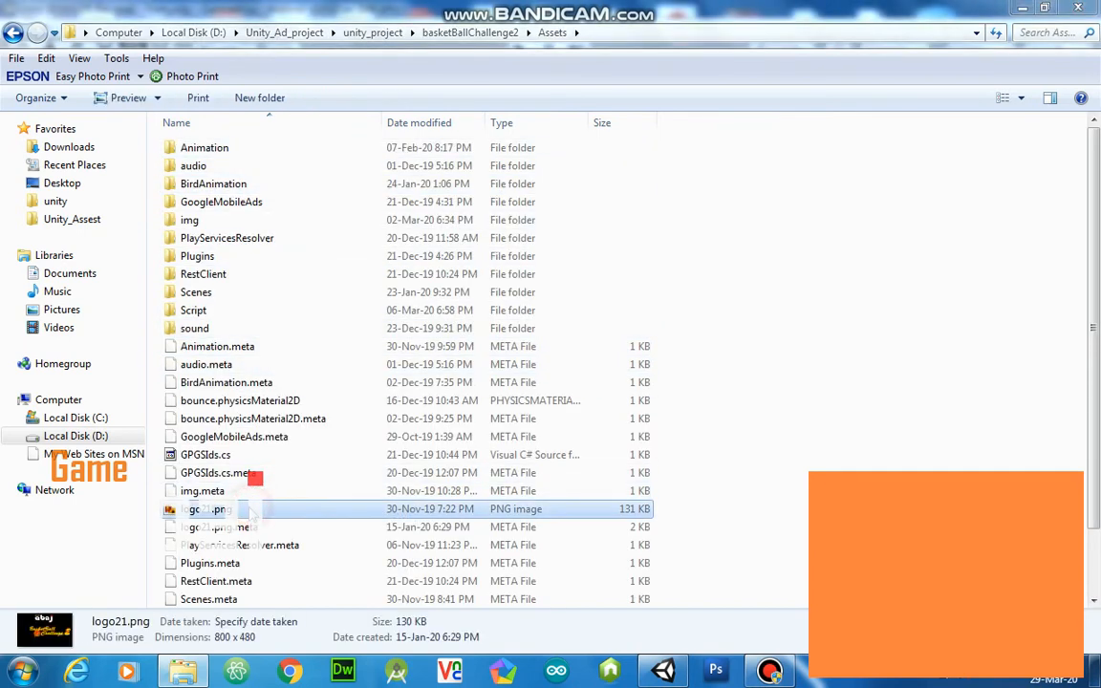
left_click(1074, 13)
scroll(457, 518, "down", 2)
scroll(457, 519, "up", 2)
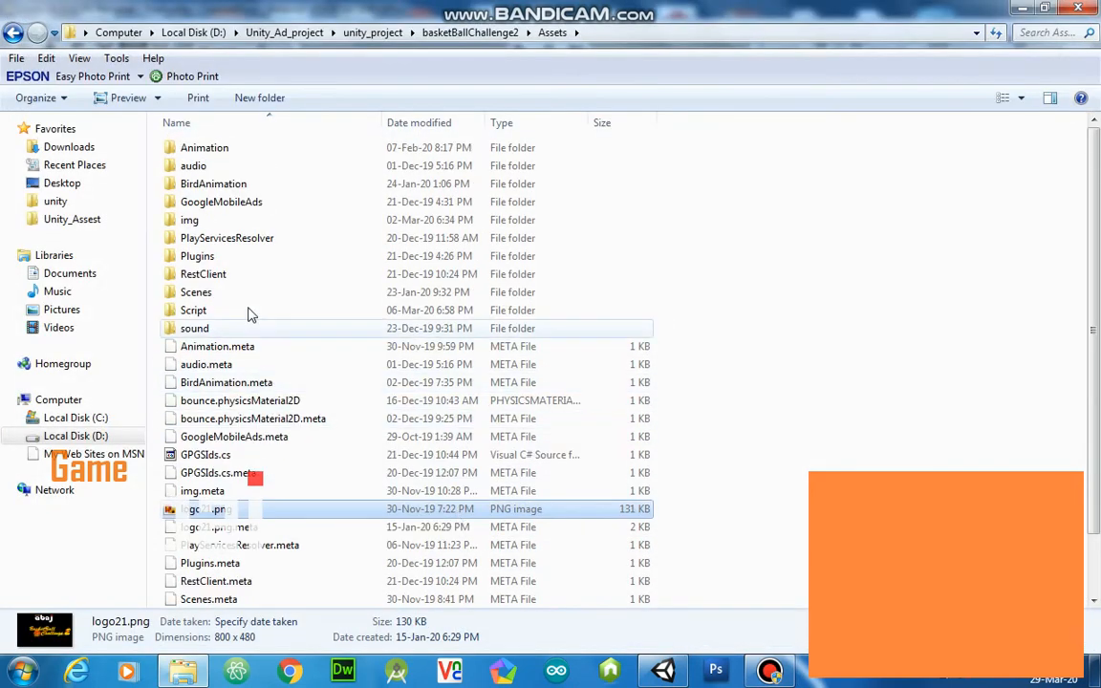
Step: Find split3.png in the img folder and import it into the Unity project's Texture folder
double_click(223, 220)
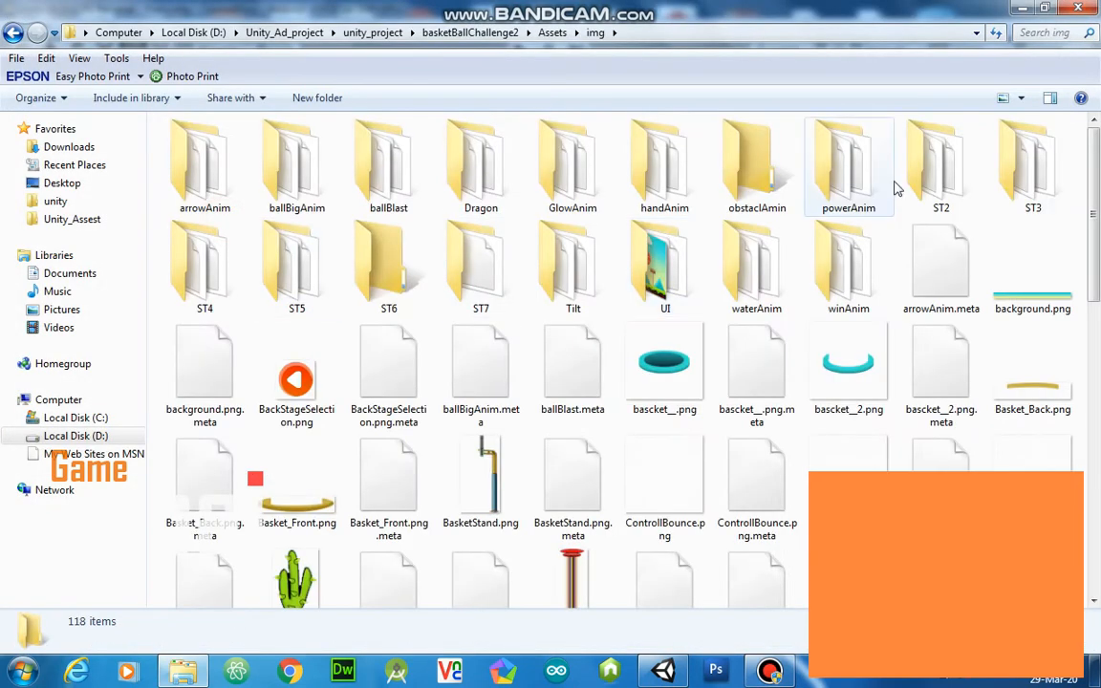
left_click(1020, 97)
left_click(1027, 135)
left_click_drag(1096, 152, 1096, 491)
left_click(624, 223)
left_click_drag(634, 203, 63, 370)
left_click(60, 363)
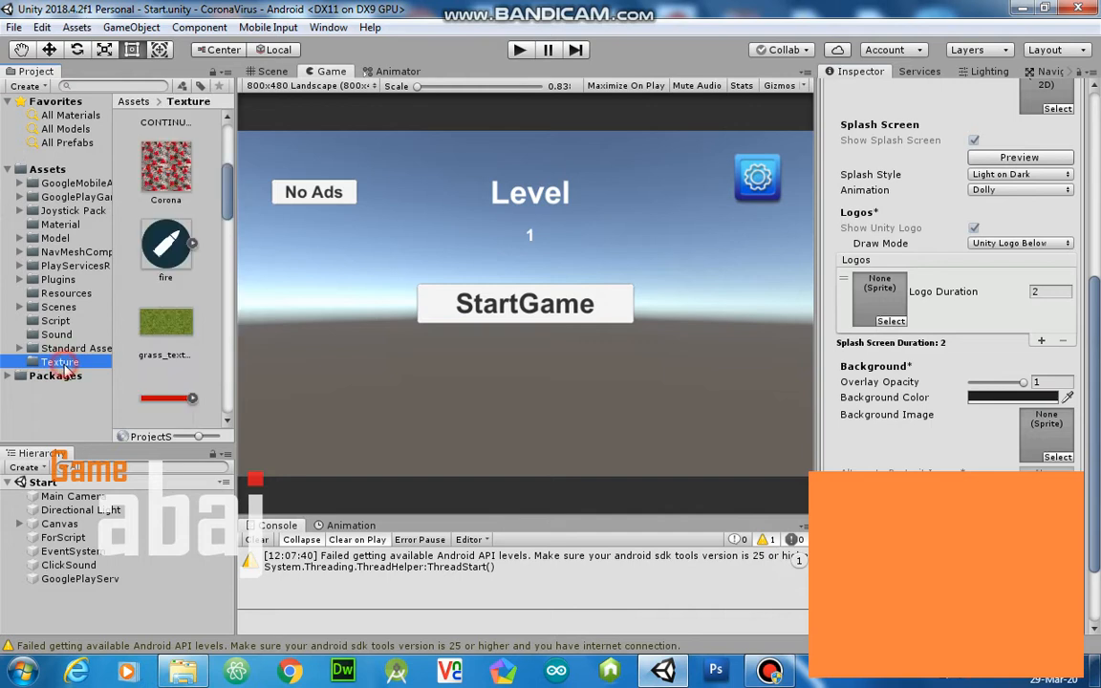
Step: Set the split3 image's texture type to Sprite (2D and UI), enable crunch compression and apply the import settings
left_click_drag(230, 210, 222, 420)
left_click(166, 305)
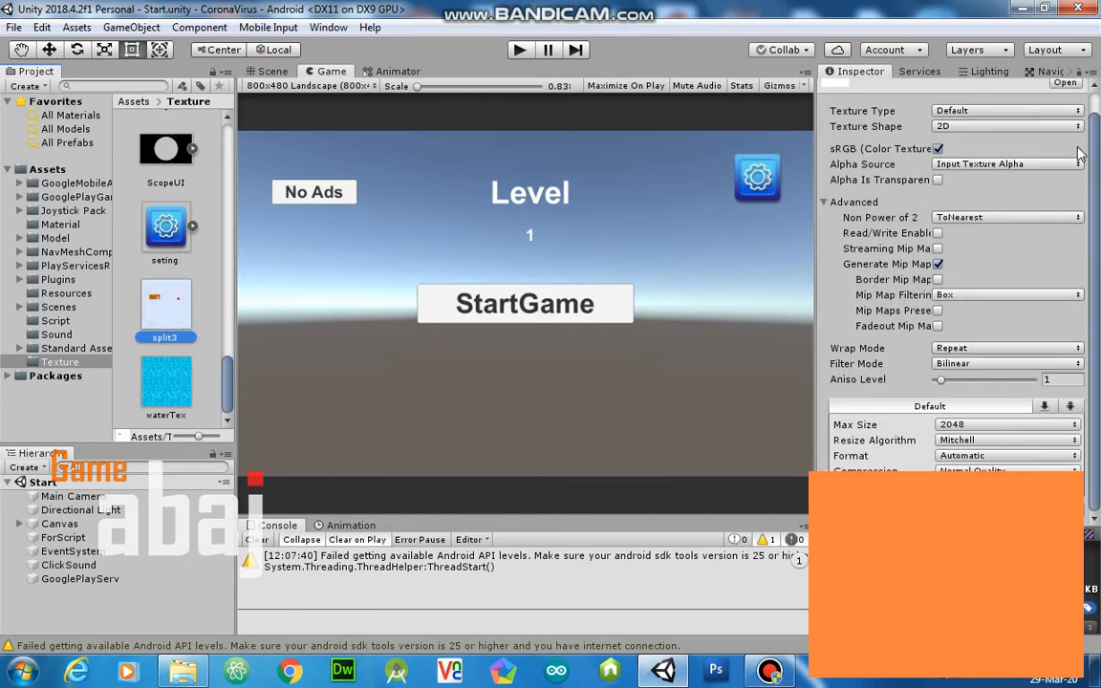
scroll(1086, 168, "up", 1)
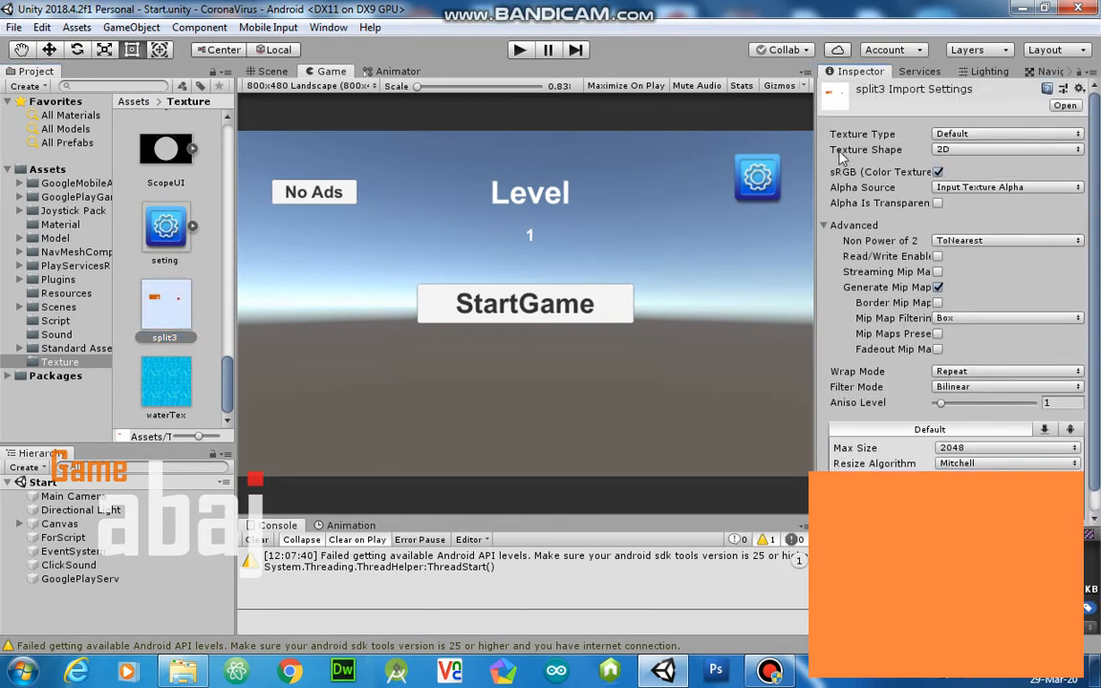
left_click(955, 135)
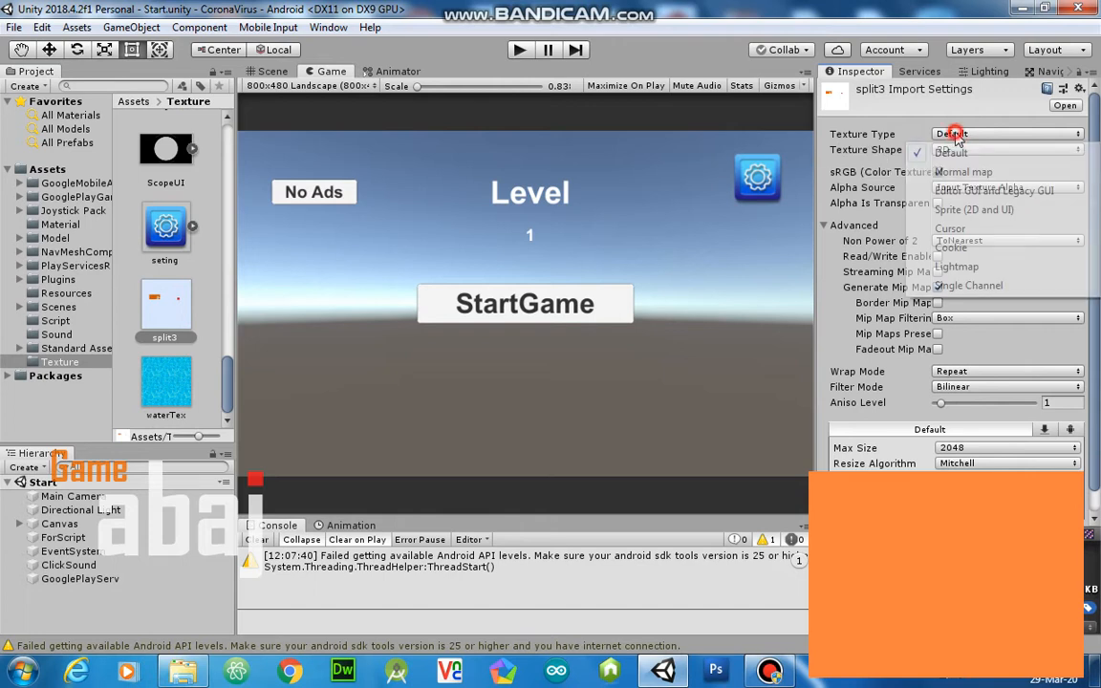
left_click(965, 211)
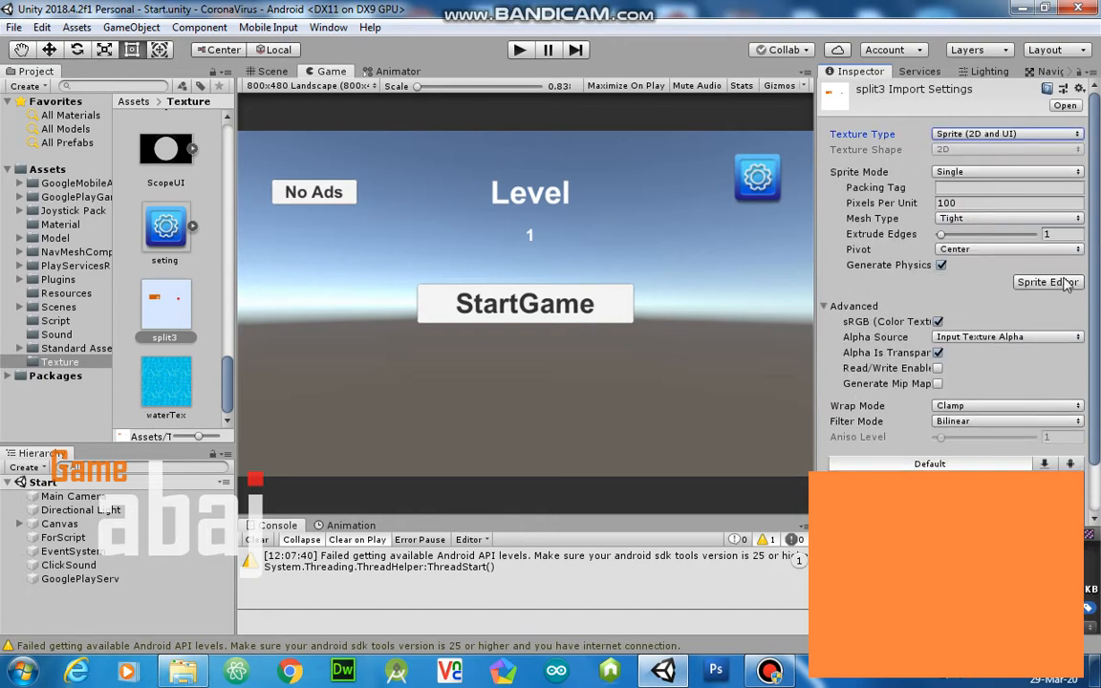
scroll(1032, 373, "down", 3)
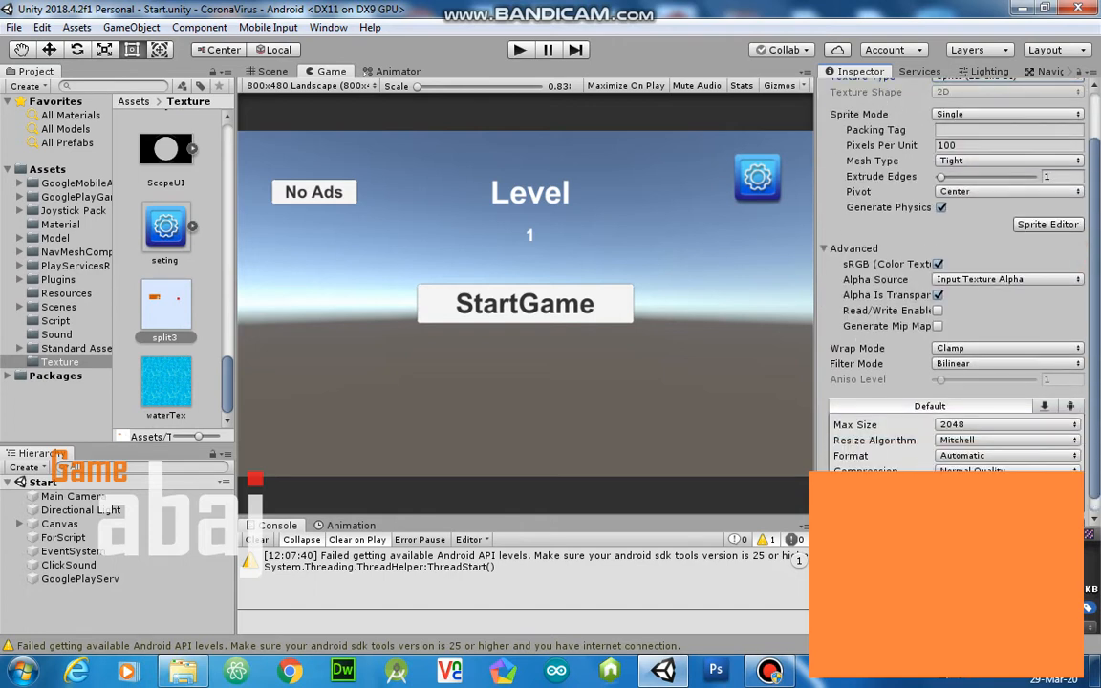
scroll(955, 278, "down", 1)
left_click(1064, 503)
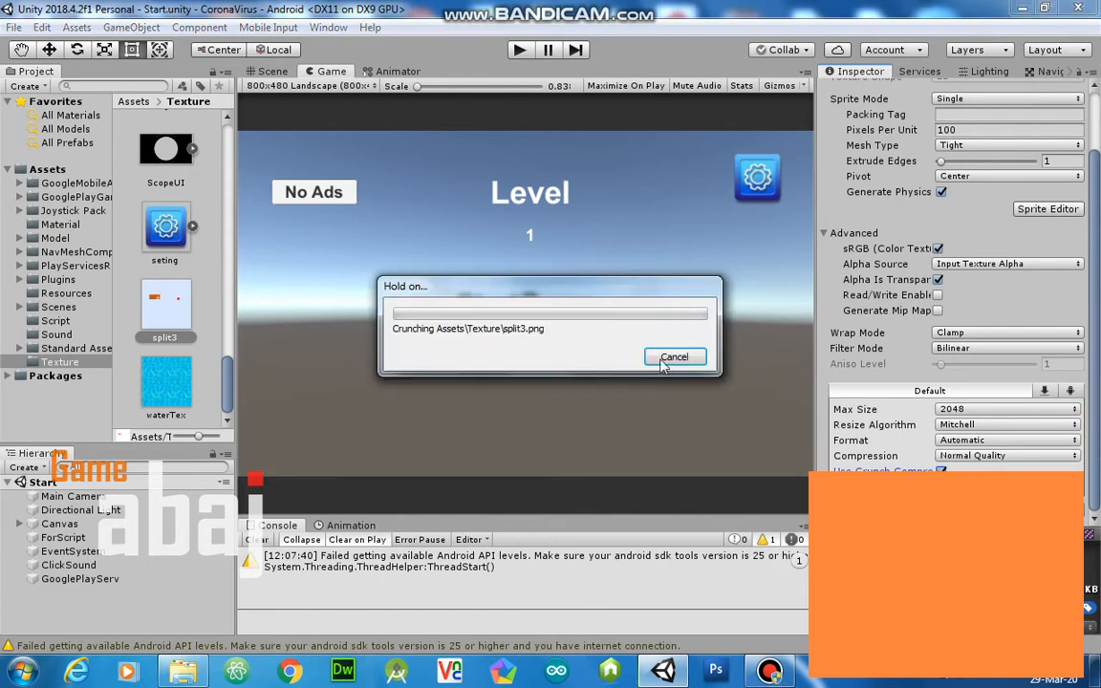
Step: Clear the console messages and reopen the Player Settings from the Build Settings window
left_click(259, 540)
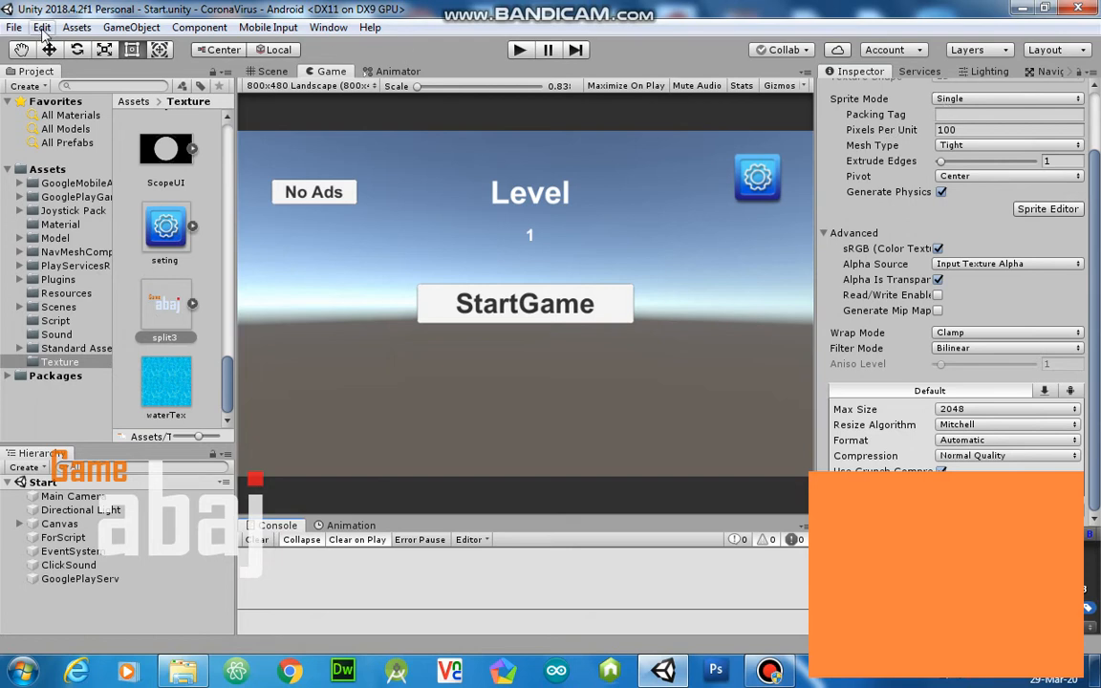
left_click(14, 27)
left_click(19, 203)
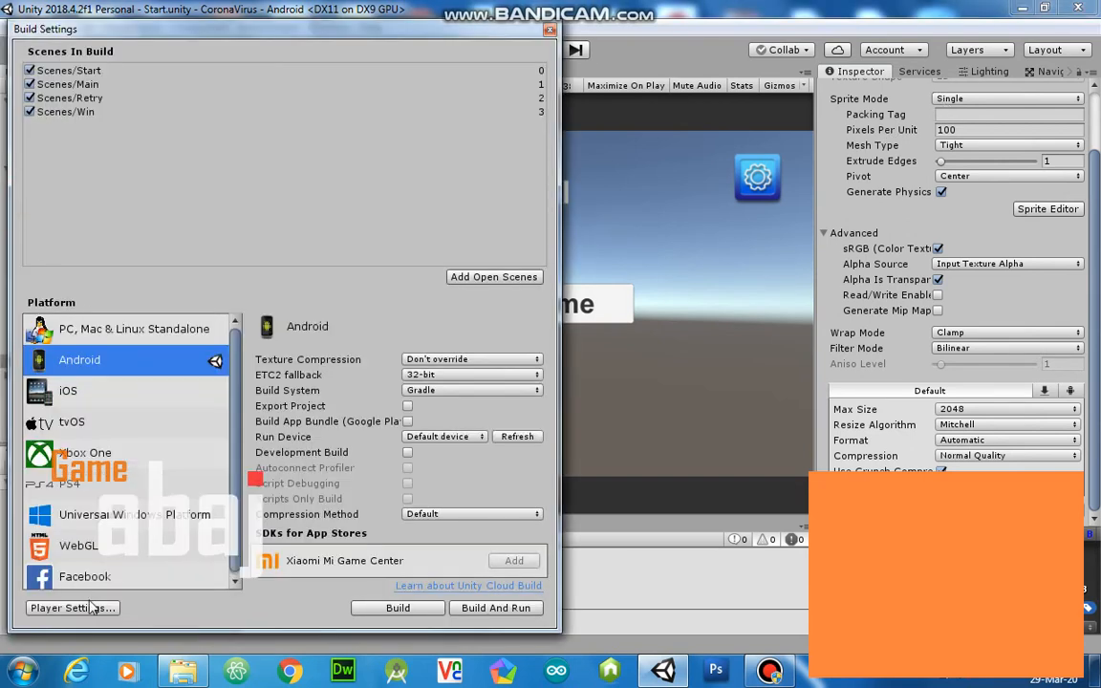
left_click(88, 609)
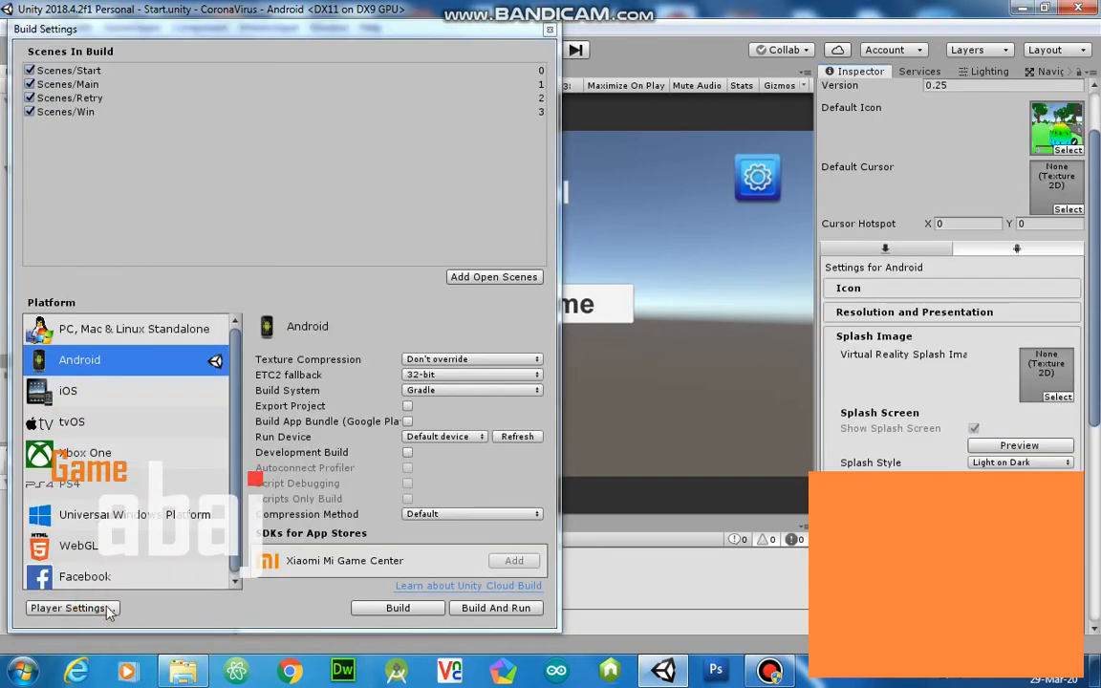
Step: Close the Build Settings, assign the split3 sprite as the splash screen logo and preview the splash screen
left_click(550, 30)
scroll(951, 287, "down", 3)
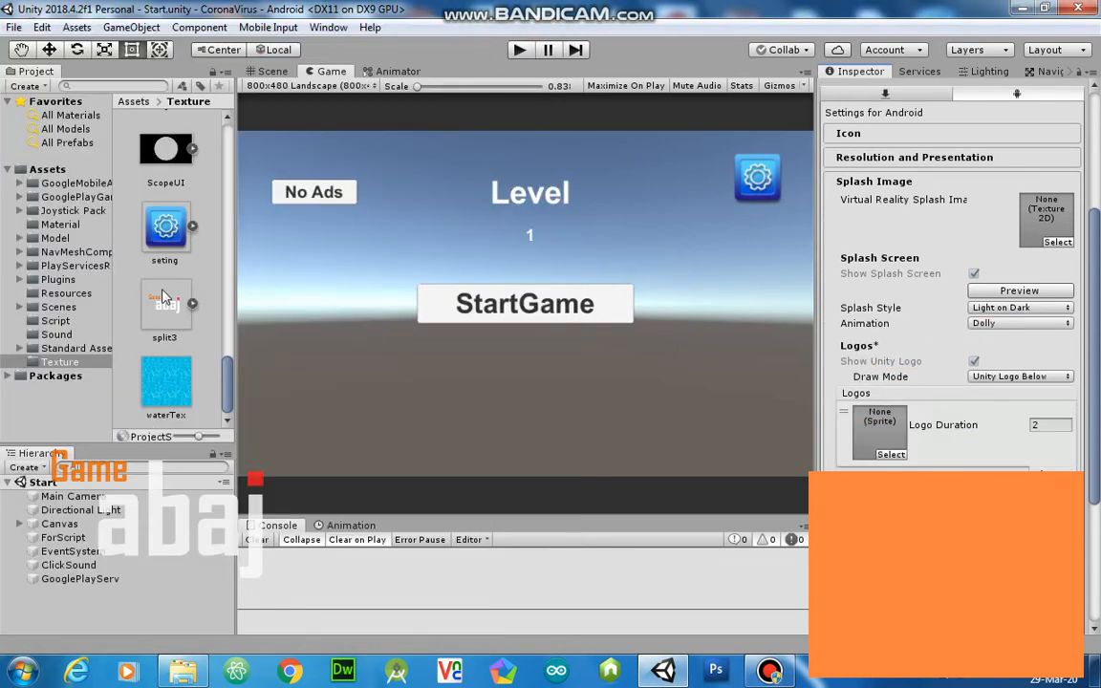
left_click_drag(163, 296, 883, 432)
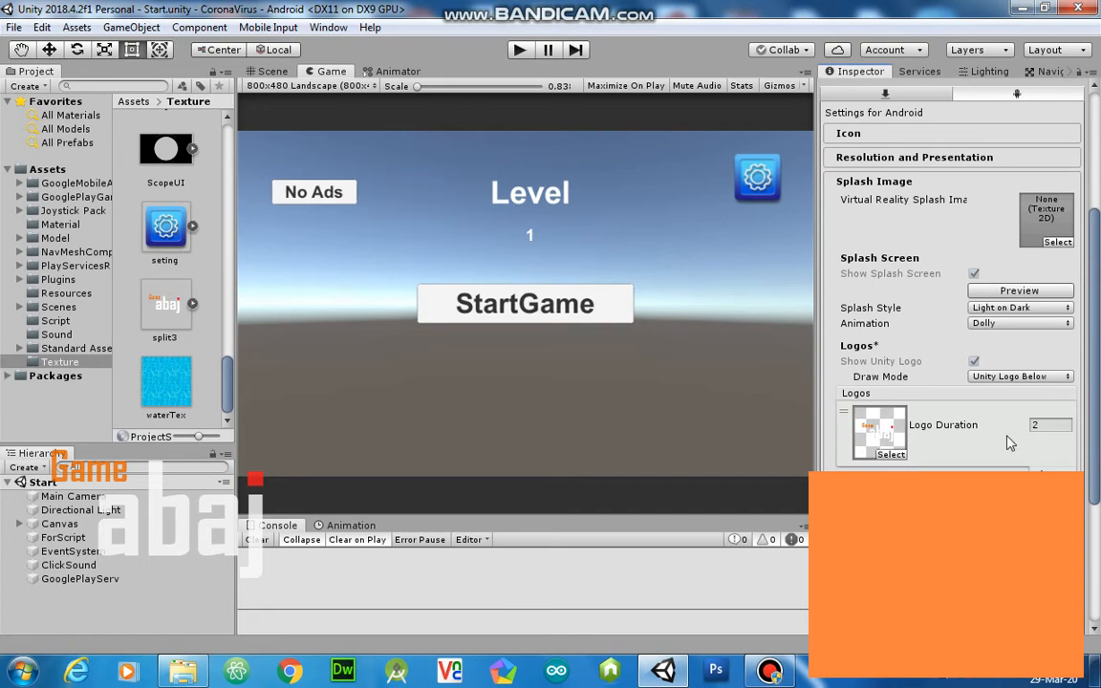
left_click(1021, 292)
left_click(1003, 292)
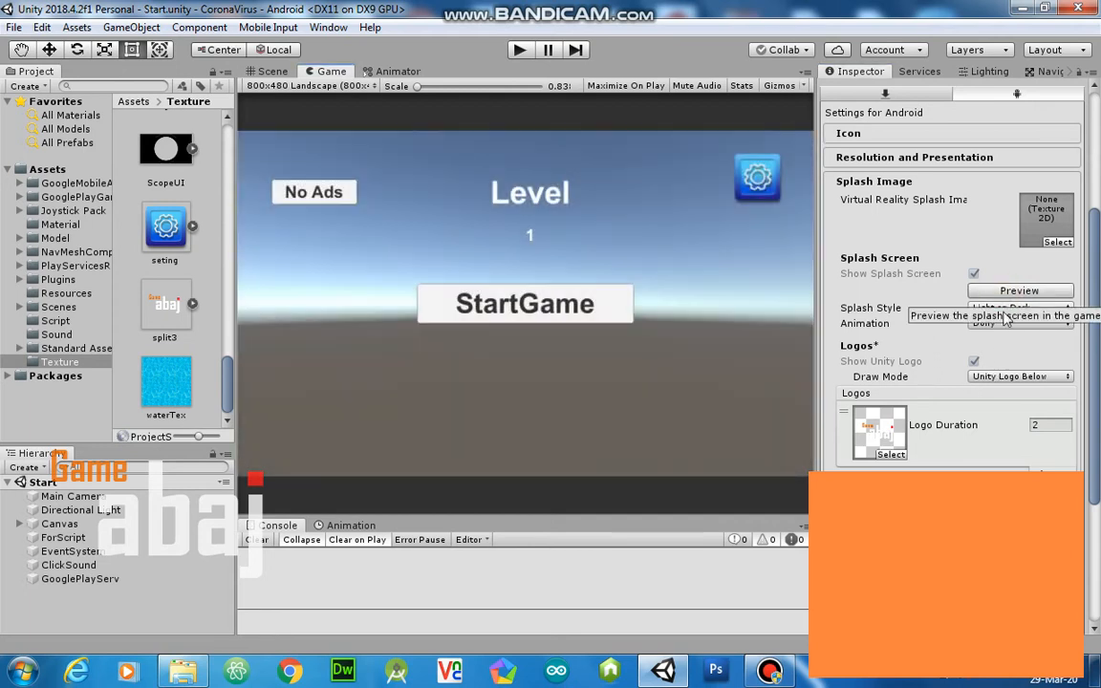
Step: Assign the waterTex texture as the static splash image and preview the splash screen again
left_click_drag(1099, 435, 1098, 516)
left_click_drag(1098, 446, 1097, 457)
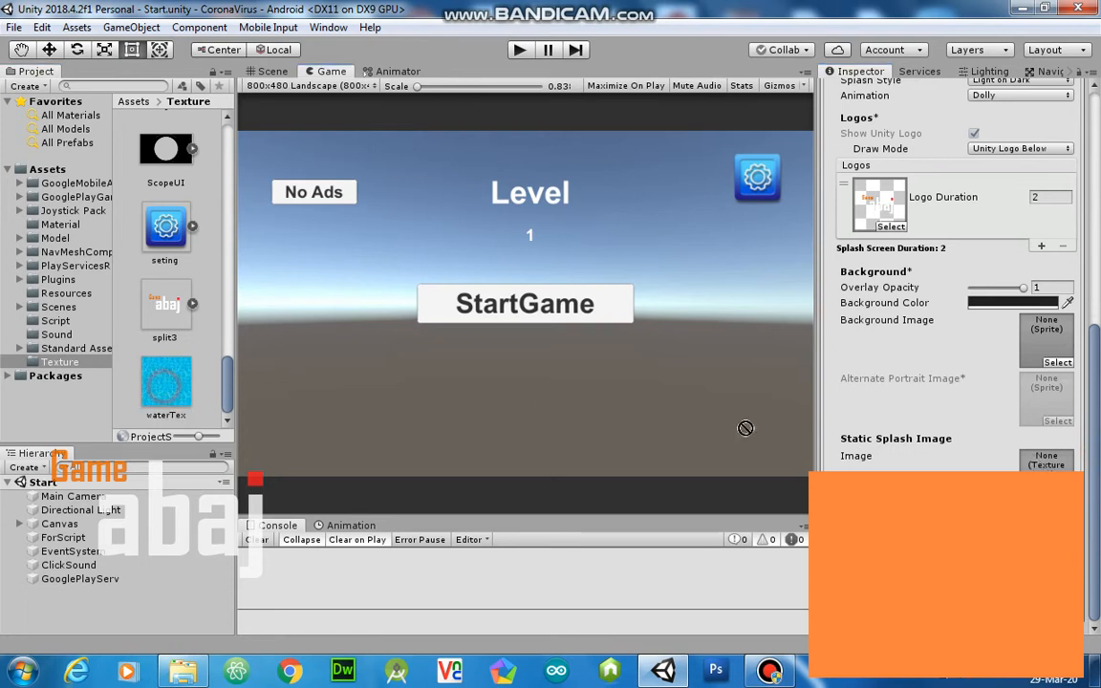
left_click_drag(1046, 465, 1099, 403)
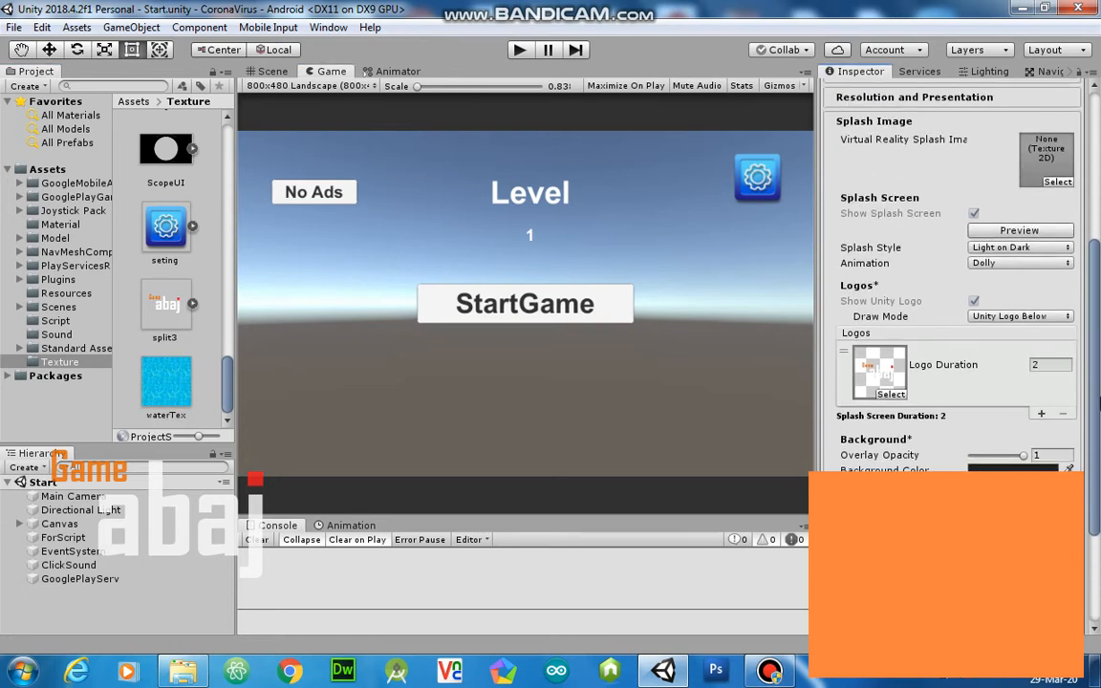
left_click(1004, 230)
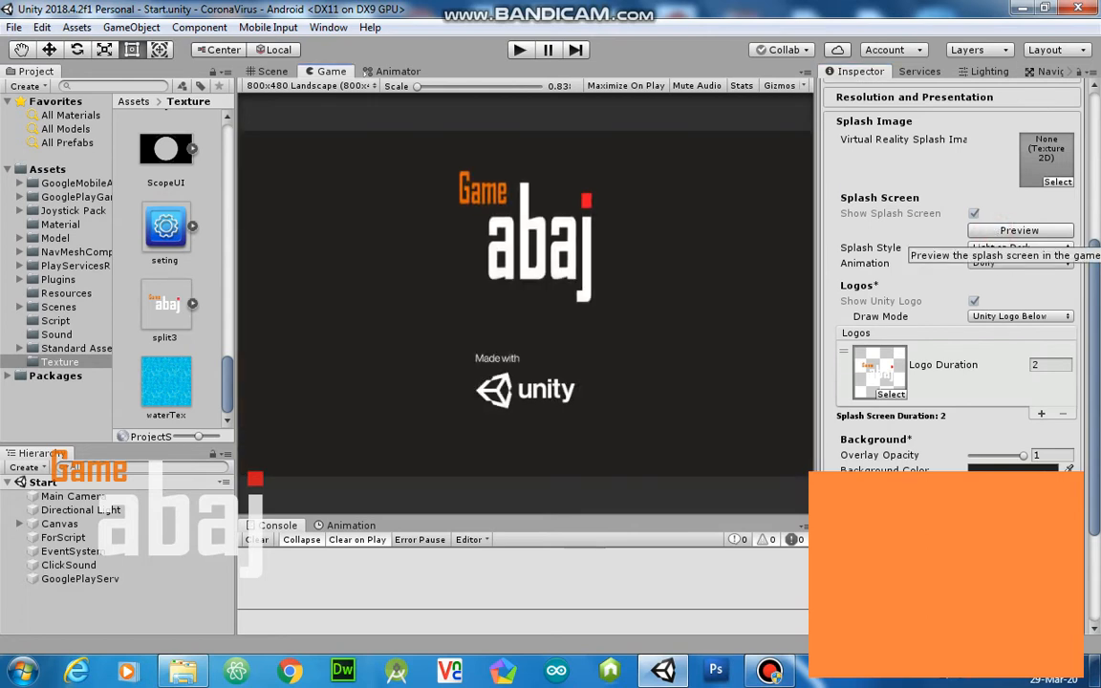
mouse_move(1099, 481)
left_mouse_down()
mouse_move(1098, 557)
mouse_move(1099, 286)
mouse_move(1099, 498)
left_mouse_up()
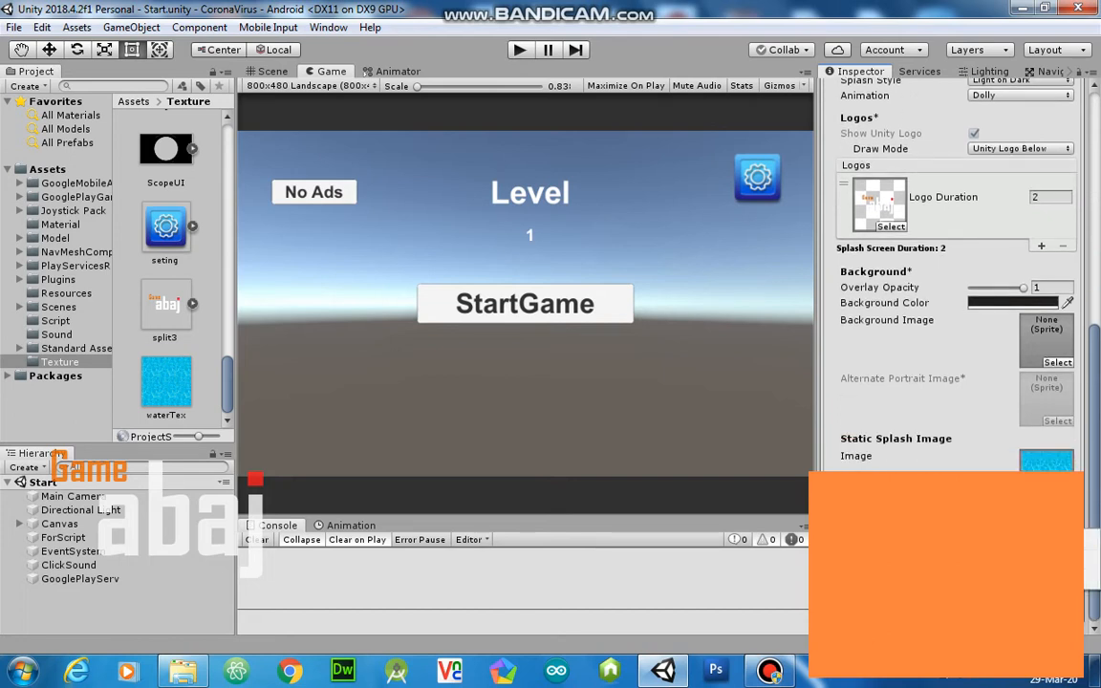
left_click(963, 470)
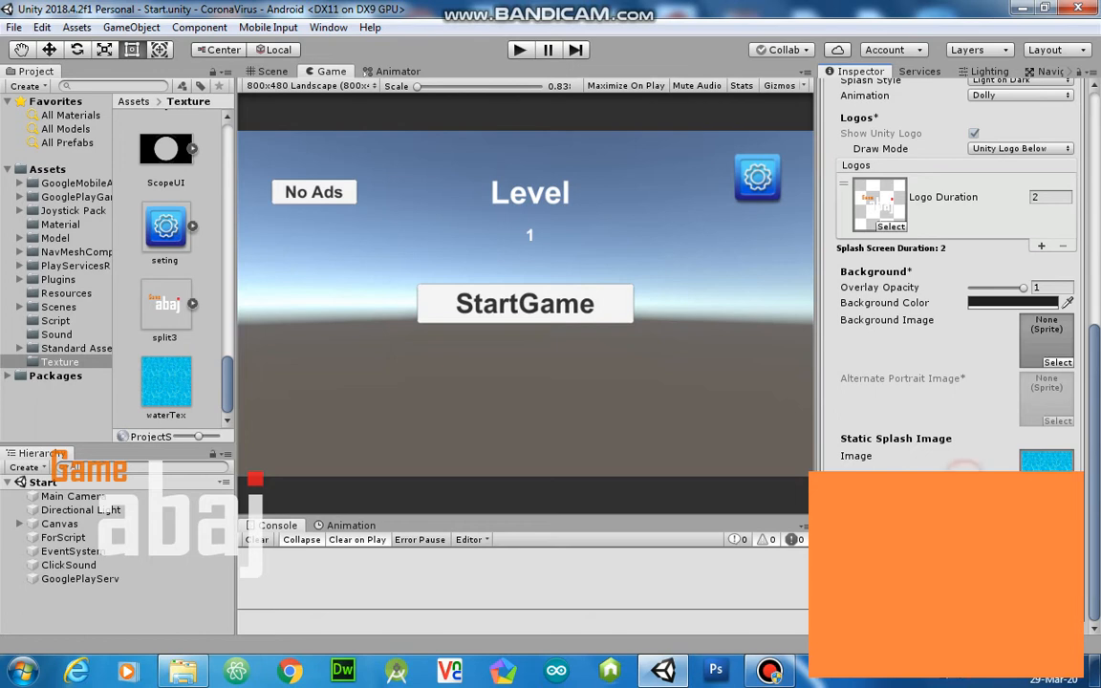
Step: Switch to Windows Explorer and open the inner Main_Screen folder inside Unity_Assest, CoronaViruse, ui
left_click(183, 671)
left_click(110, 437)
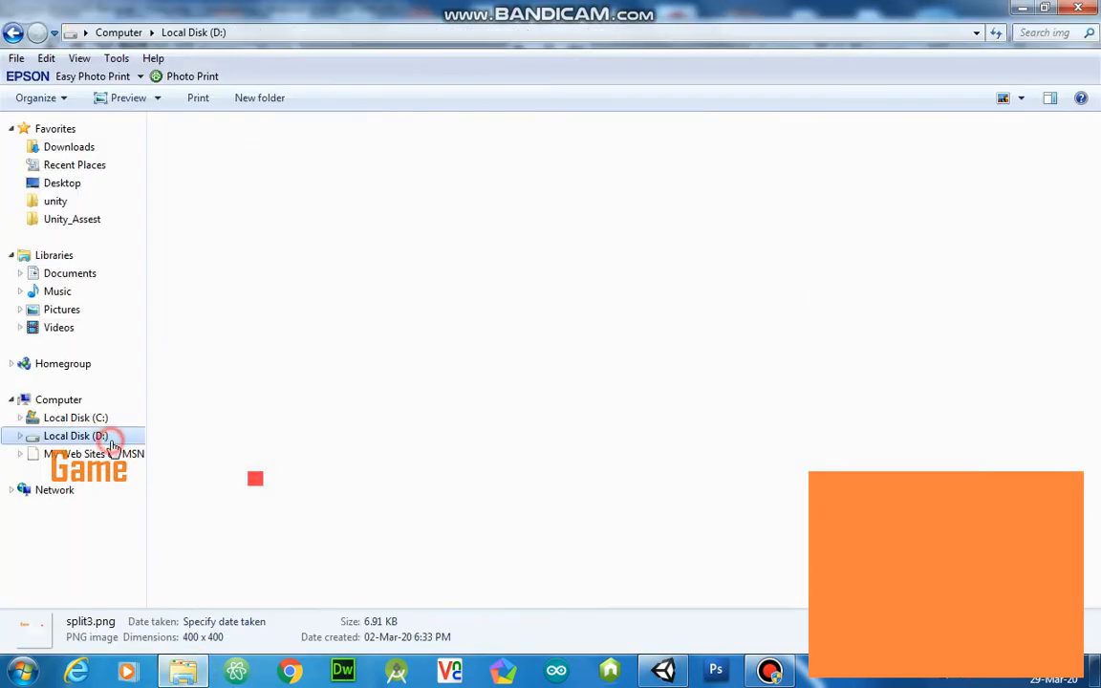
left_click_drag(1094, 254, 1096, 363)
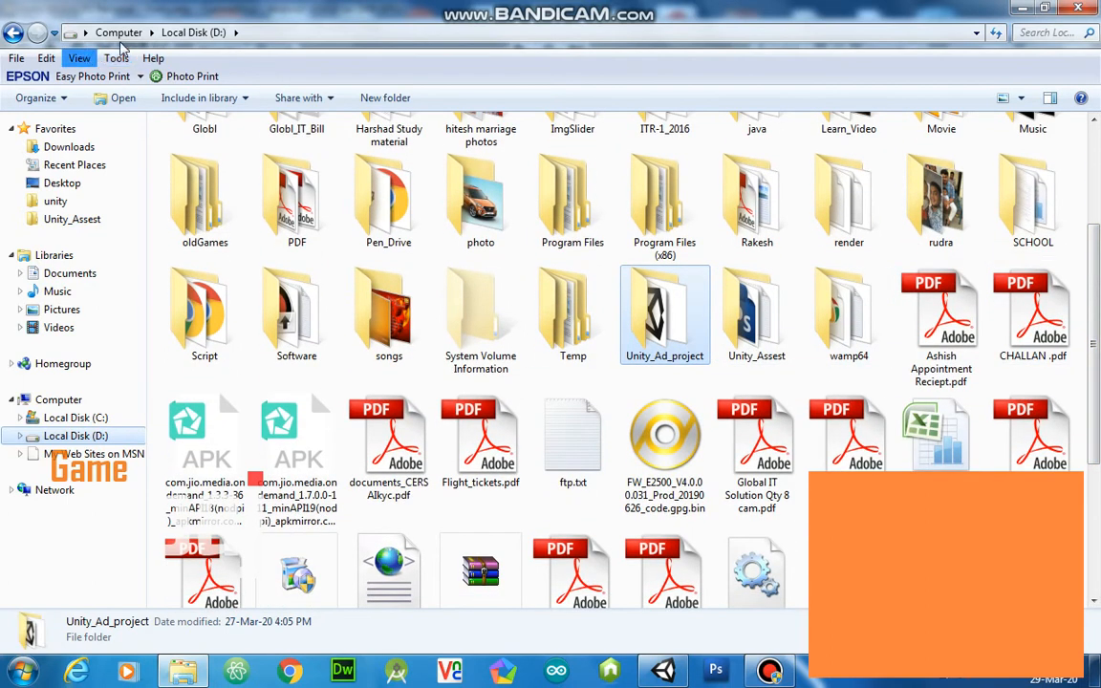
left_click(86, 219)
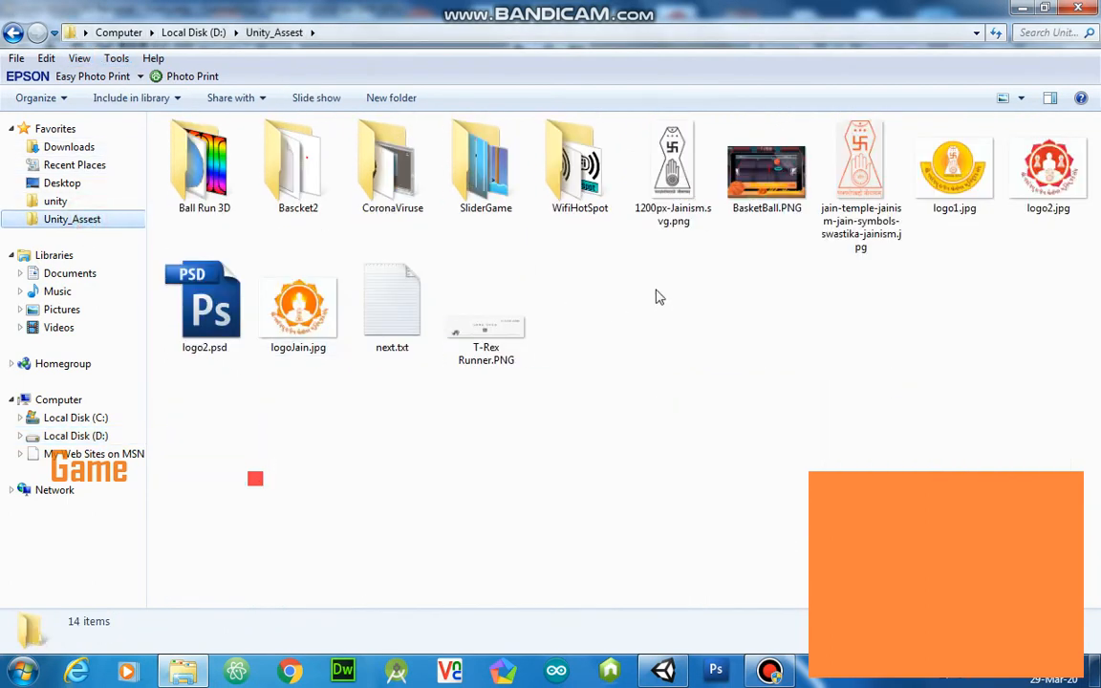
double_click(415, 179)
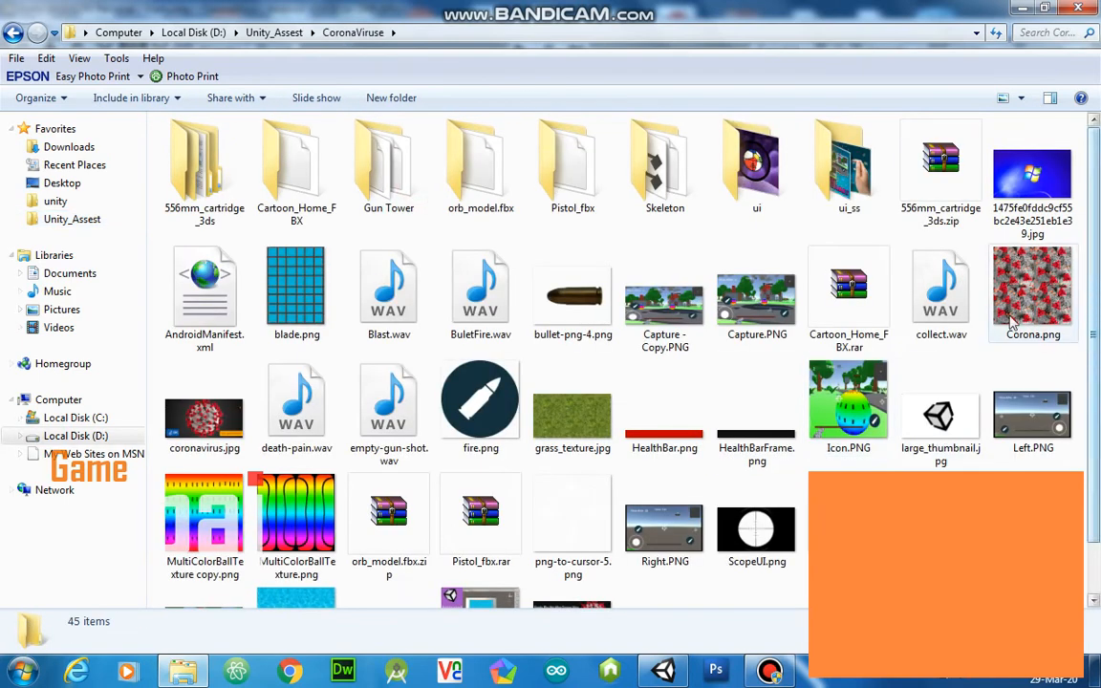
double_click(750, 187)
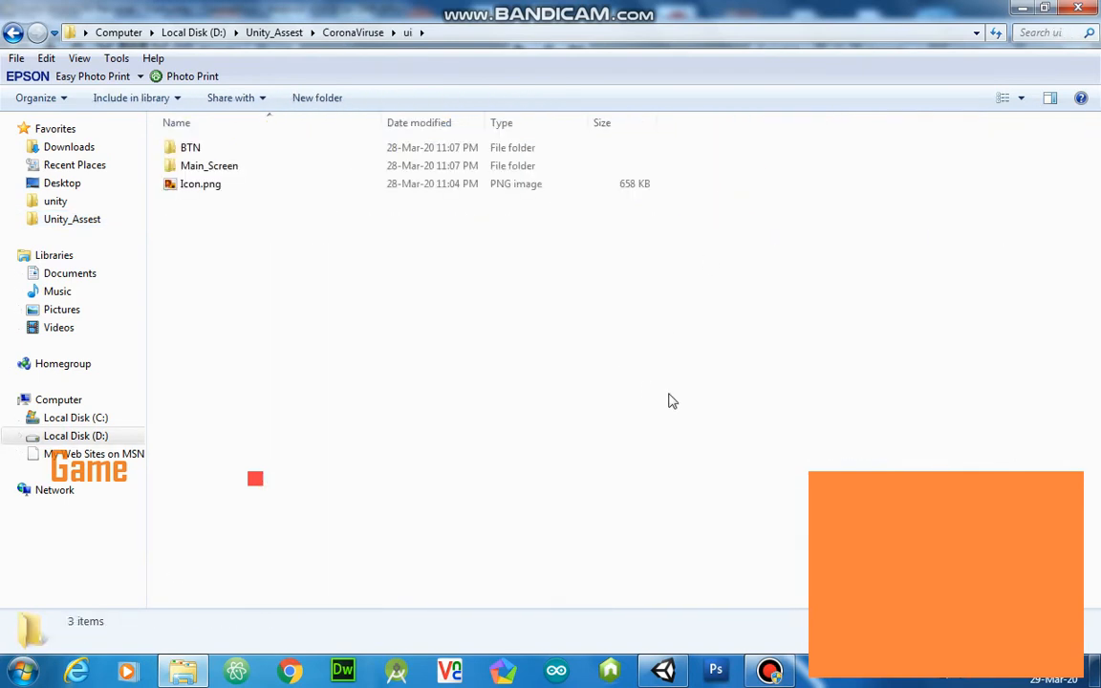
double_click(236, 167)
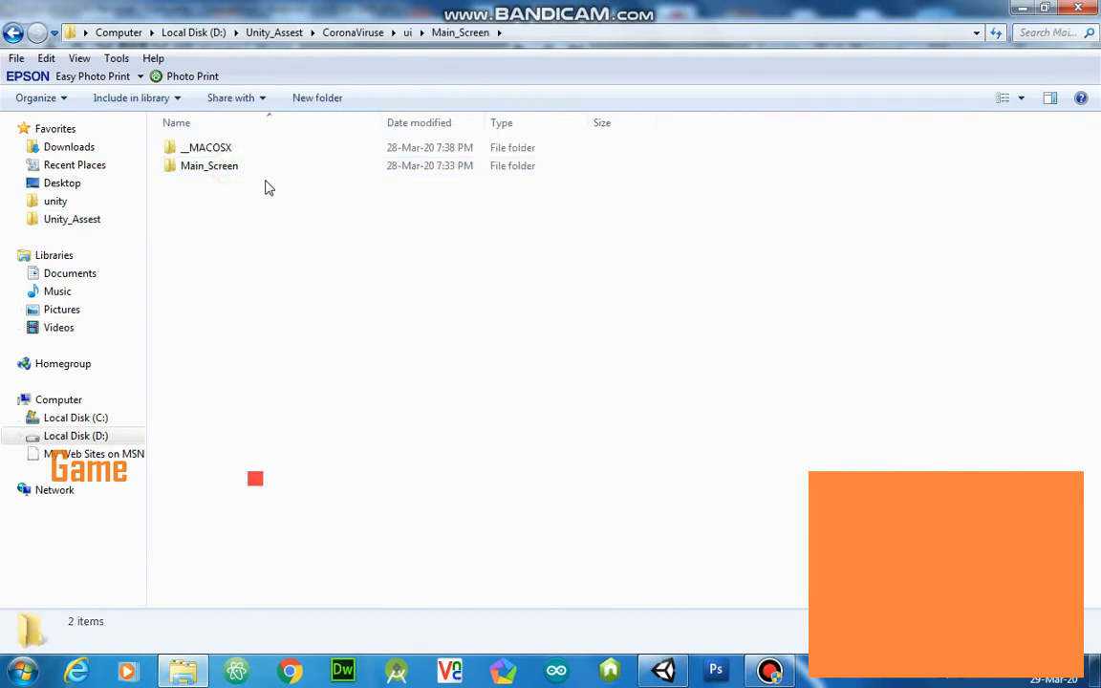
double_click(265, 168)
Step: View the images bg.png, demo.png and title.png in the Main_Screen folder as candidates for a splash background
left_click(270, 154)
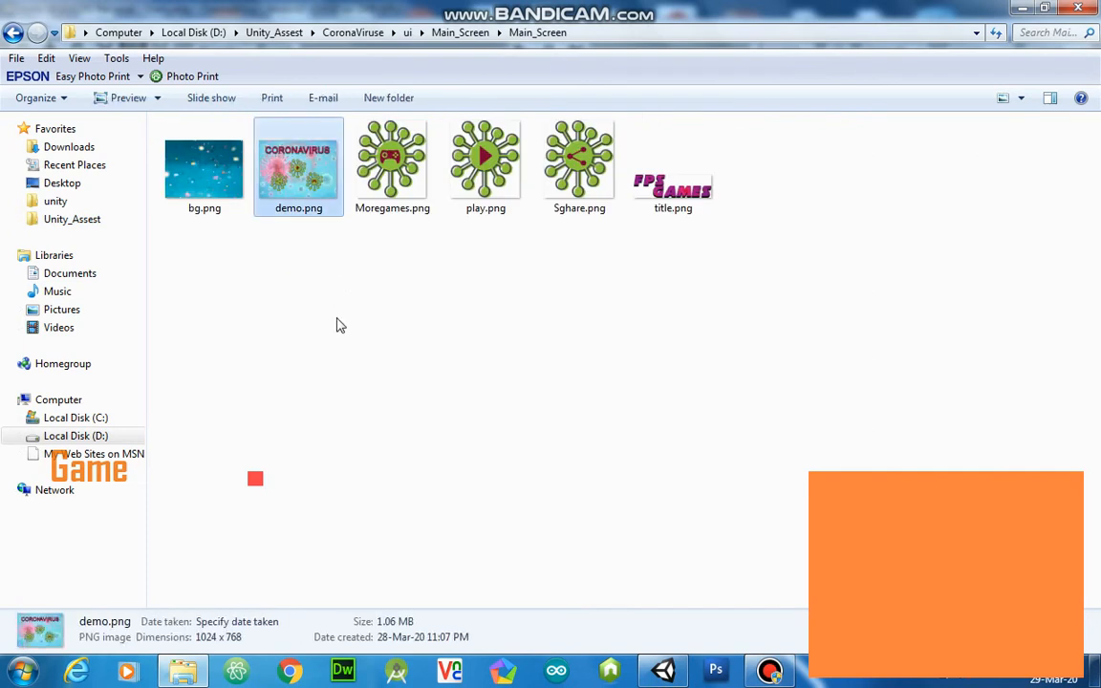
double_click(223, 200)
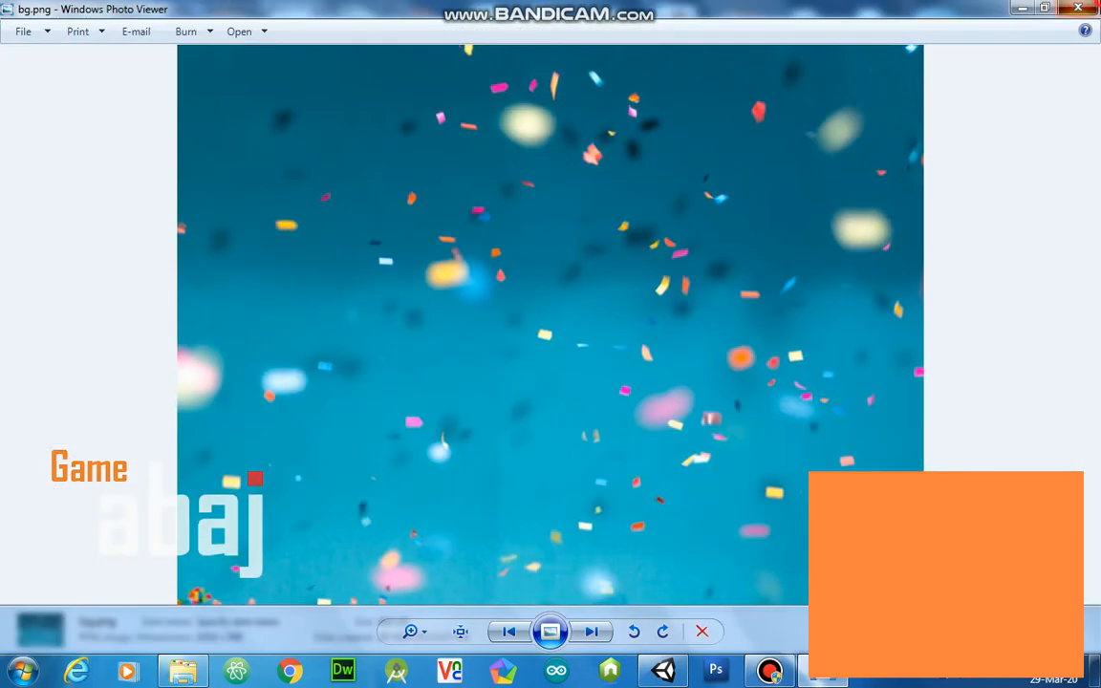
key("Escape")
double_click(297, 169)
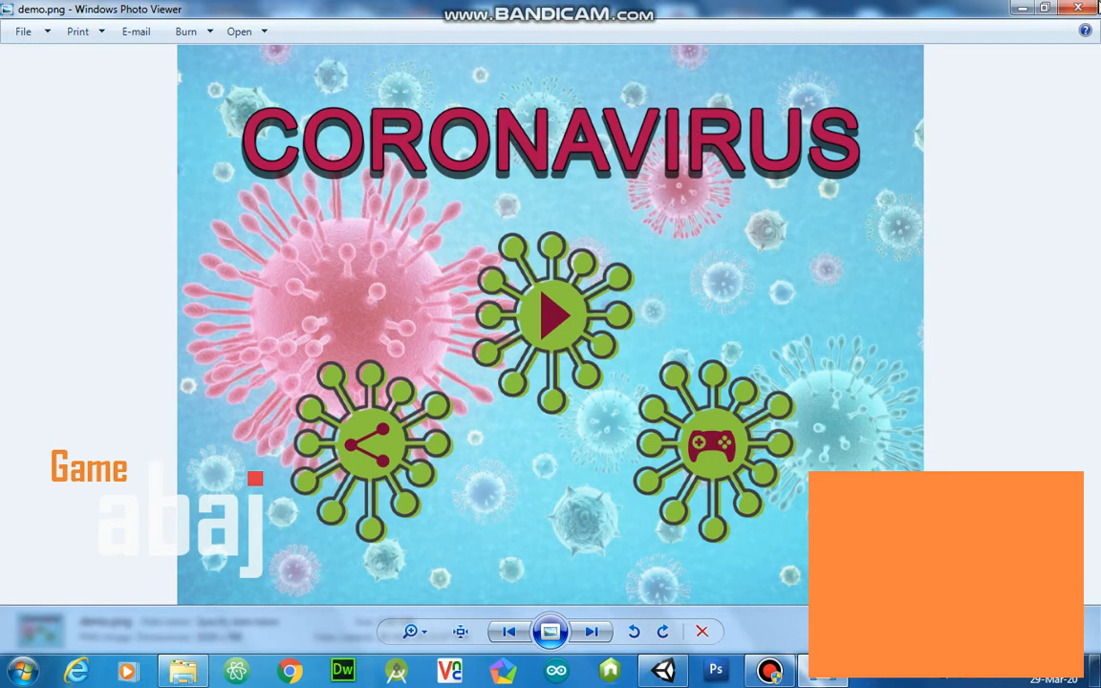
left_click(1095, 7)
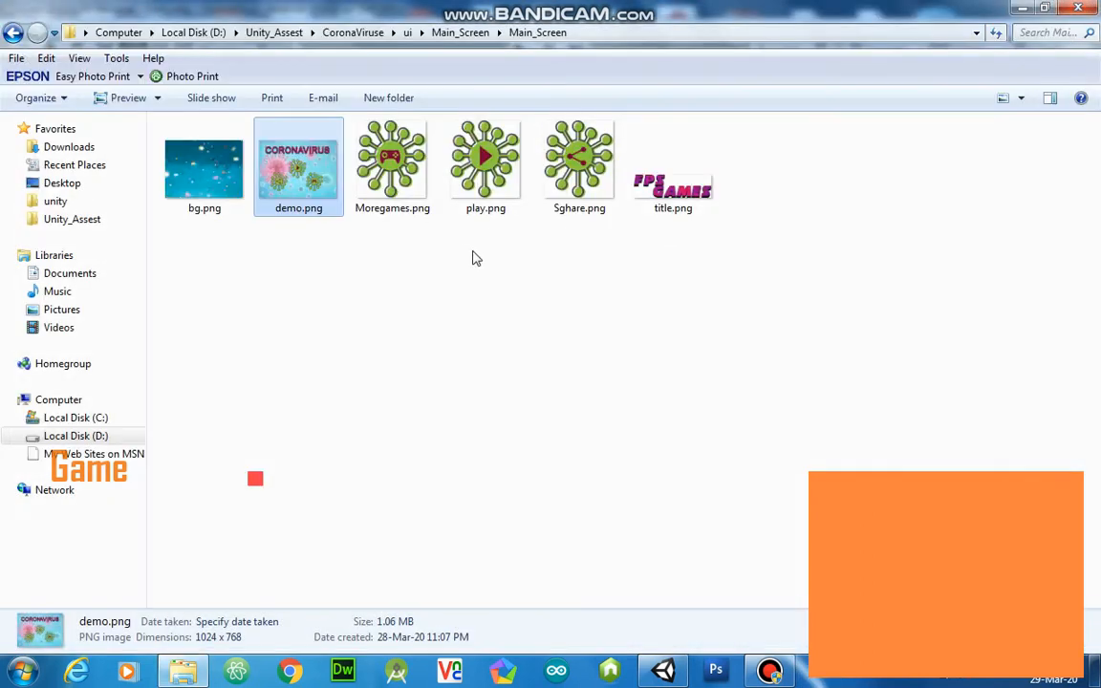
left_click(675, 196)
double_click(676, 195)
key("Escape")
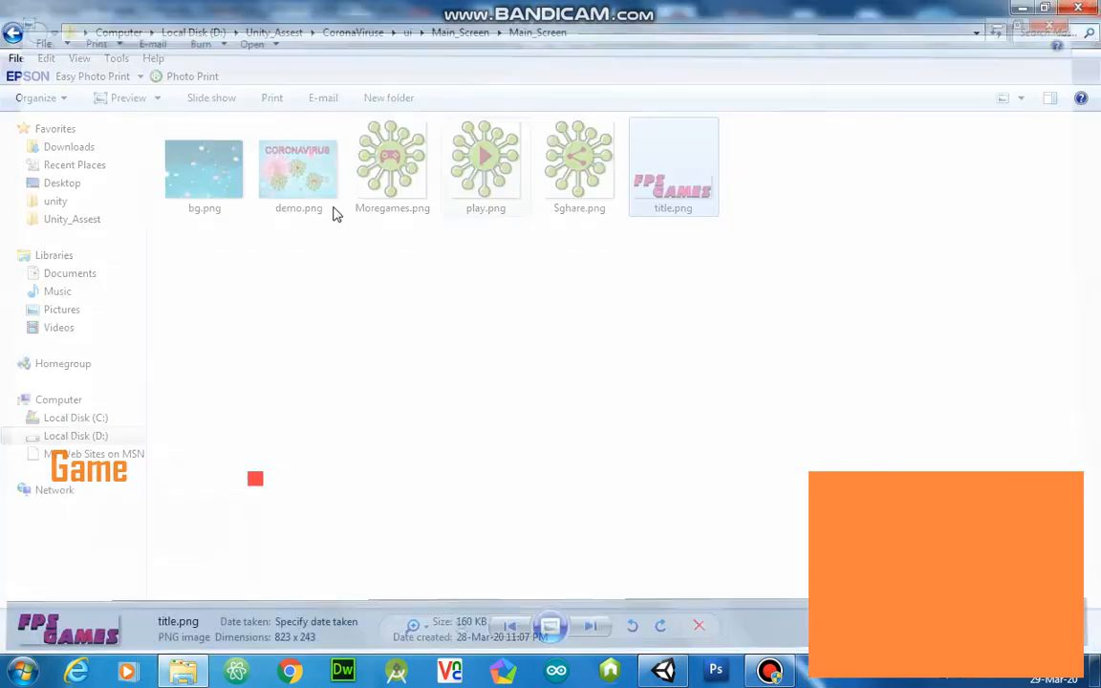
double_click(202, 194)
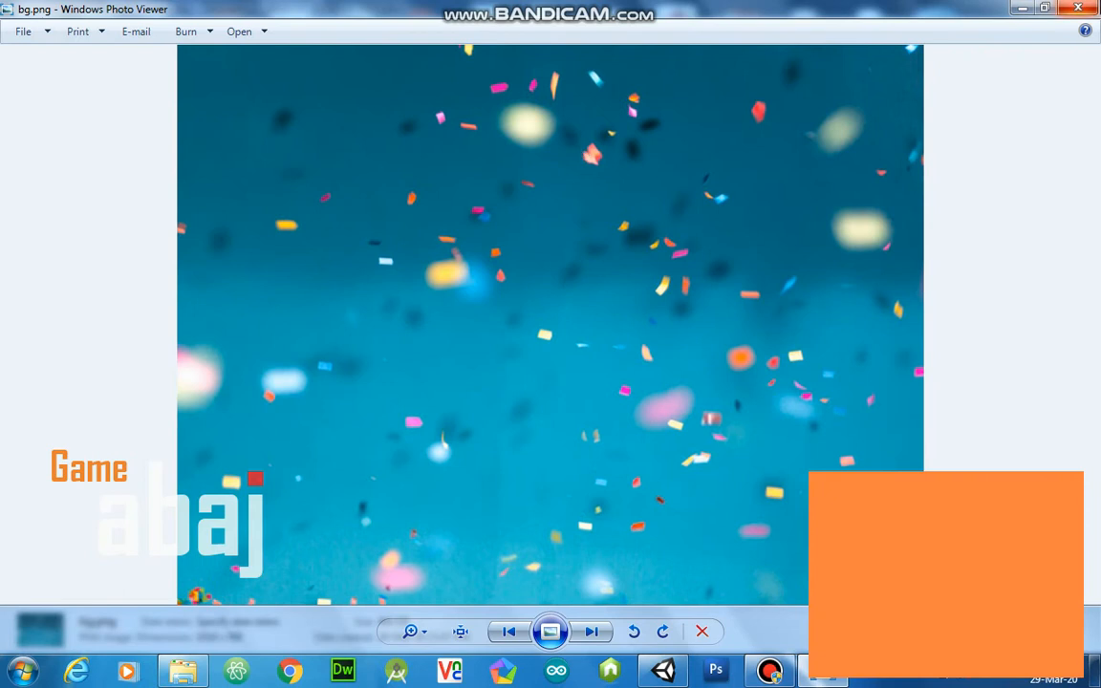
key("Escape")
double_click(293, 164)
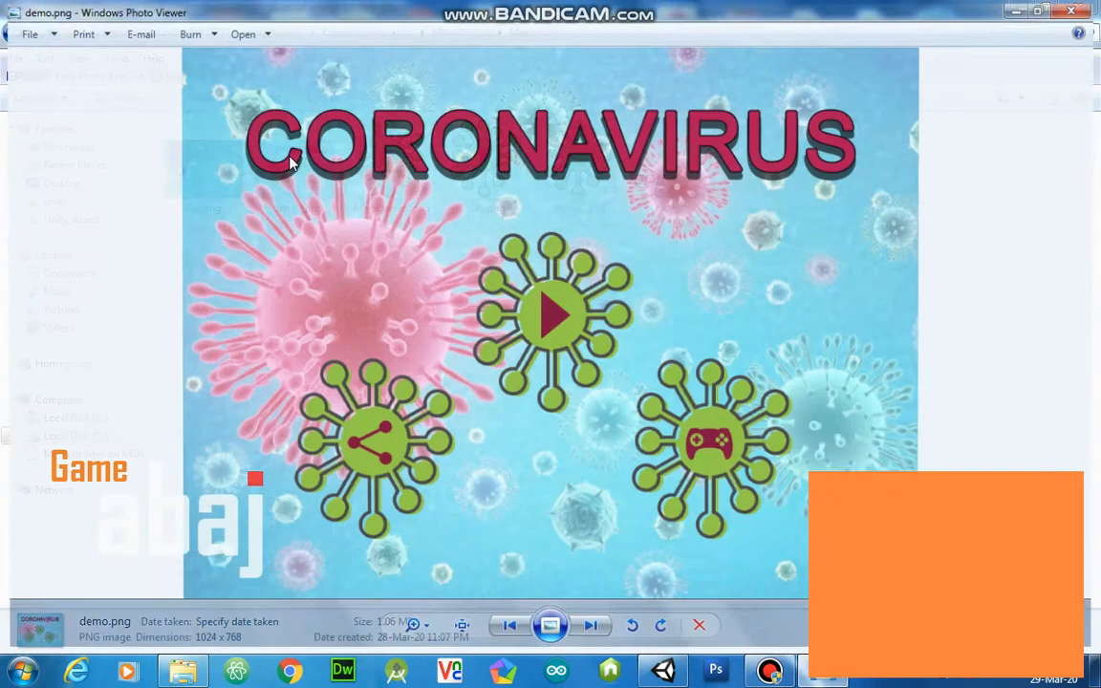
key("alt+F4")
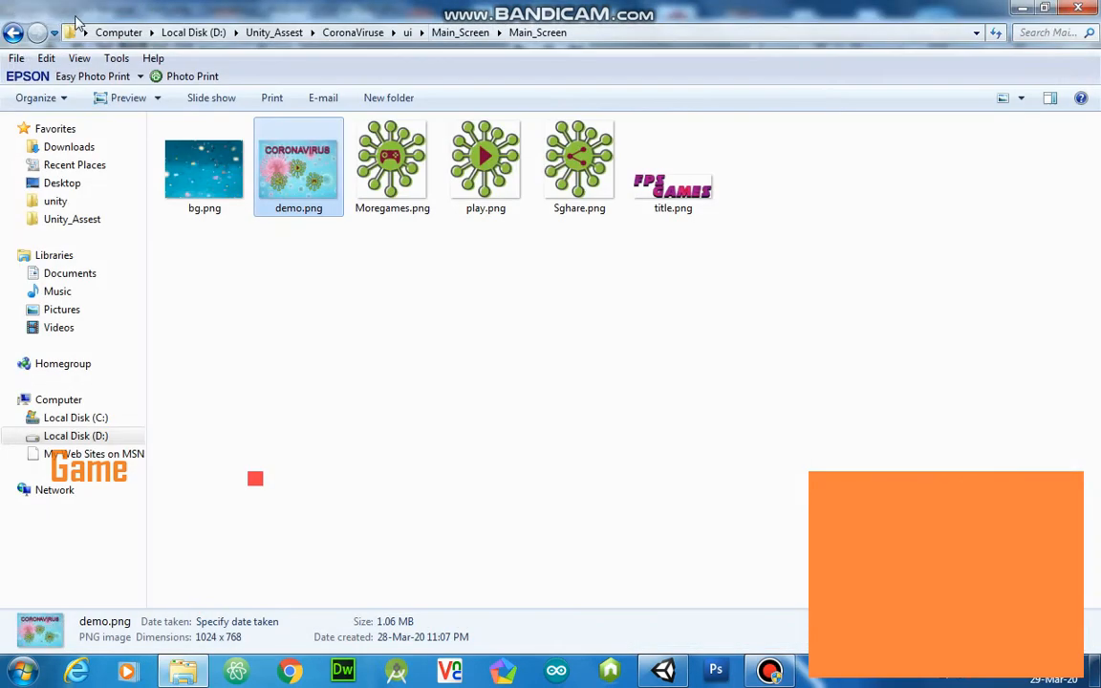
Step: Find 2.png in CoronaViruse's ui_ss folder, view it and import it into the Unity project's Texture folder
left_click(13, 34)
left_click(13, 33)
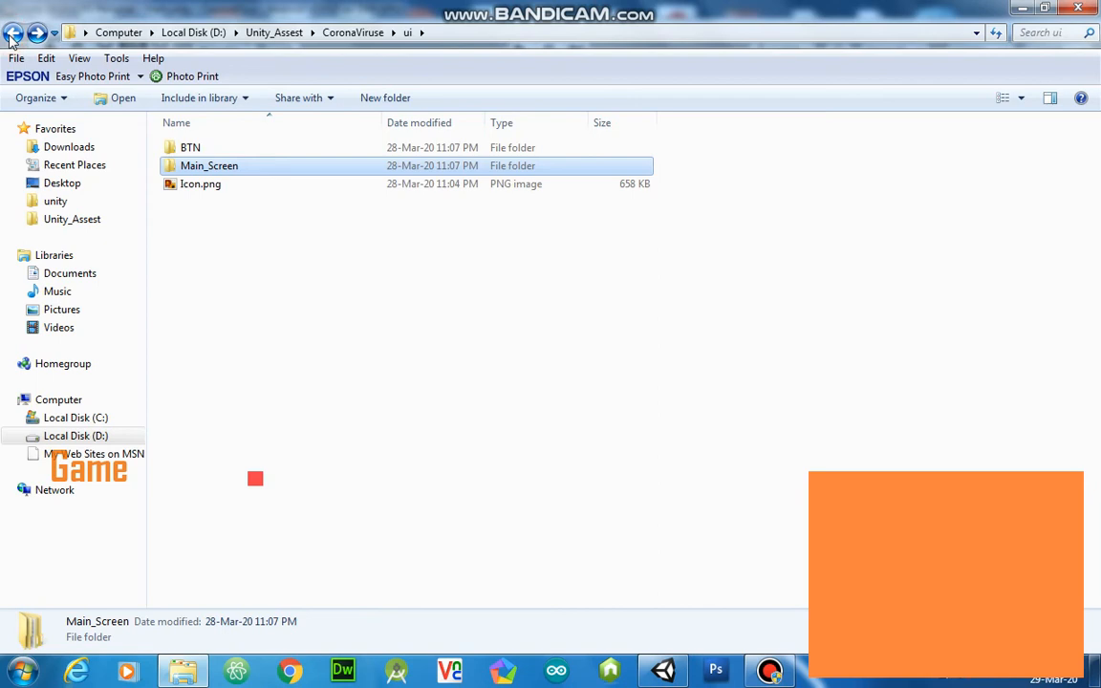
left_click(12, 33)
double_click(869, 199)
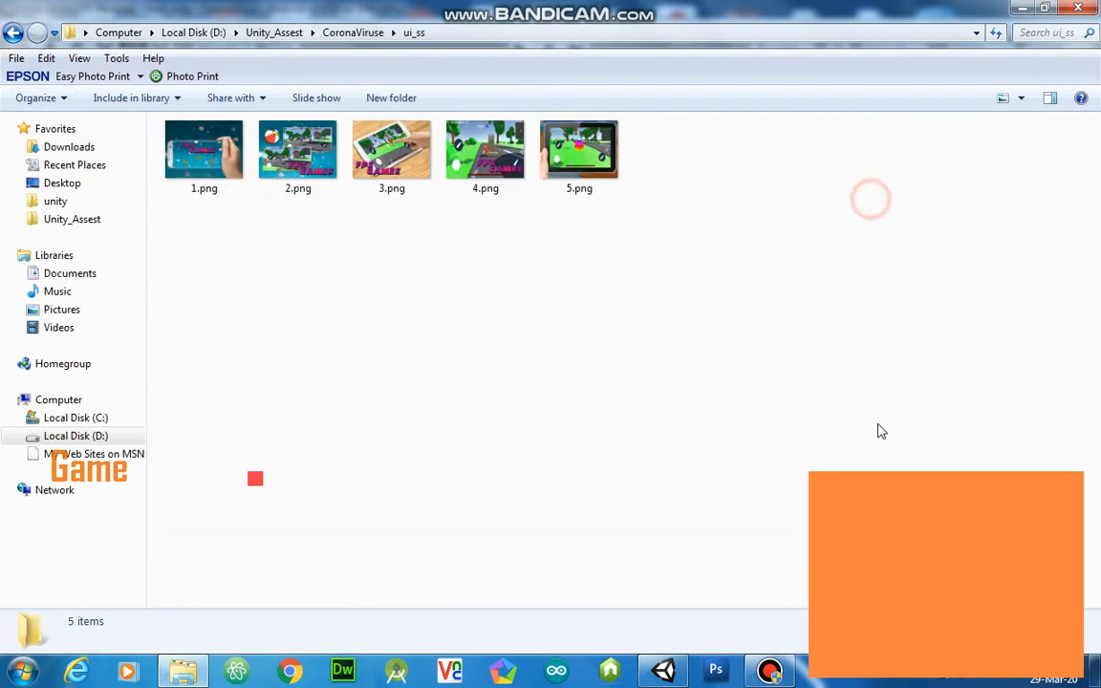
left_click(325, 188)
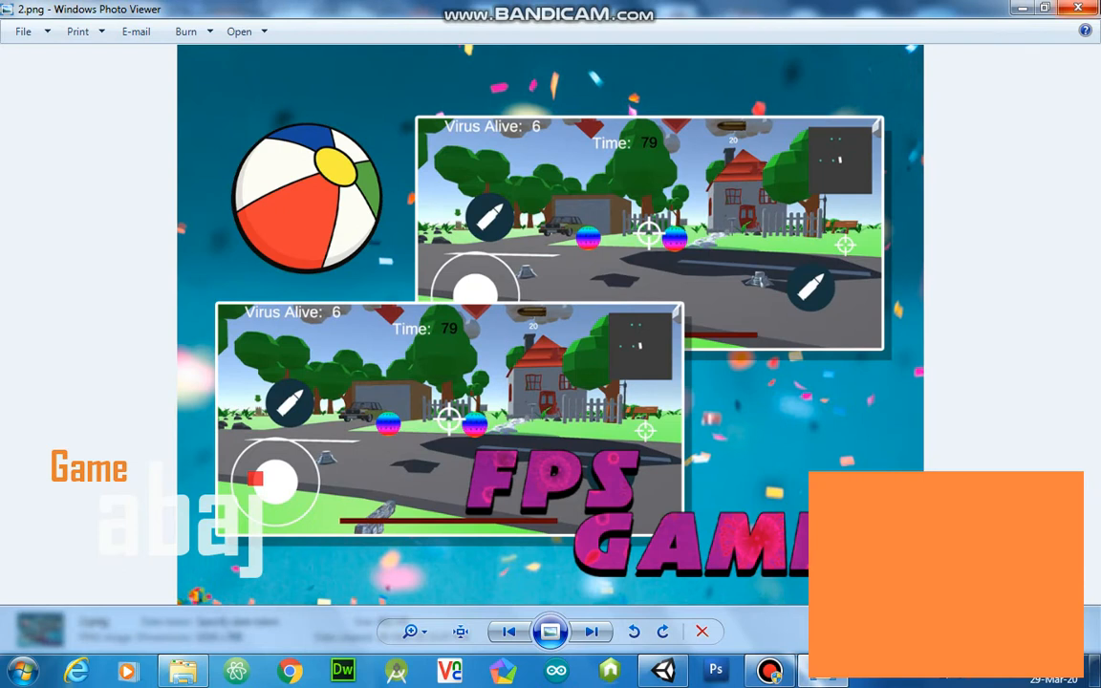
left_click(1084, 6)
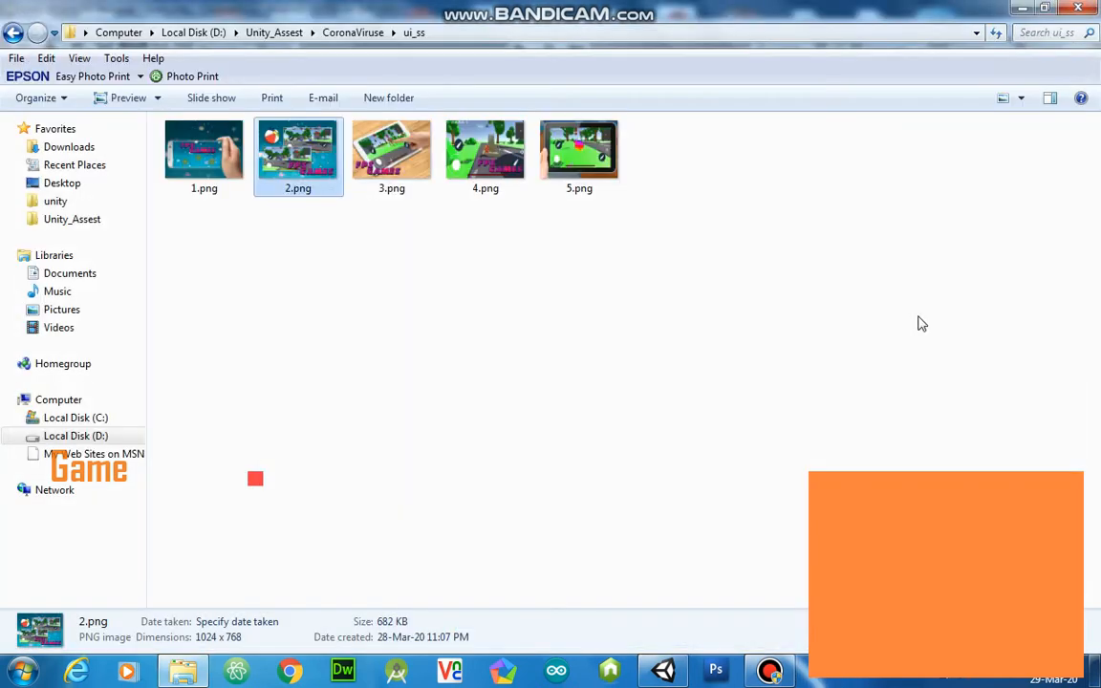
left_click_drag(325, 182, 81, 361)
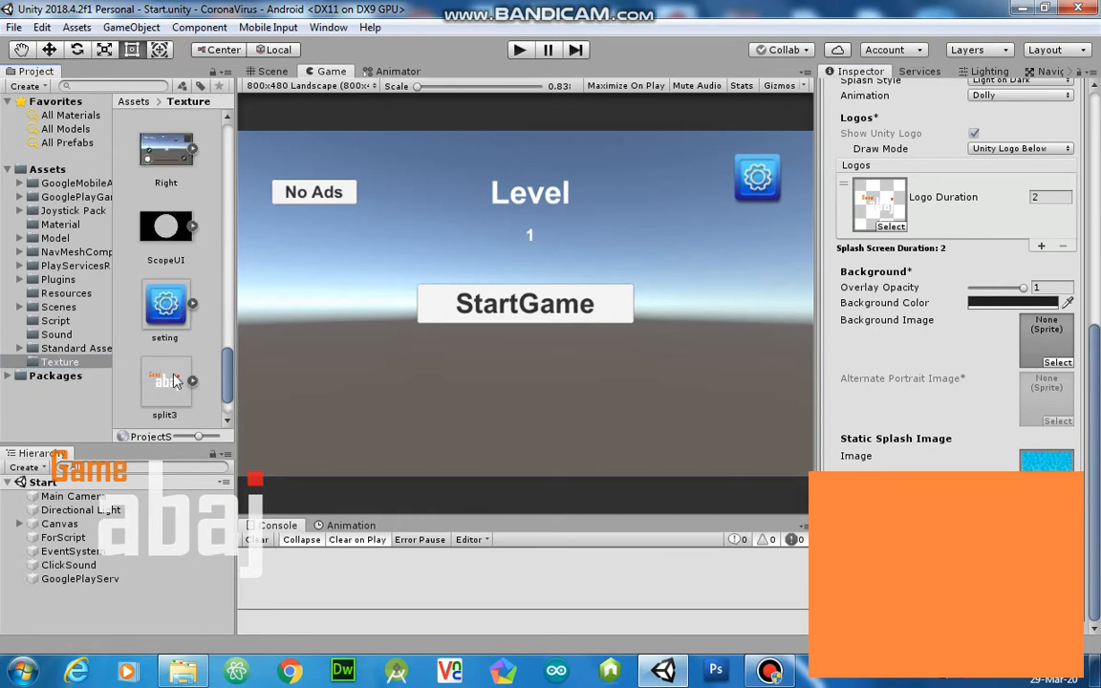
Step: Set the texture type of image 2 to Sprite (2D and UI), enable crunch compression and apply the import settings
mouse_move(228, 379)
left_mouse_down()
mouse_move(248, 305)
mouse_move(230, 247)
mouse_move(235, 208)
mouse_move(202, 163)
mouse_move(207, 124)
left_mouse_up()
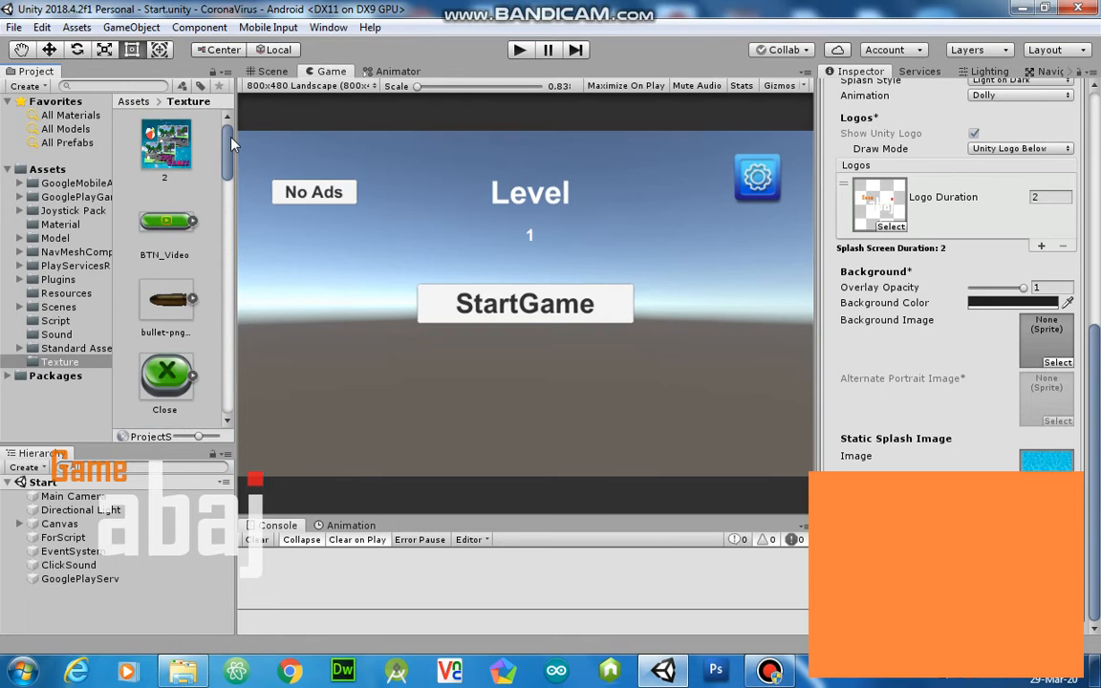
left_click(176, 176)
left_click(956, 111)
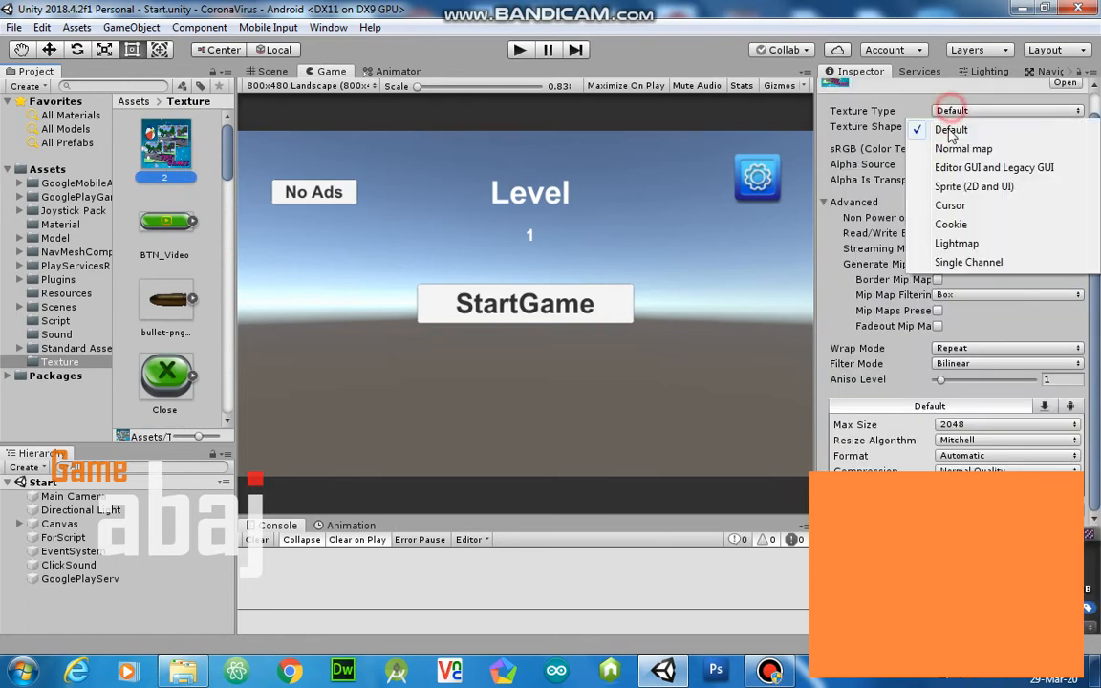
left_click(974, 187)
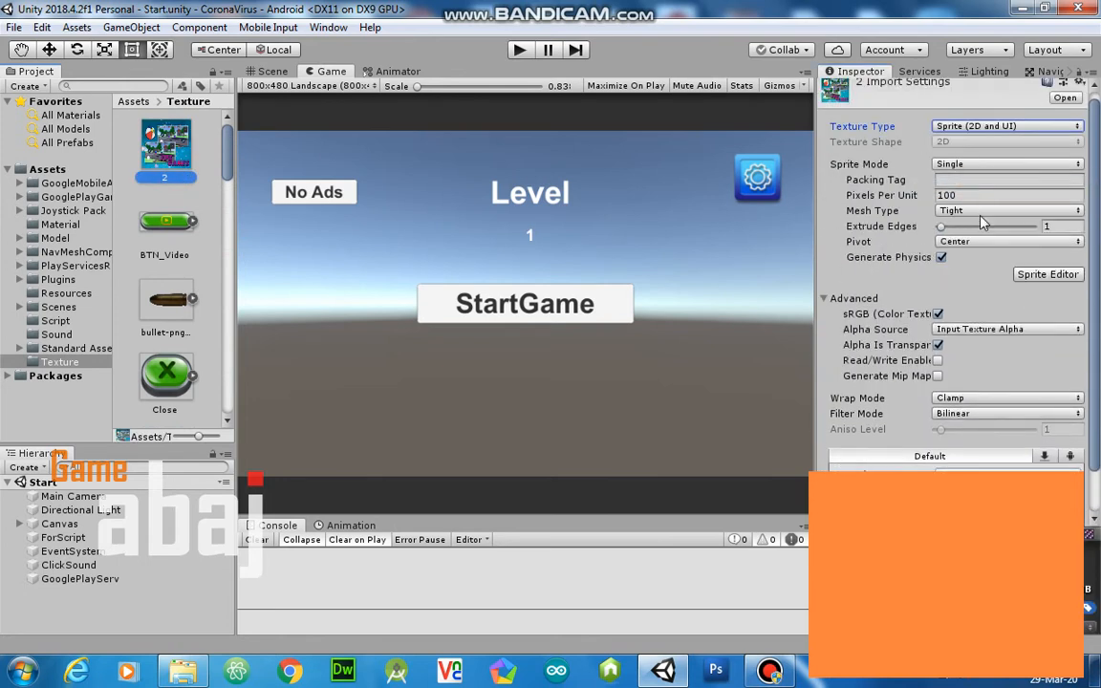
scroll(955, 249, "down", 2)
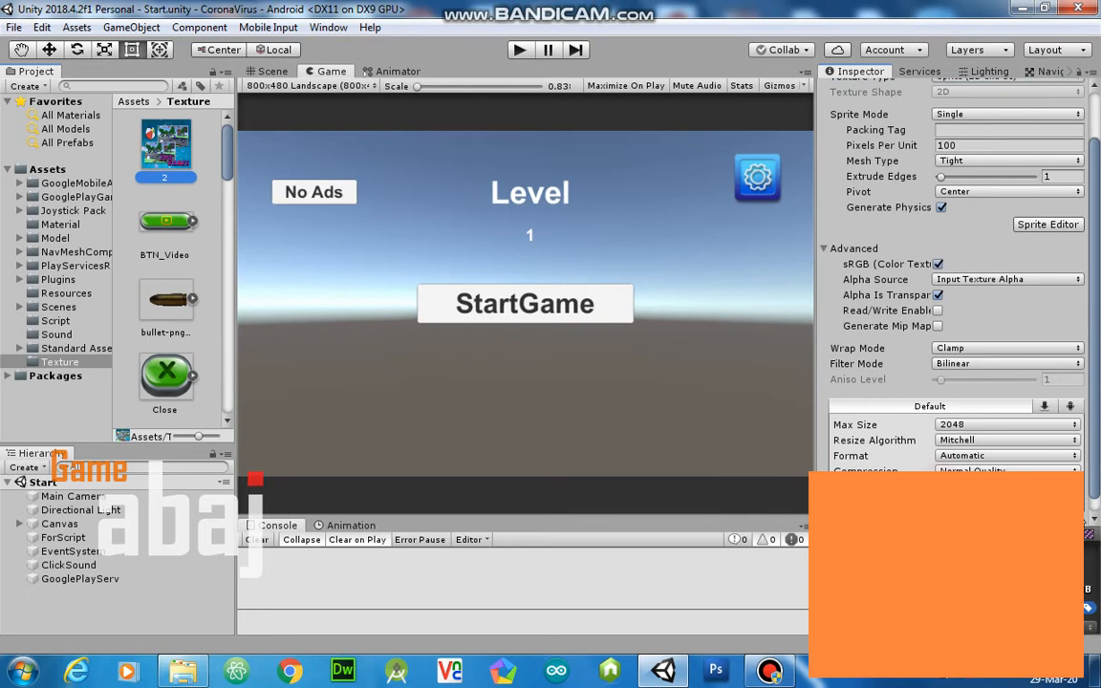
scroll(955, 287, "down", 2)
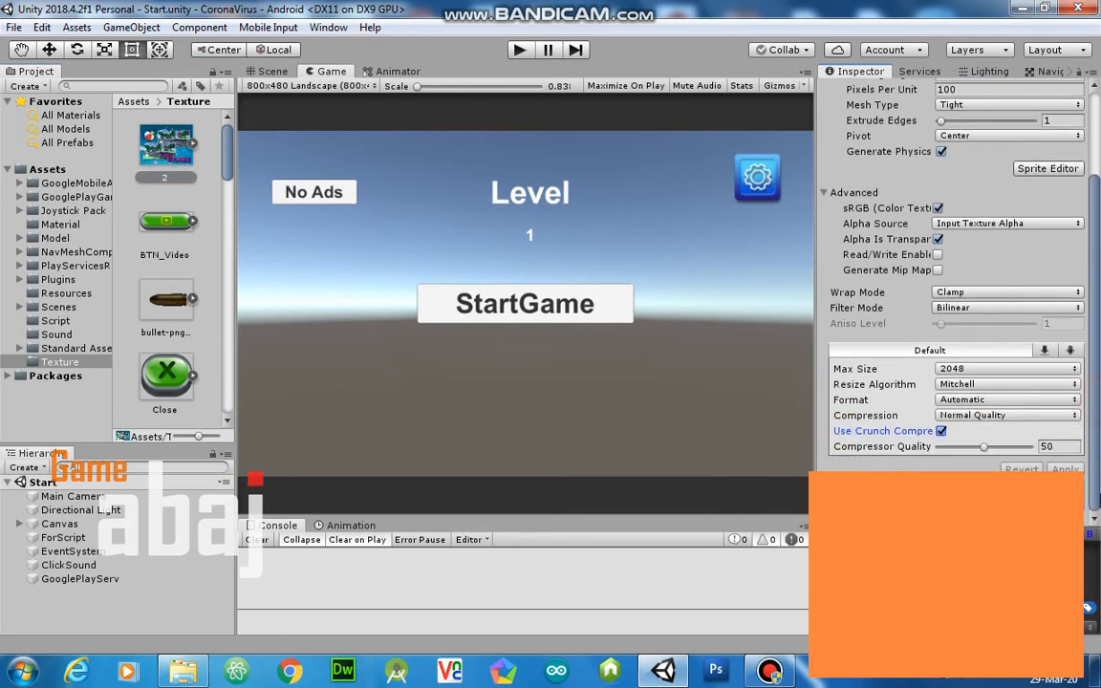
Step: Reopen the Player Settings from the Build Settings window and bring up the splash screen's background options
left_click(14, 27)
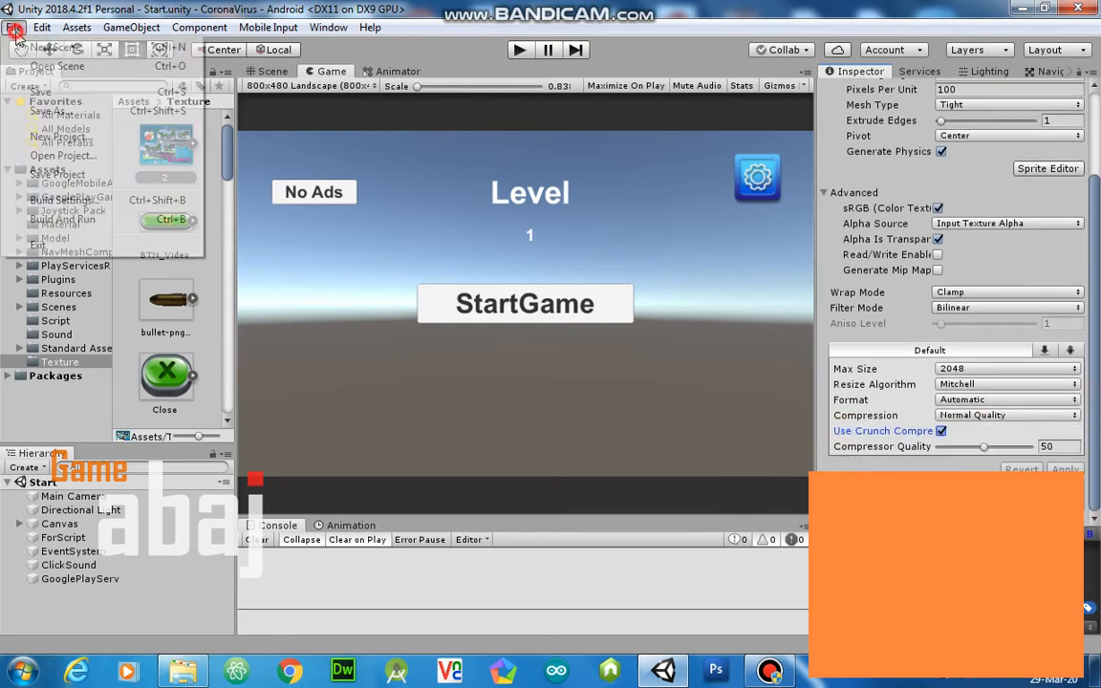
left_click(64, 201)
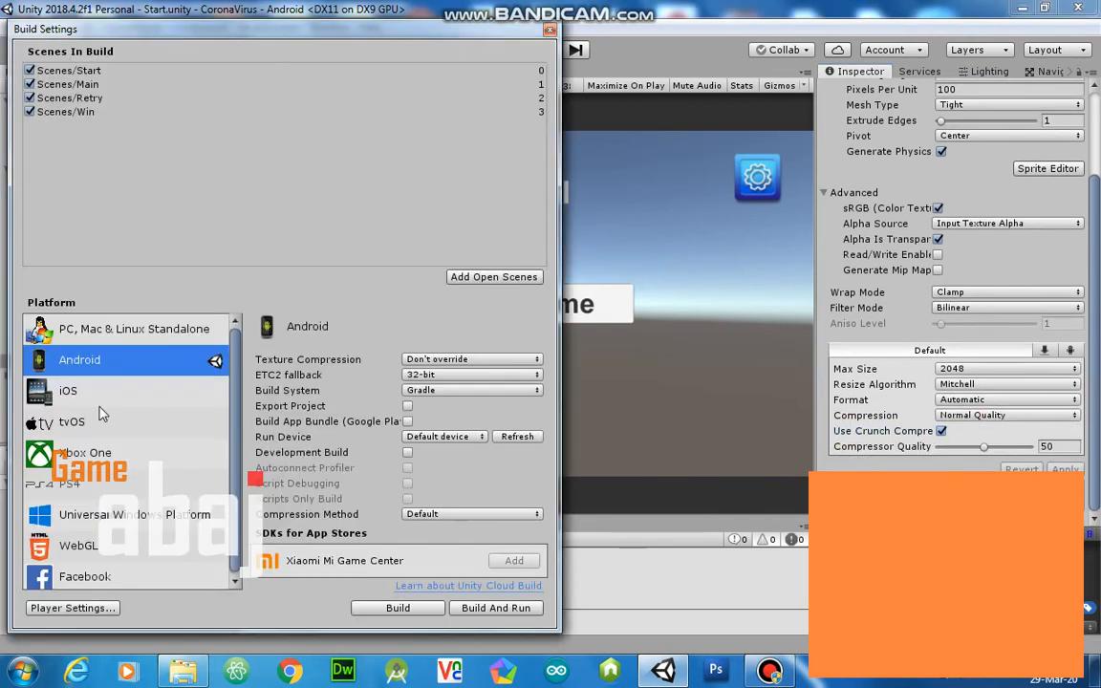
left_click(86, 608)
left_click(549, 30)
left_click_drag(1096, 257, 1099, 419)
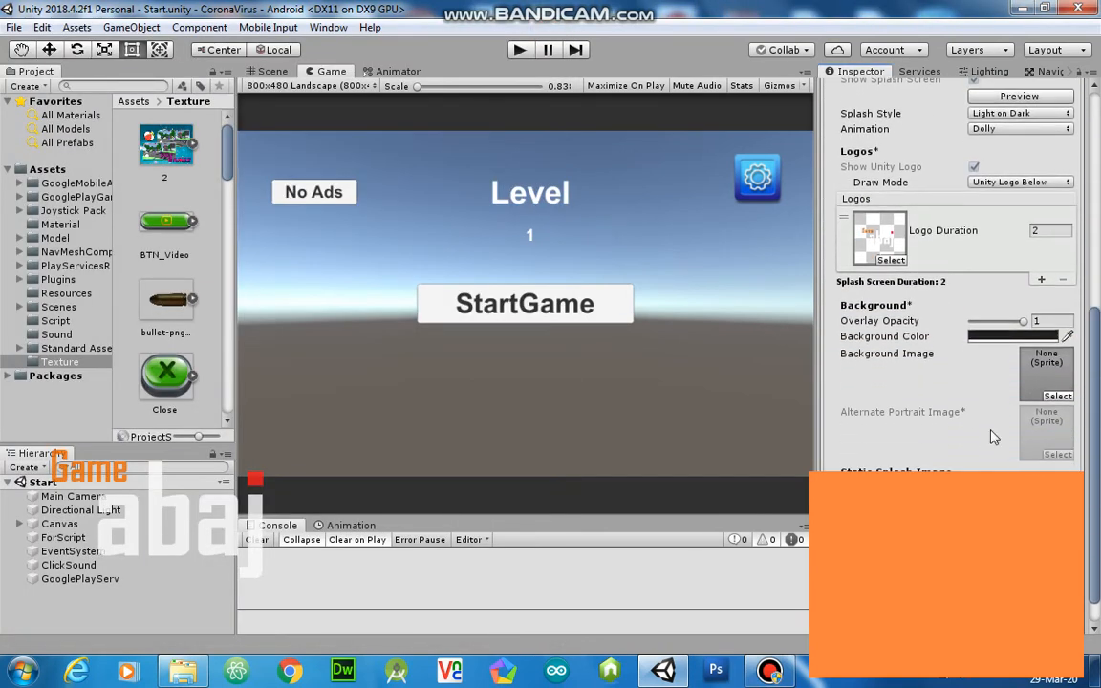
Step: Assign image 2 from the Texture folder as the splash screen's background image and preview the splash screen
left_click_drag(164, 150, 842, 443)
left_click_drag(165, 148, 1044, 363)
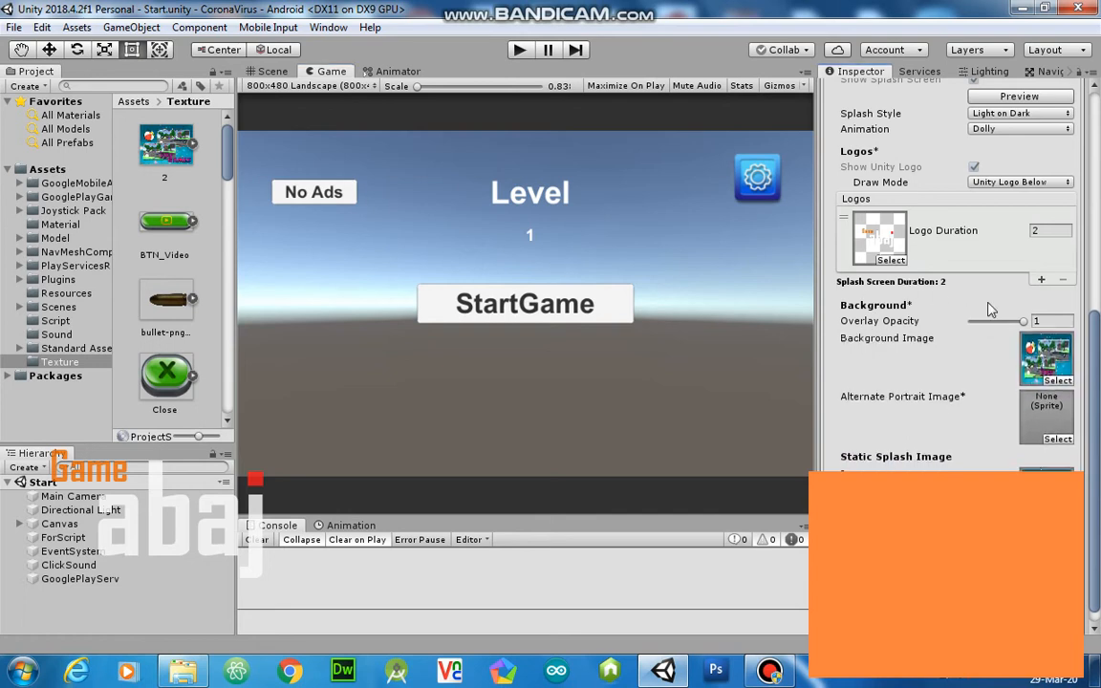
scroll(1086, 329, "up", 2)
left_click(1051, 149)
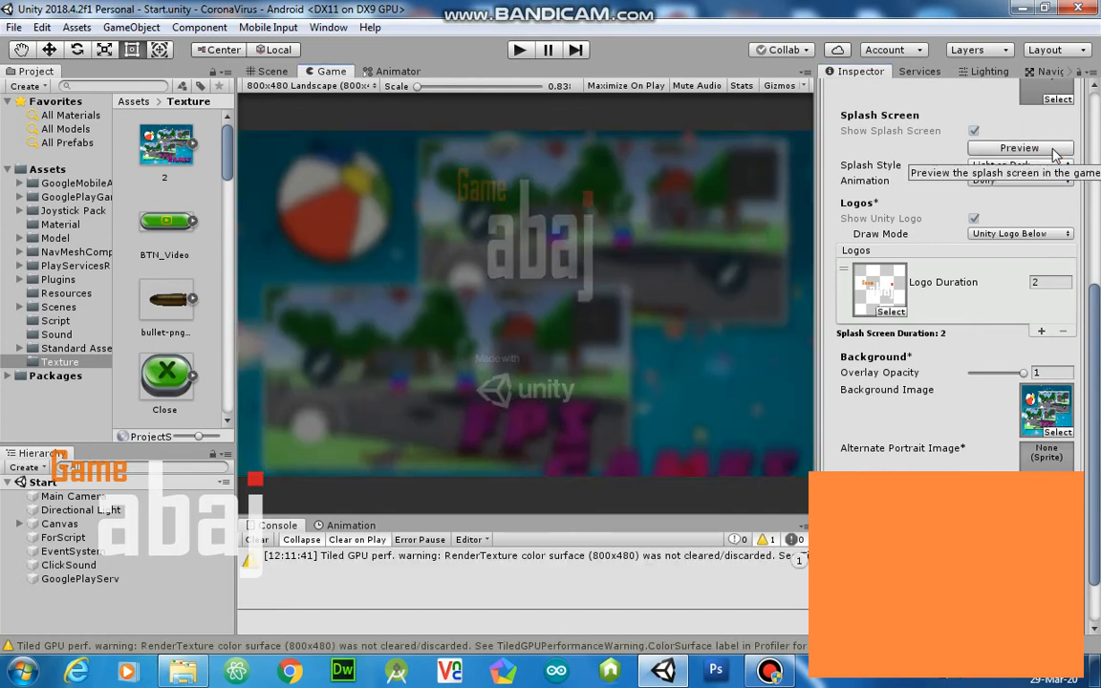
left_click(1051, 149)
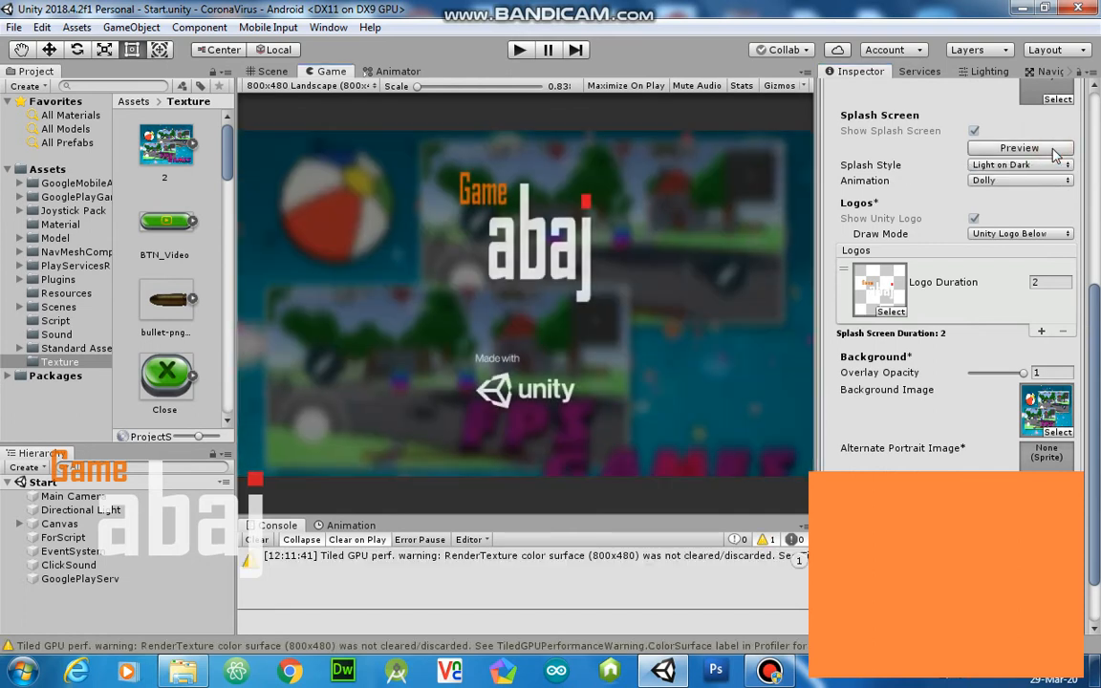
left_click(1051, 149)
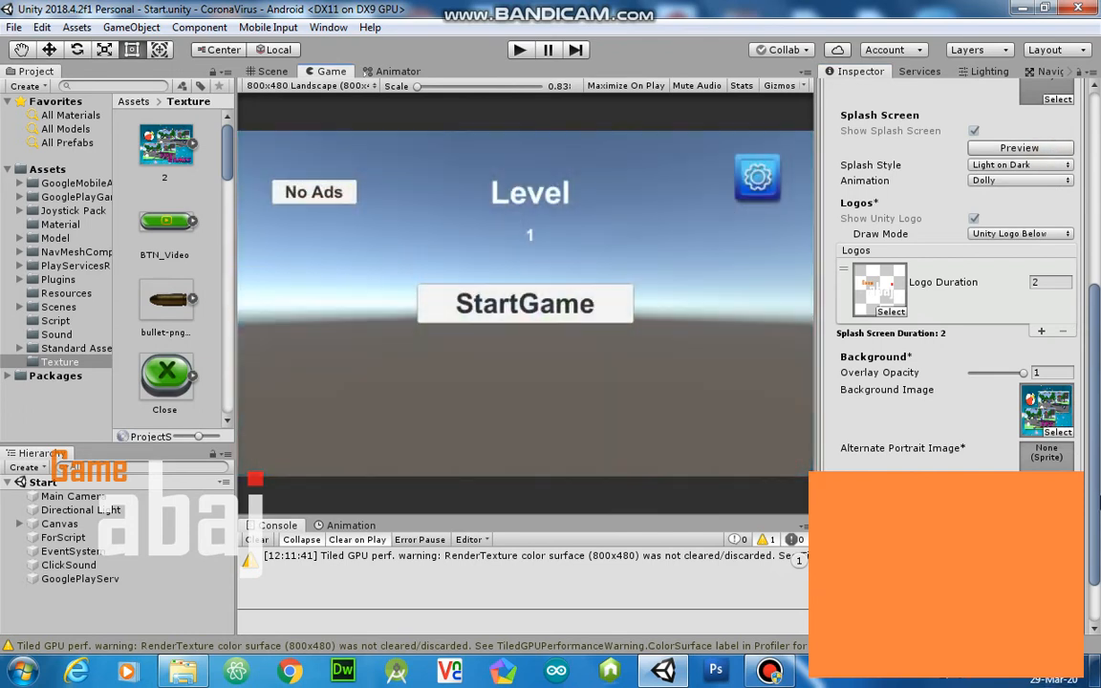
Step: Assign image 2 as the splash background's alternate portrait image, preview the splash screen and review its settings
left_click_drag(1097, 511, 1097, 545)
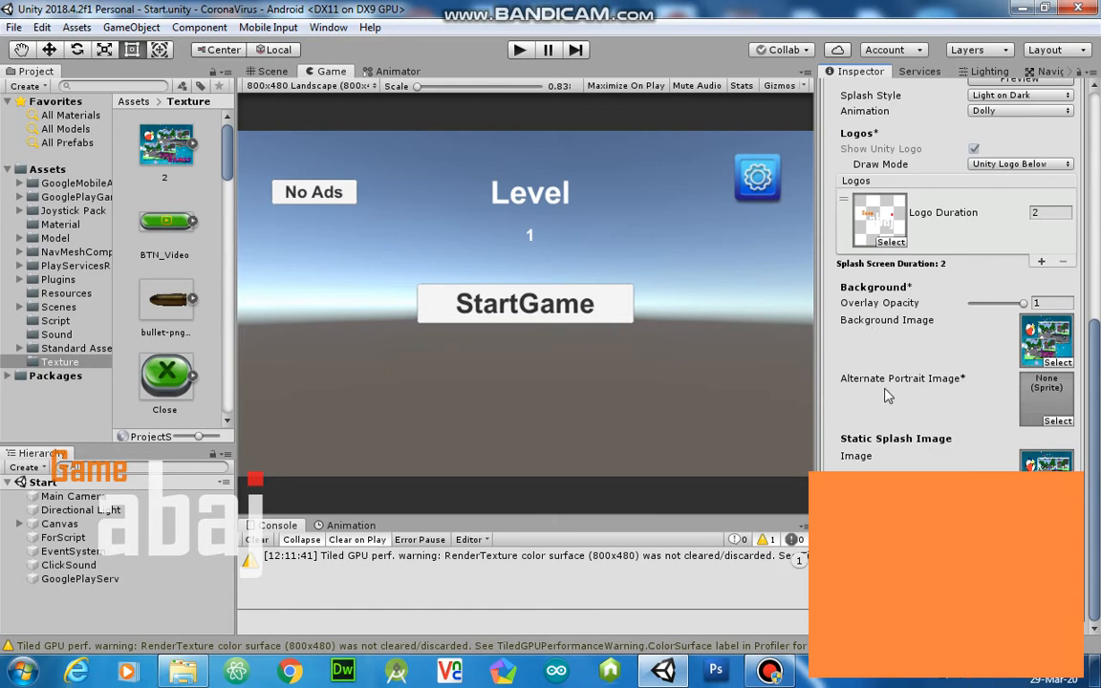
scroll(1089, 435, "up", 2)
left_click_drag(179, 158, 1044, 460)
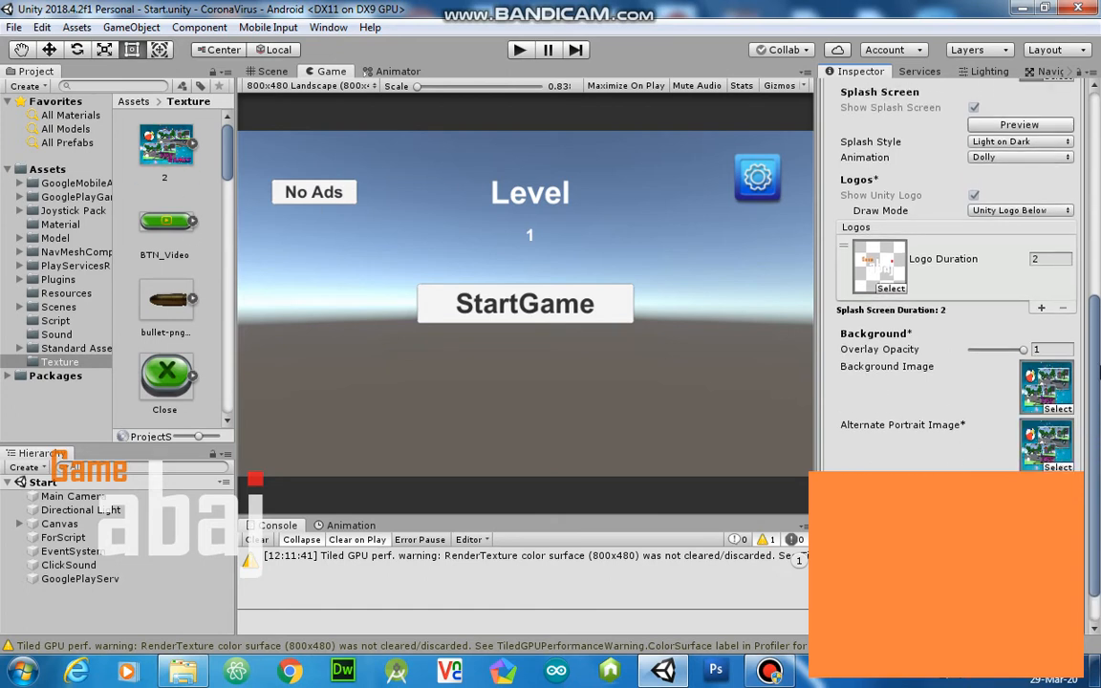
scroll(1022, 287, "up", 7)
left_click(1019, 293)
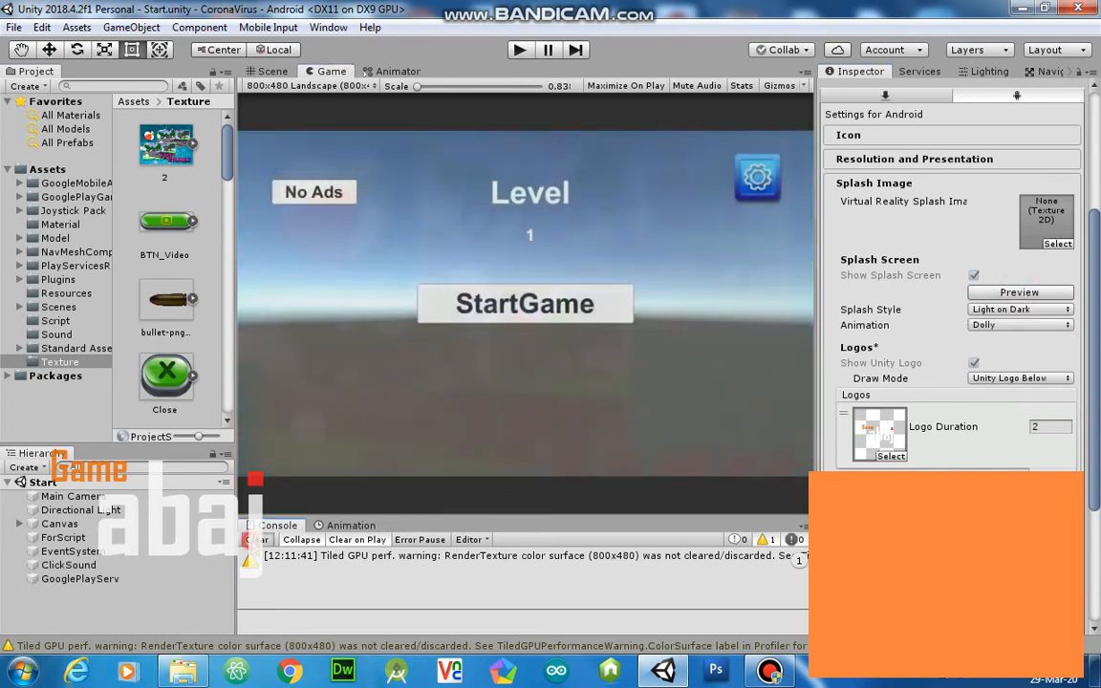
scroll(956, 286, "down", 6)
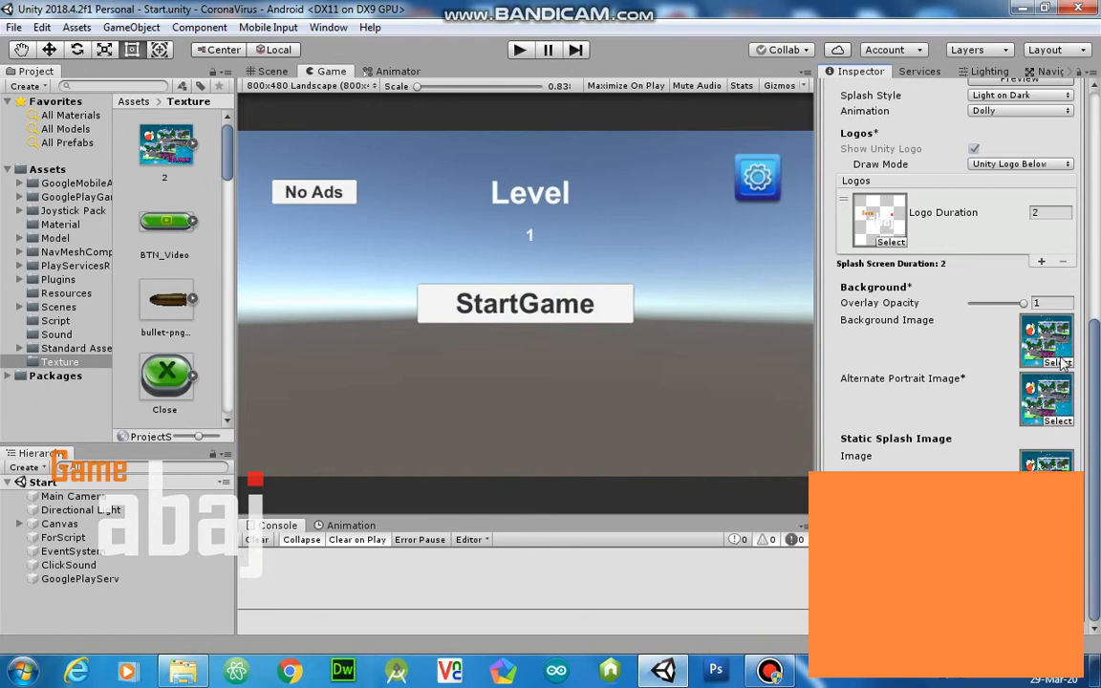
scroll(955, 335, "up", 3)
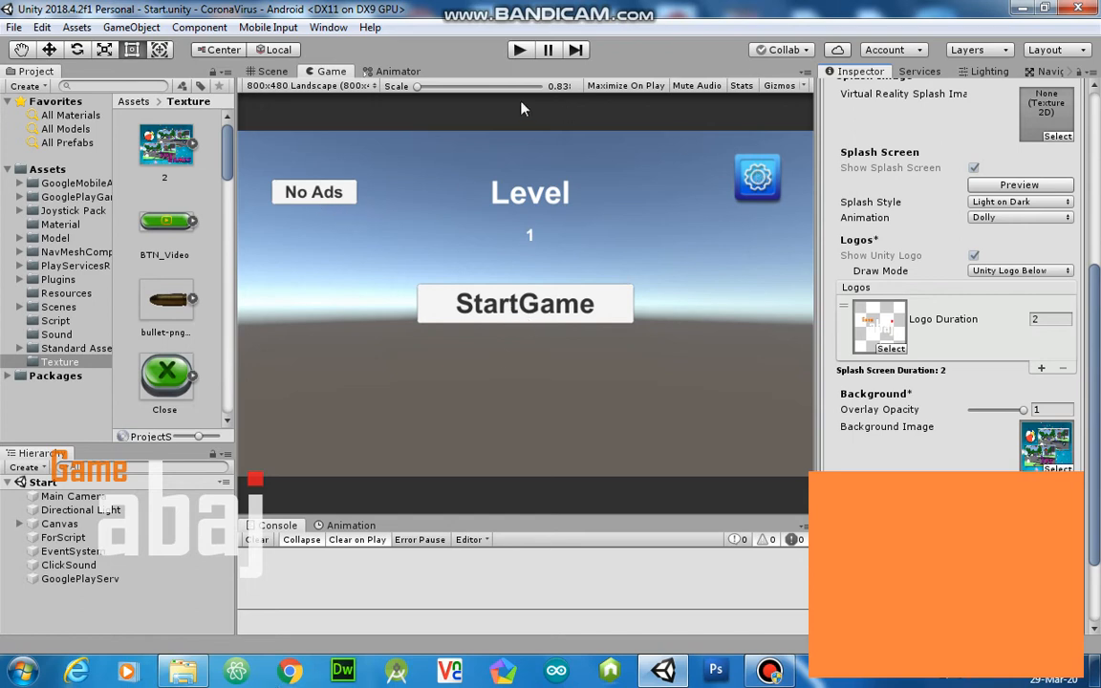
Step: Expand the Canvas in the Start scene and examine the properties of the Canvas and its child UI objects
left_click(81, 524)
left_click(19, 524)
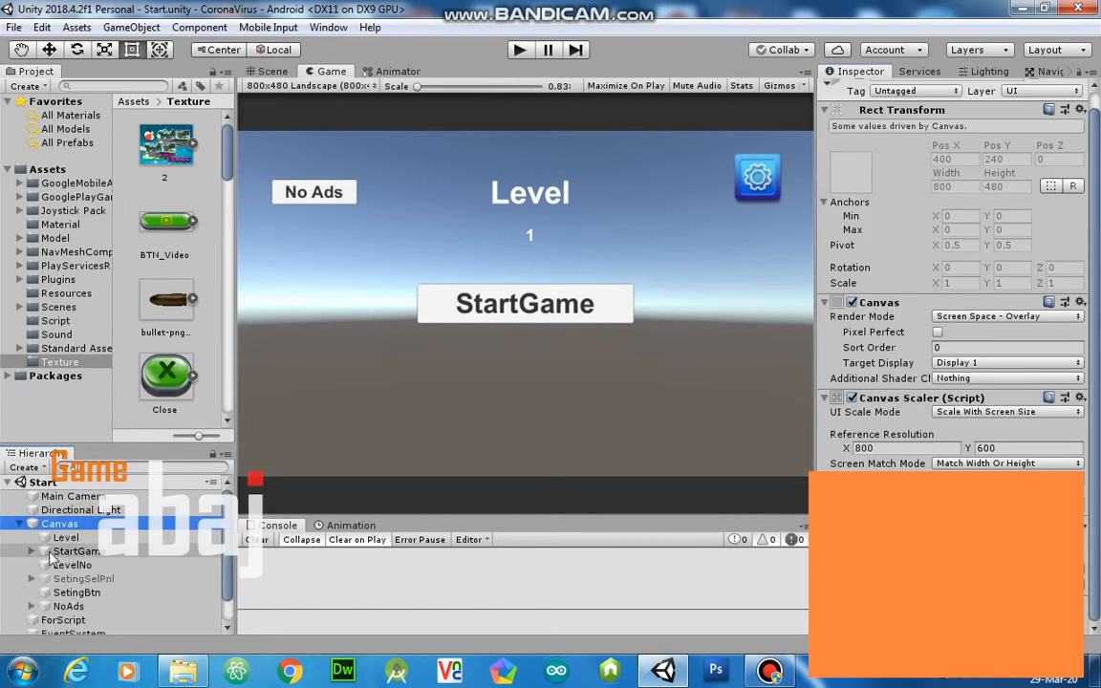
left_click(134, 579)
scroll(134, 581, "down", 1)
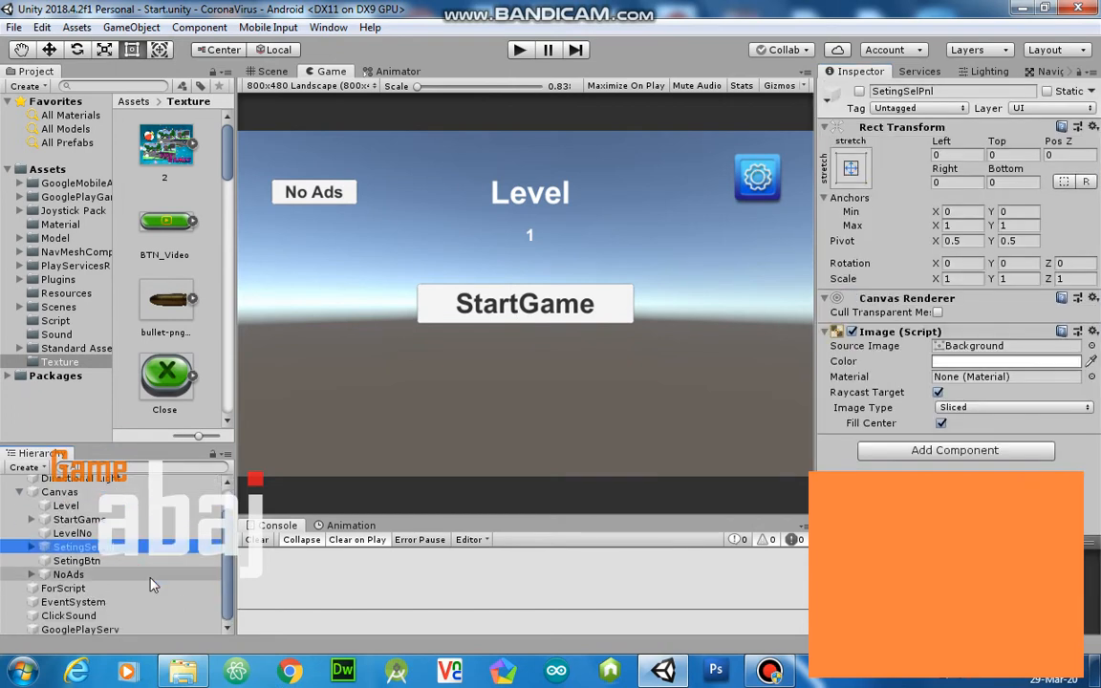
left_click(150, 575)
left_click(119, 561)
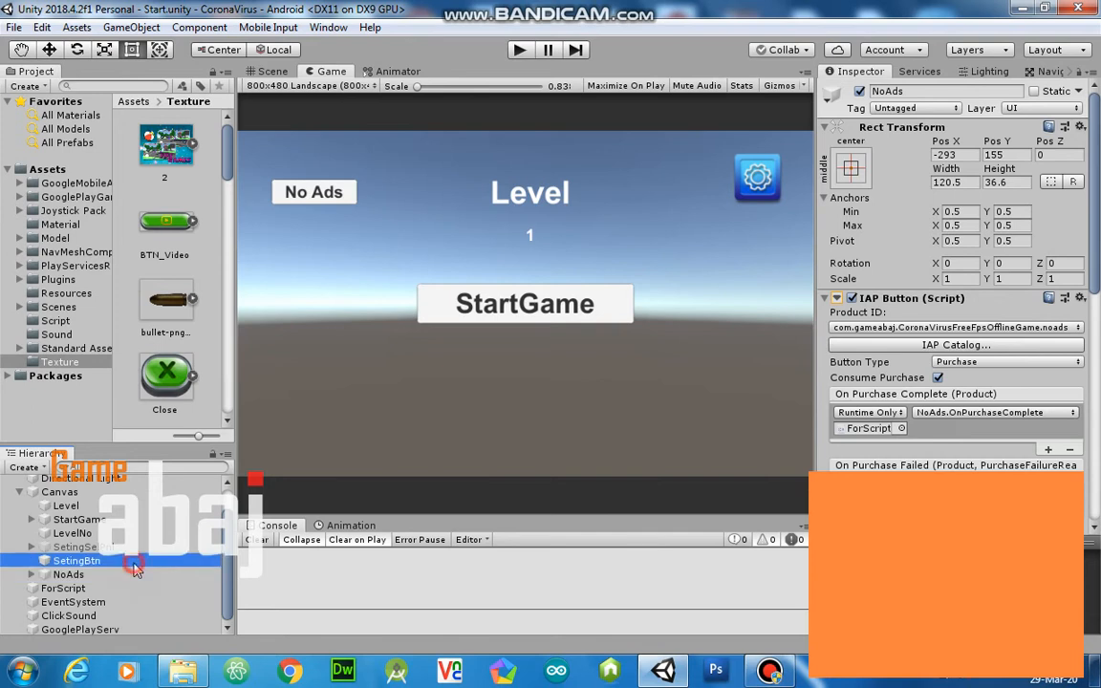
left_click(108, 493)
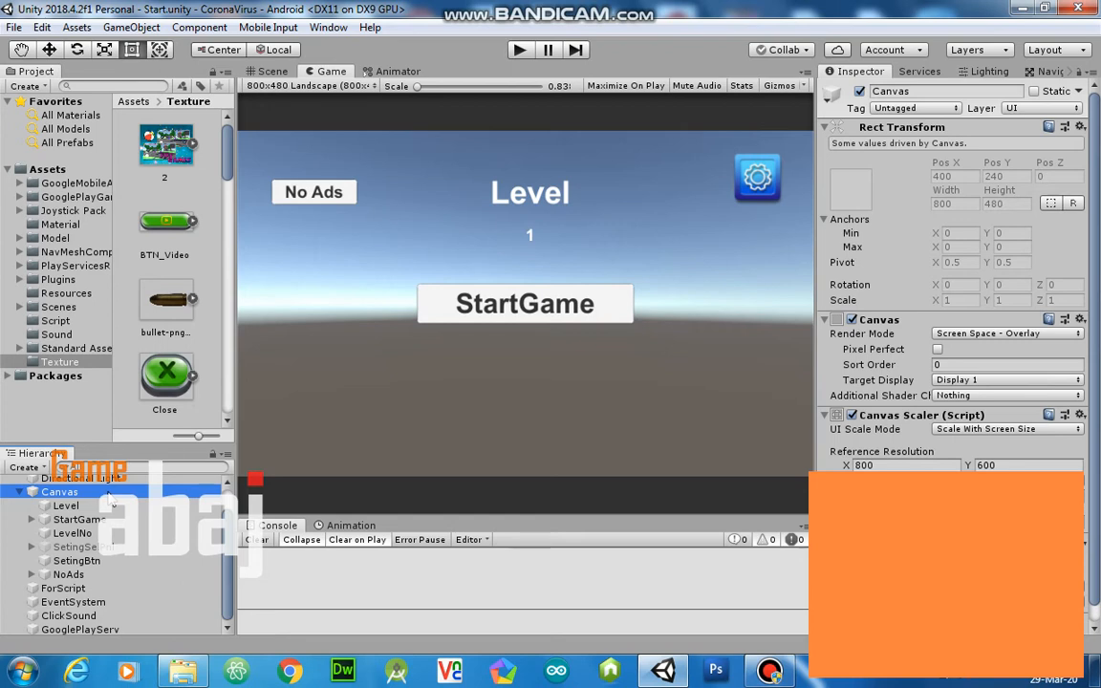
scroll(1075, 464, "down", 1)
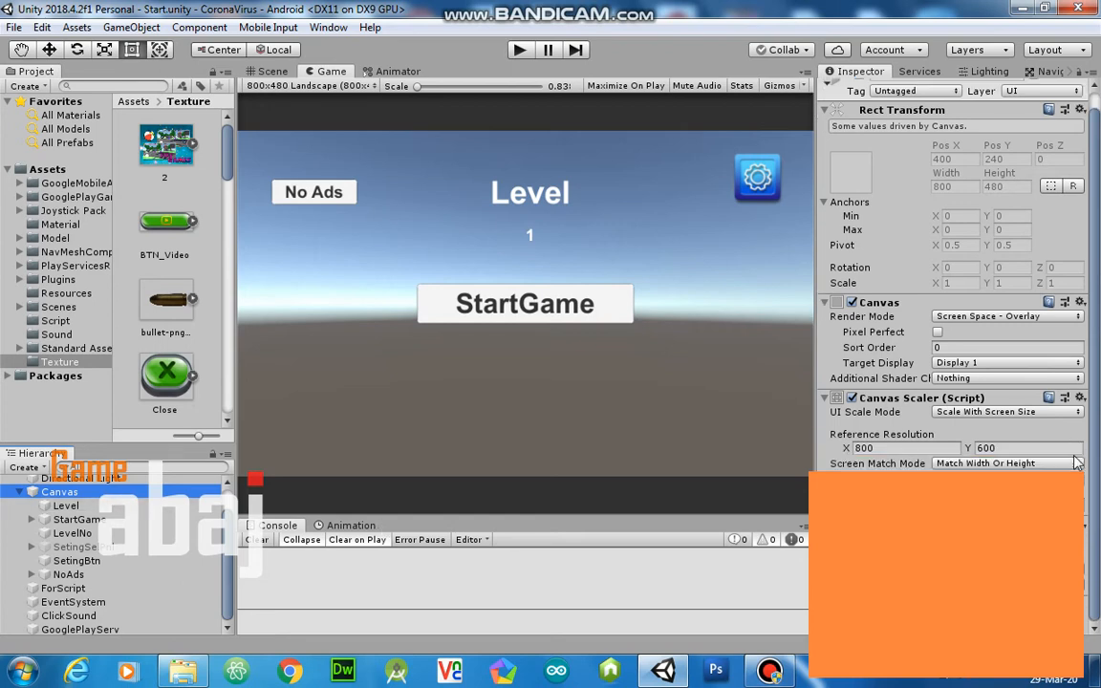
scroll(1075, 462, "up", 1)
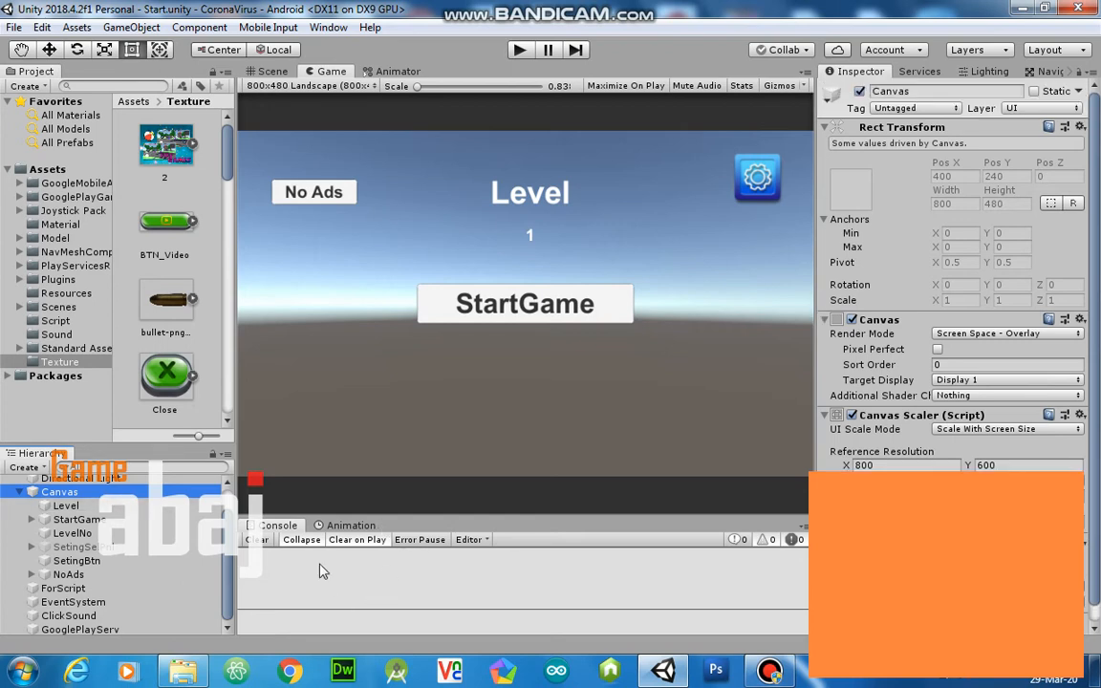
Step: Add a UI Panel to the Canvas and make it the Canvas's first child, above Level
right_click(65, 491)
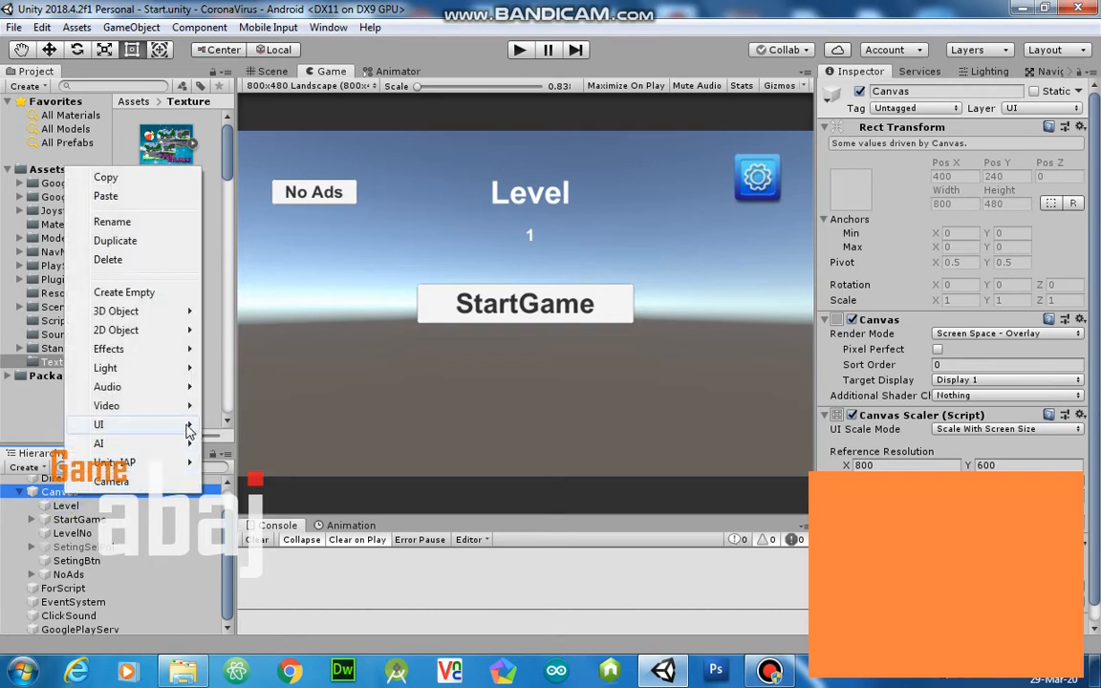
mouse_move(188, 432)
left_click(282, 385)
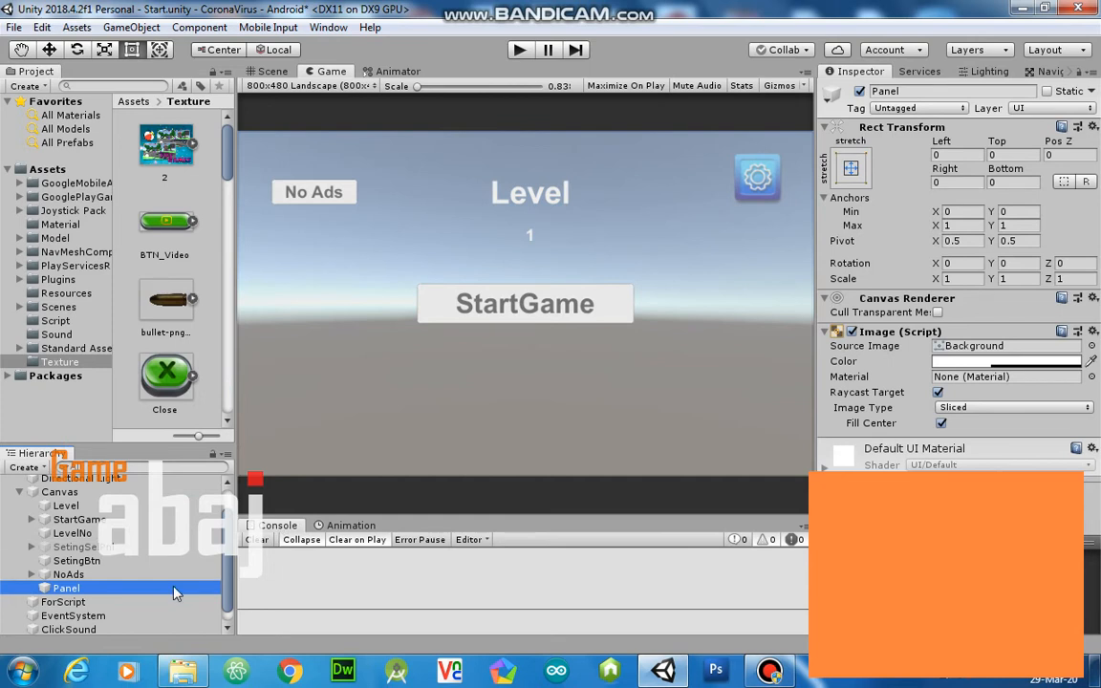
left_click_drag(174, 592, 129, 503)
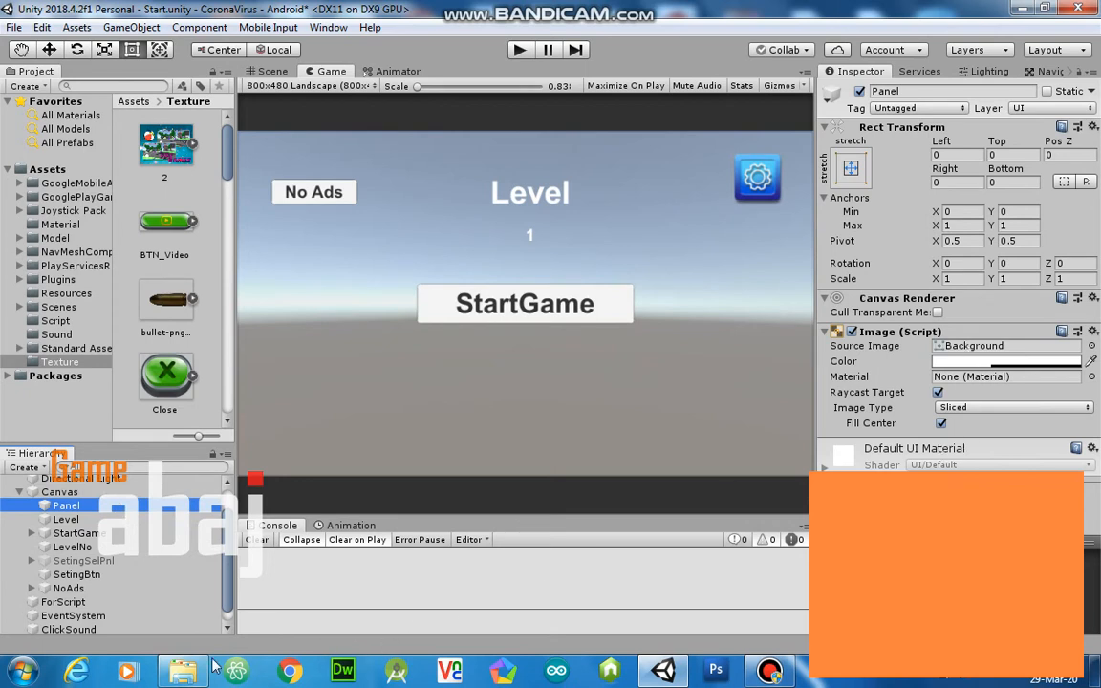
Step: Switch to the file explorer and open the inner Main_Screen folder inside CoronaViruse's ui folder under Unity_Assest
left_click(184, 670)
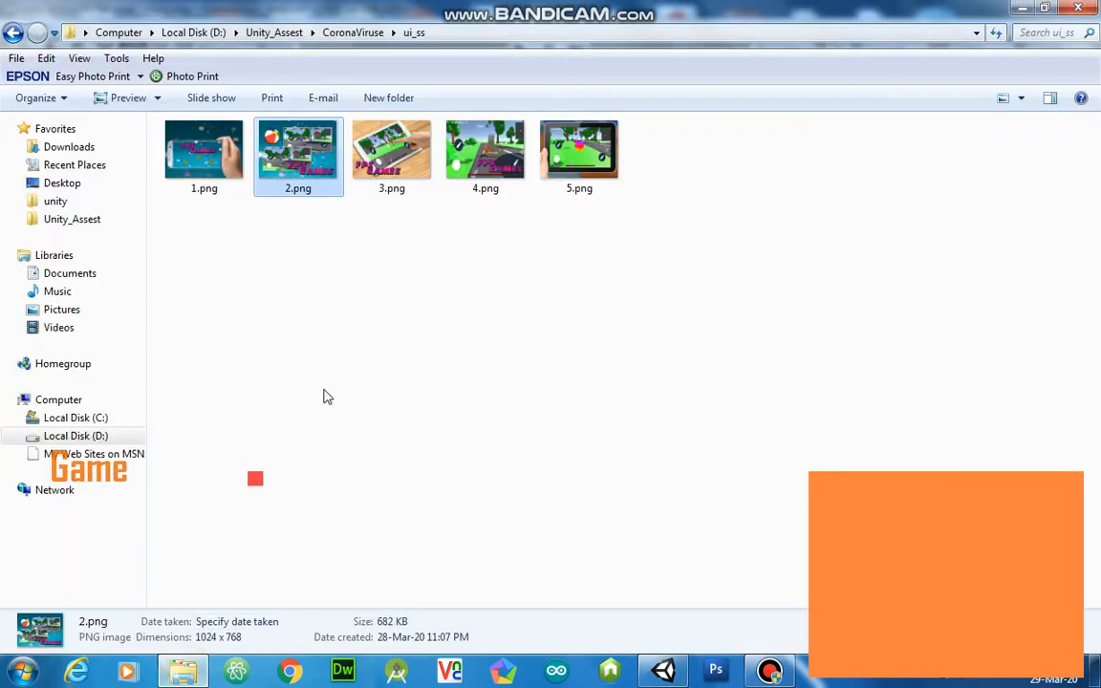
left_click(87, 221)
double_click(391, 187)
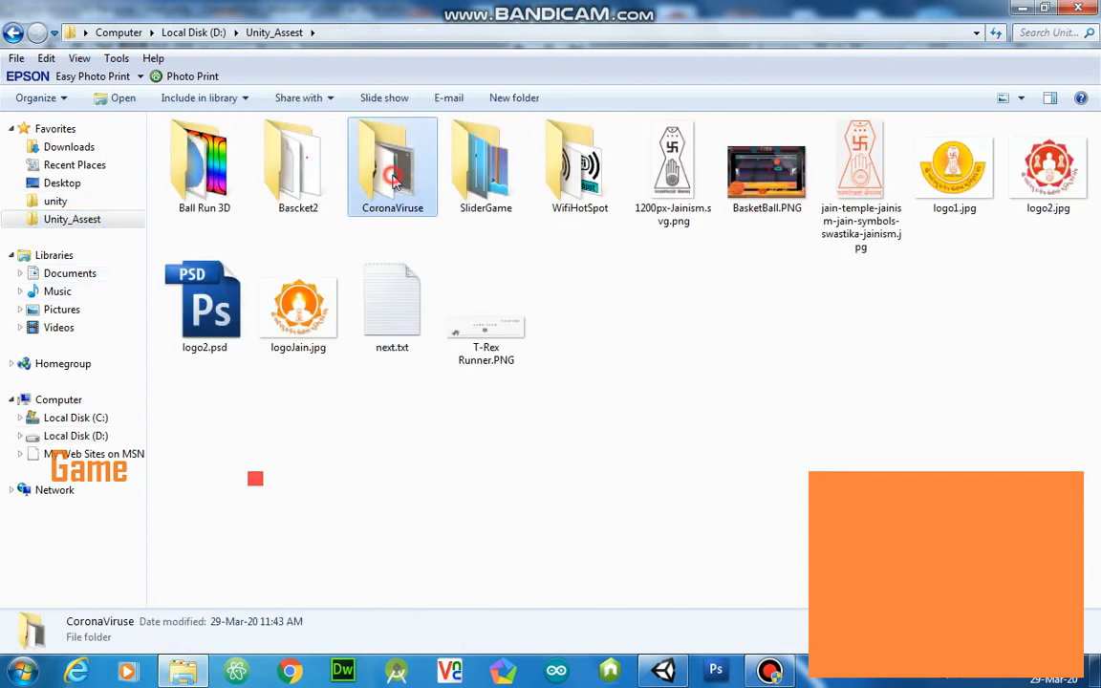
double_click(765, 170)
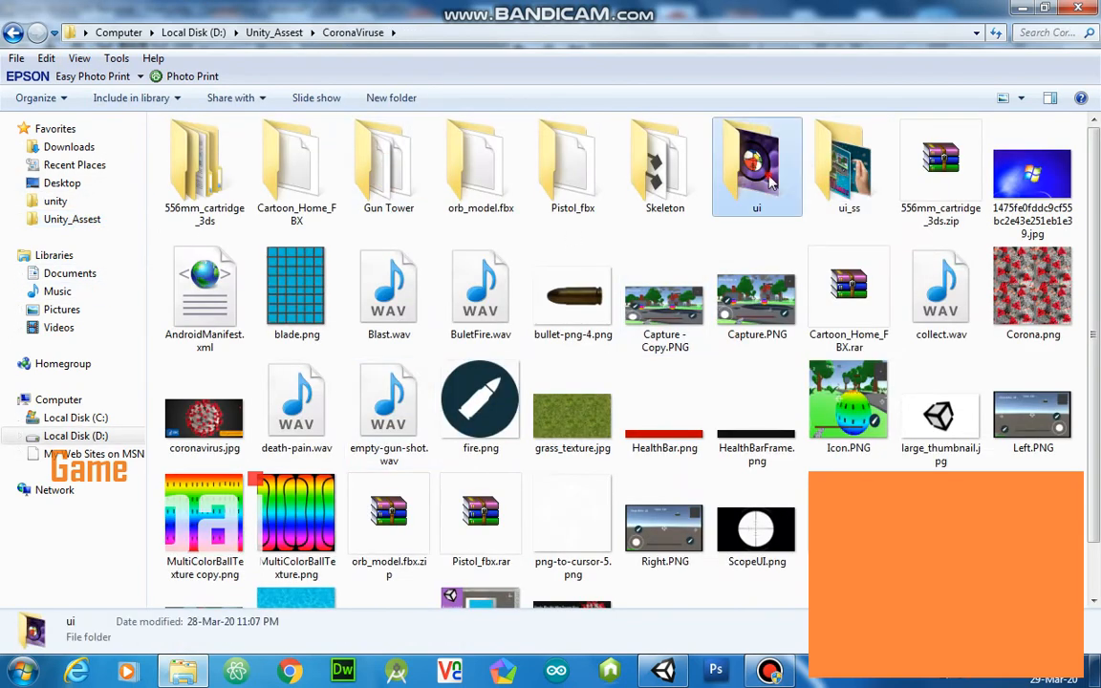
double_click(204, 165)
left_click(226, 172)
double_click(227, 172)
Step: View demo.png and bg.png, and import bg.png into the Unity project's Texture folder
left_click(196, 144)
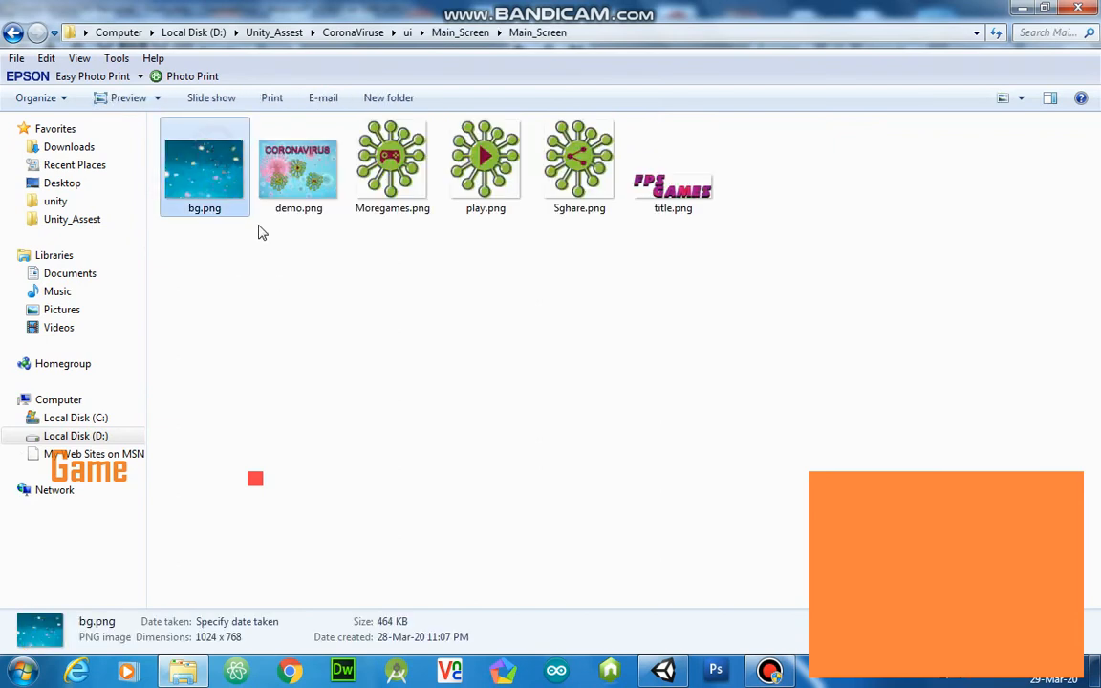
double_click(313, 200)
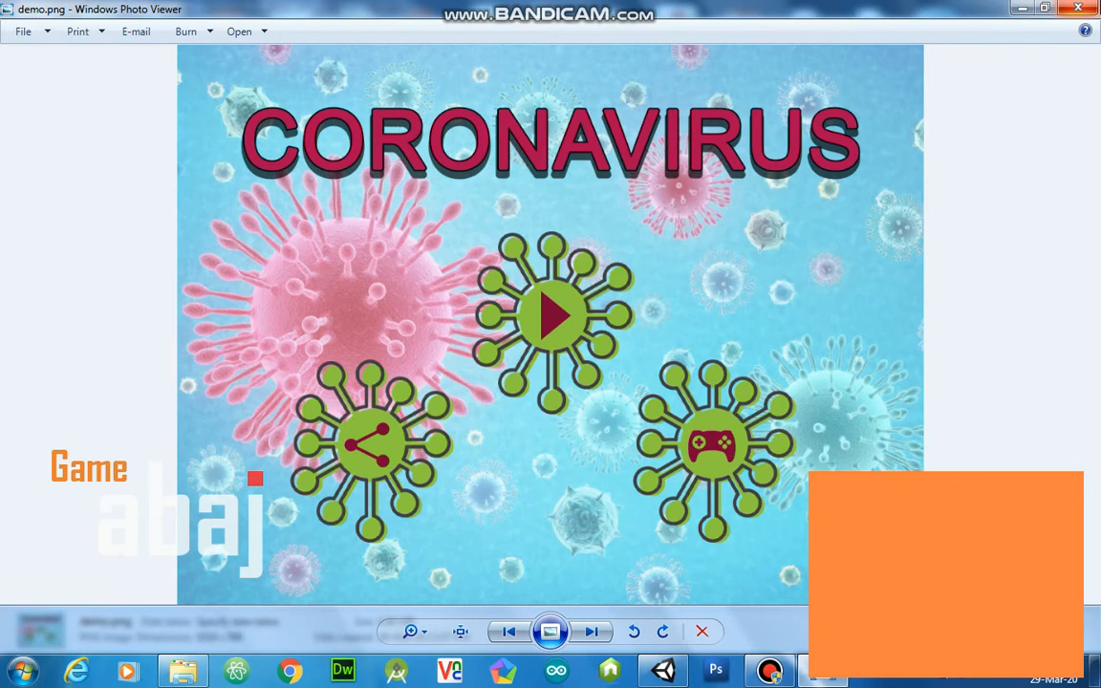
key("Escape")
double_click(218, 184)
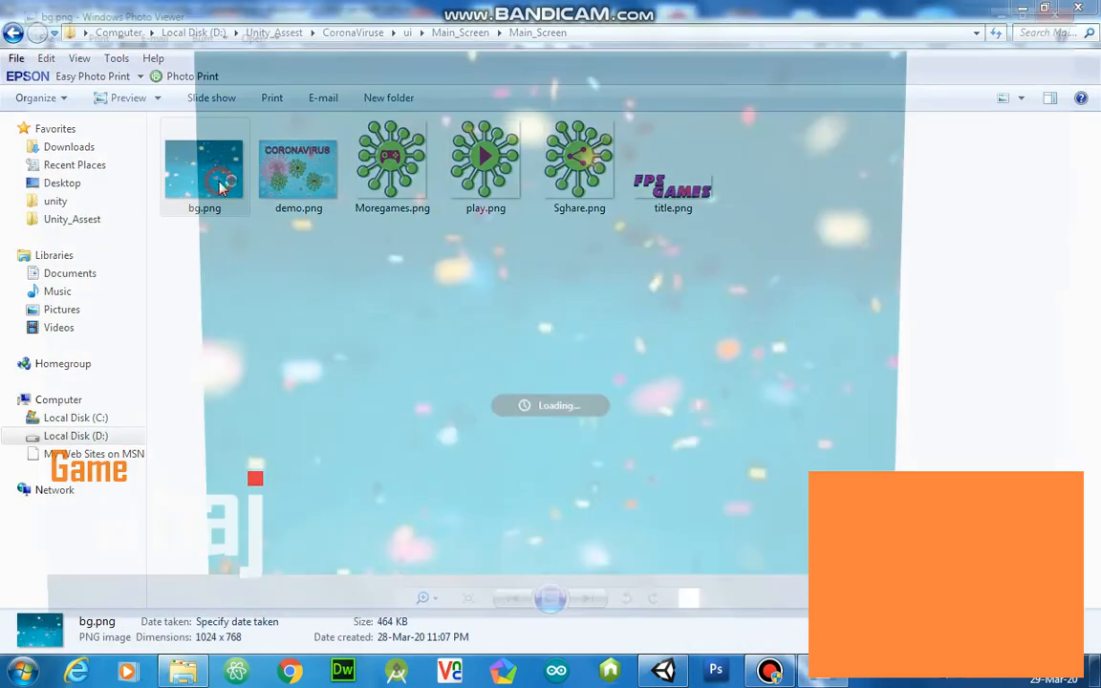
key("Escape")
left_click_drag(176, 144, 86, 362)
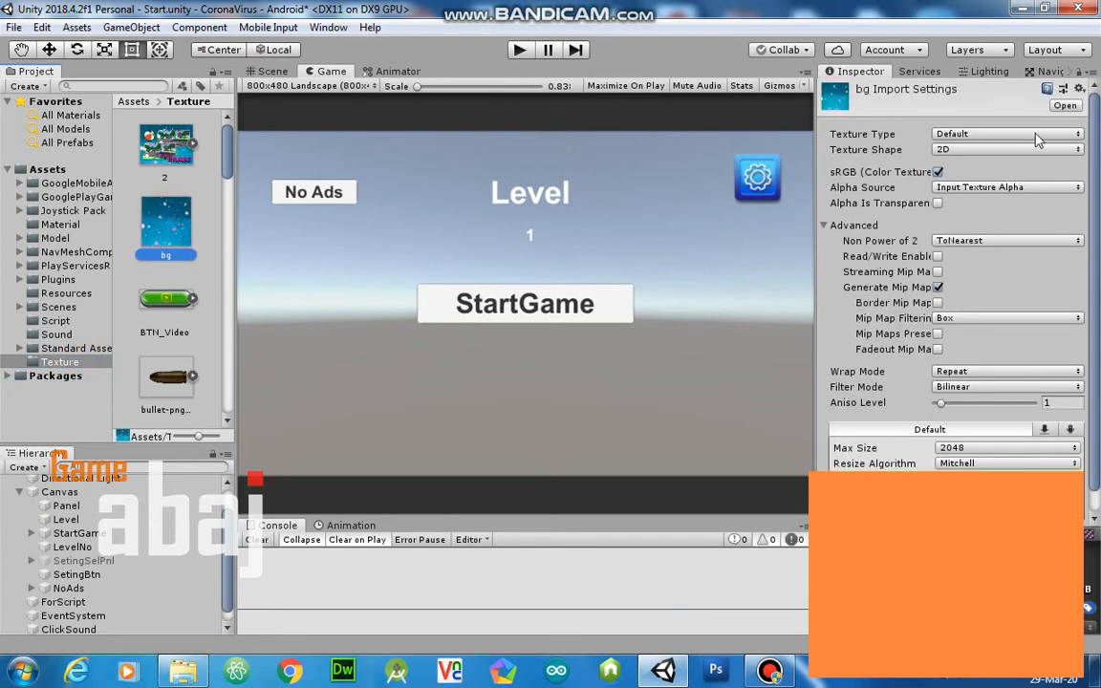
Step: Set the texture type of bg to Sprite (2D and UI), enable crunch compression and apply the import settings
left_click(1039, 133)
left_click(990, 211)
scroll(976, 222, "down", 1)
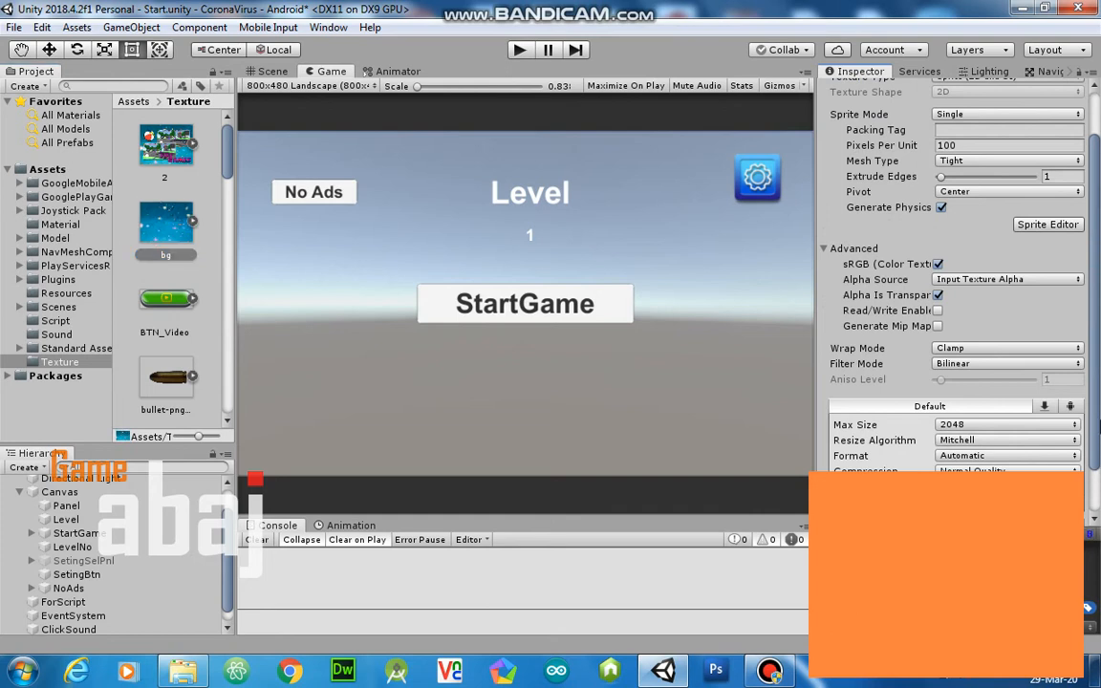
scroll(1085, 493, "down", 3)
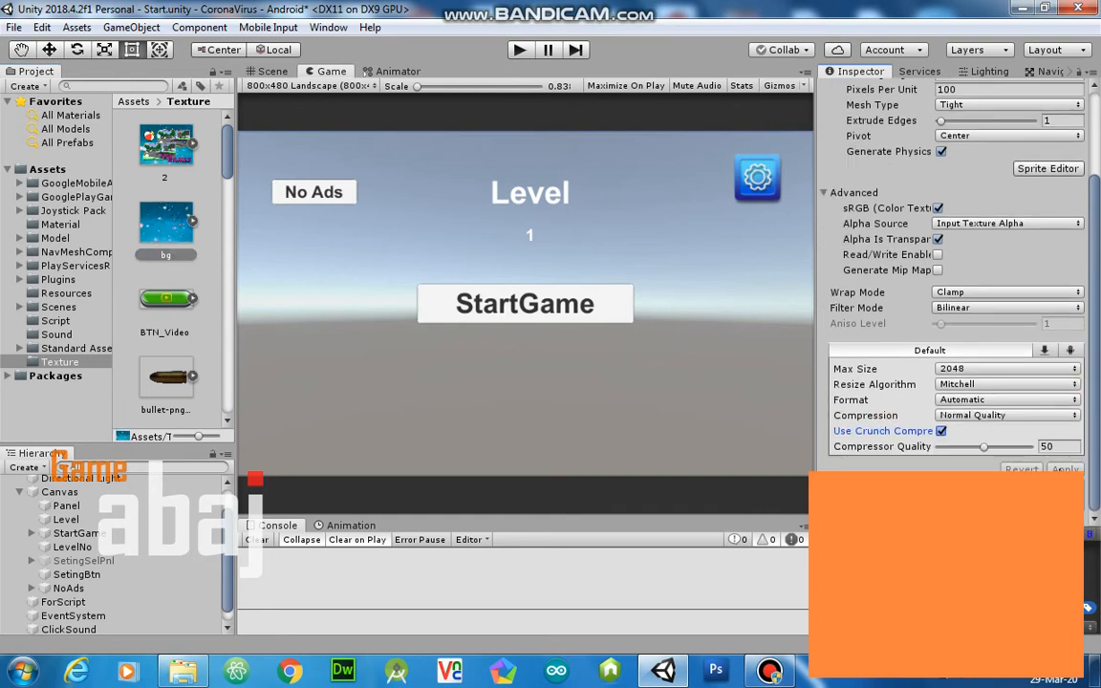
Step: Assign the bg sprite as the Panel's source image and make its image colour fully opaque
left_click(173, 226)
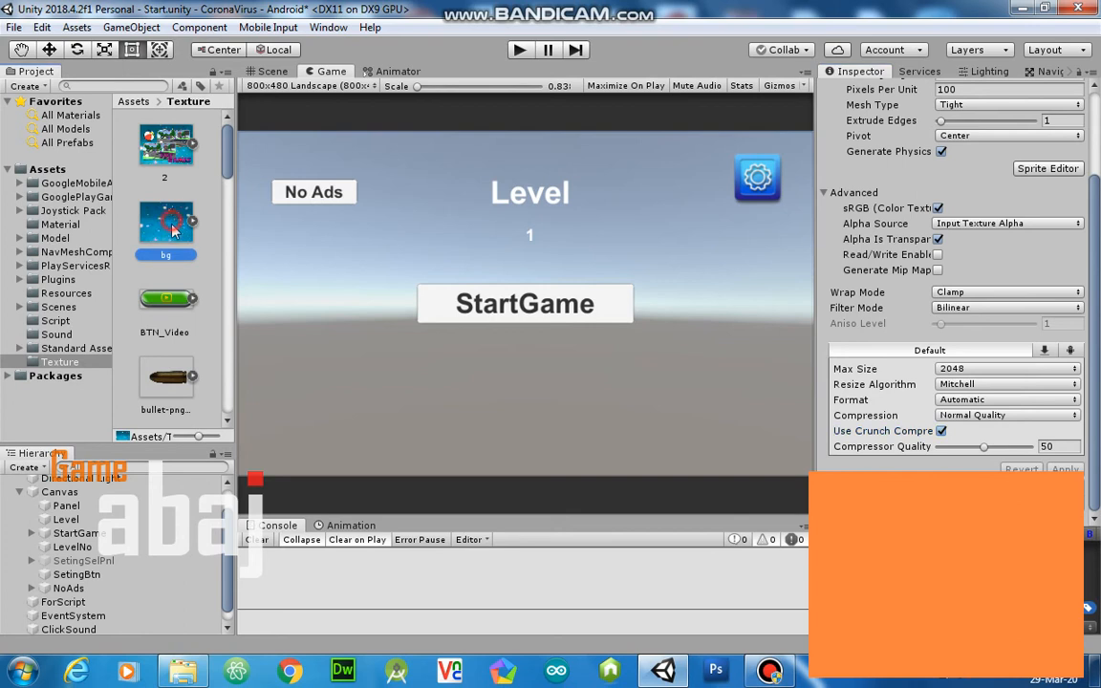
left_click(66, 505)
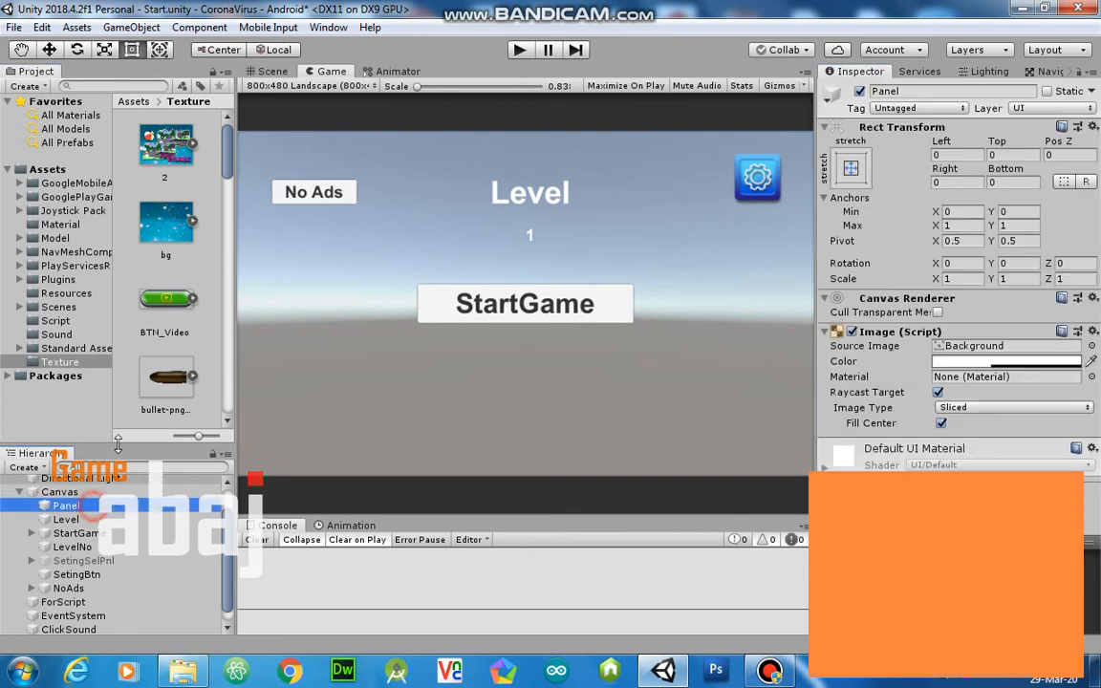
left_click_drag(153, 230, 994, 346)
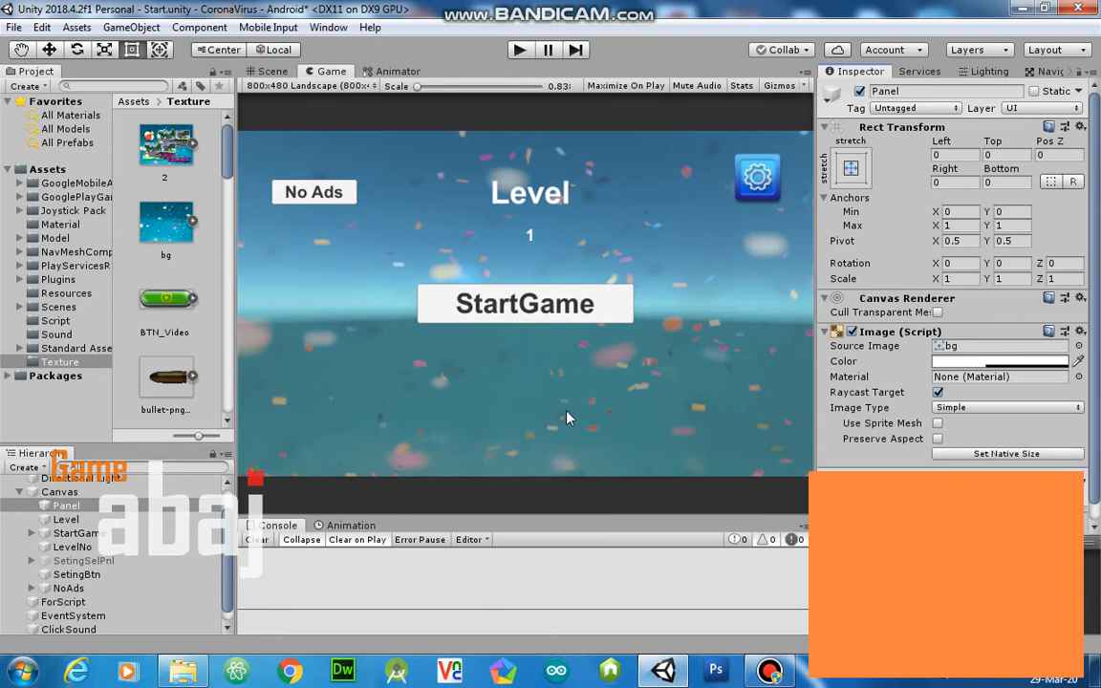
left_click(965, 361)
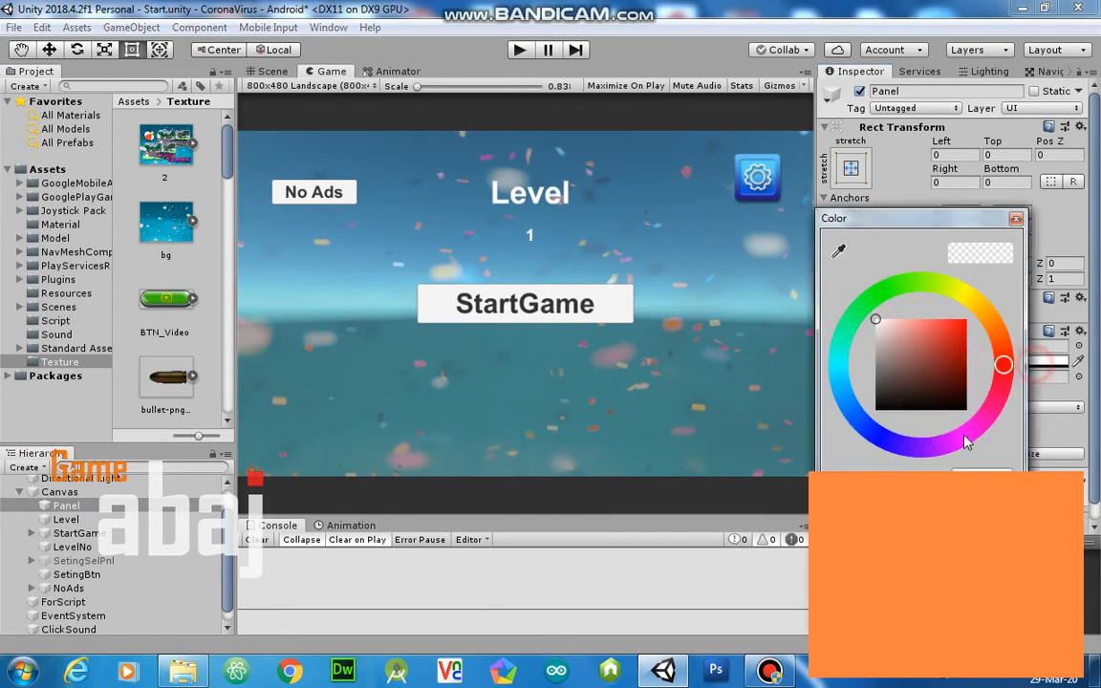
left_click_drag(890, 551, 971, 551)
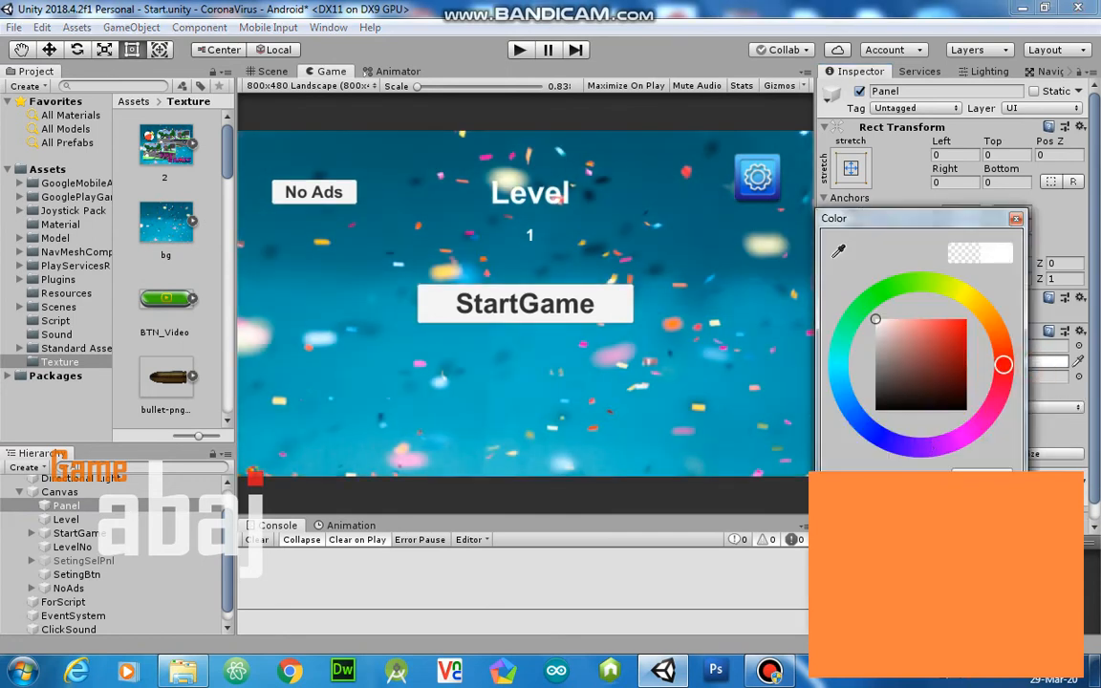
left_click(1016, 219)
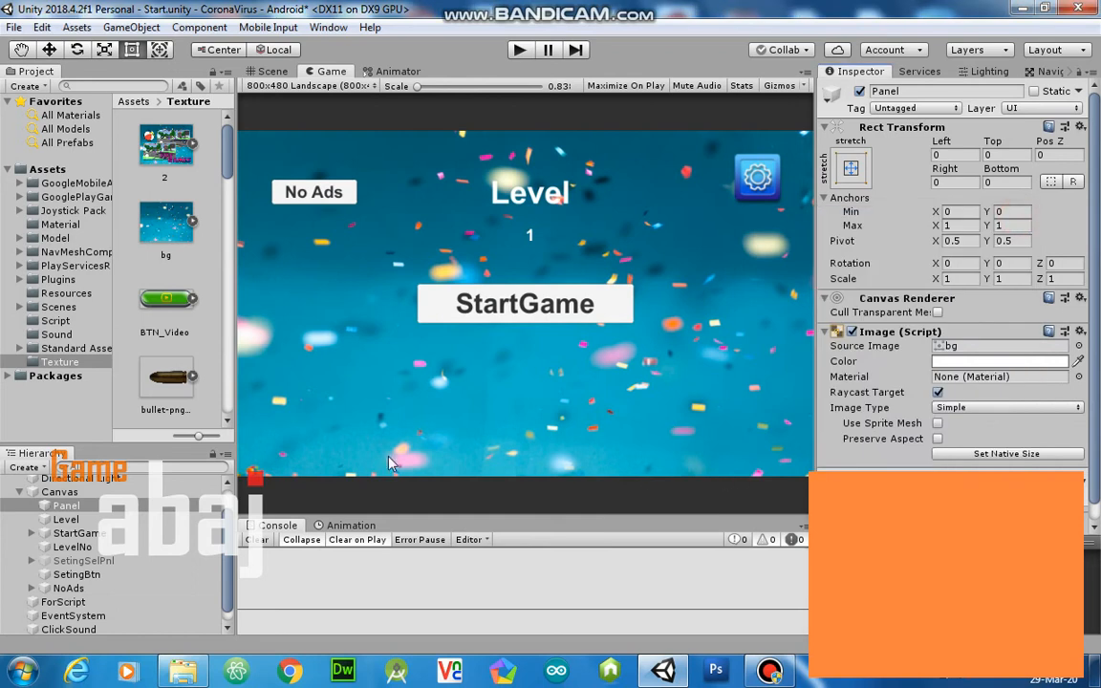
Step: Rename the Canvas's Panel object to BG
left_click(110, 507)
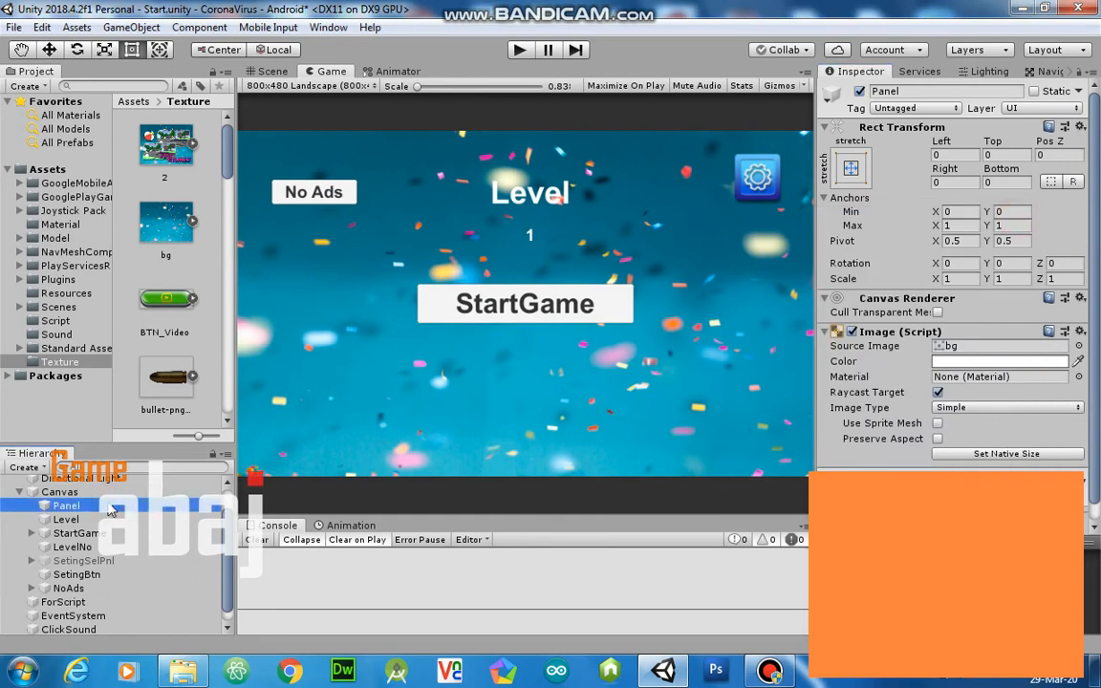
key("F2")
type("BG")
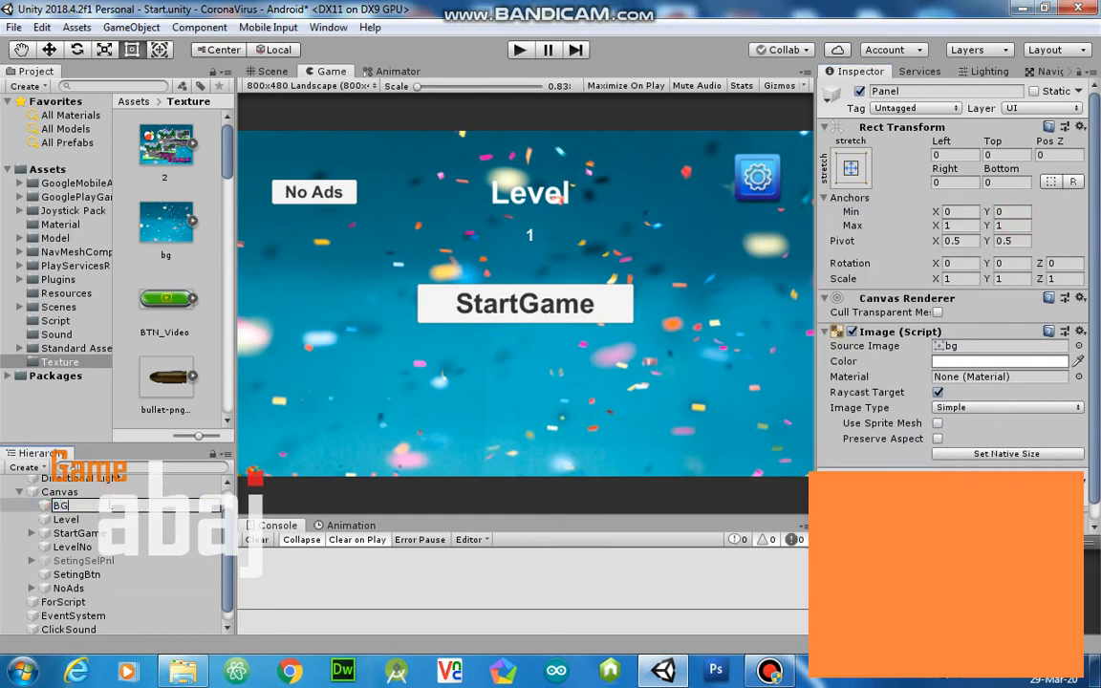
key("Return")
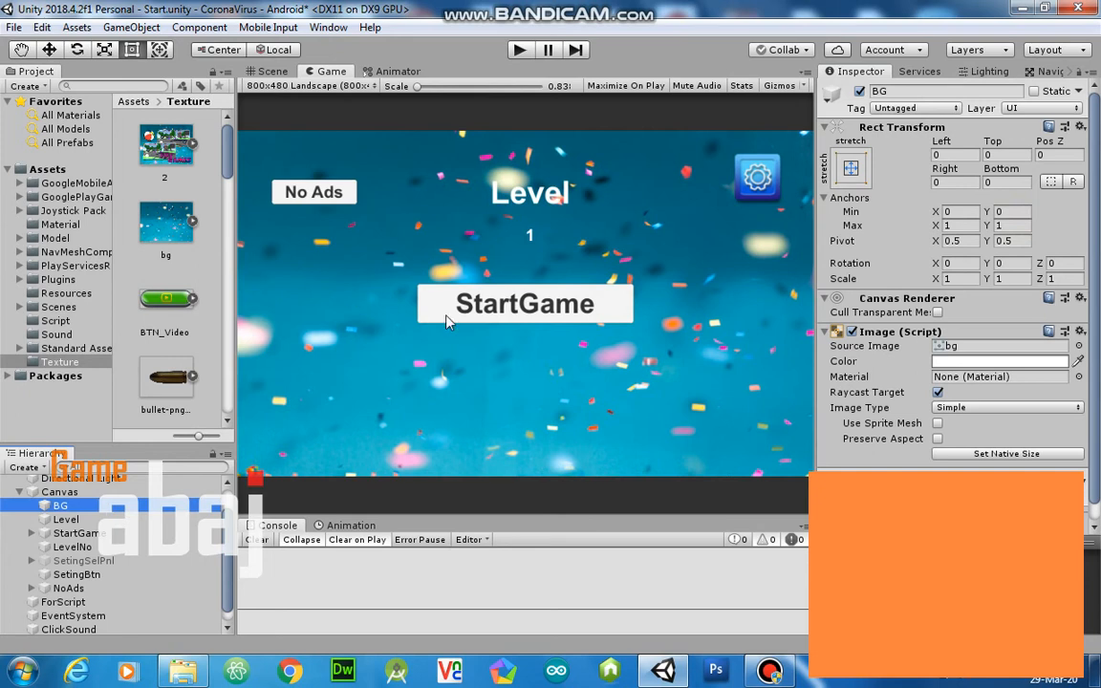
left_click(447, 311)
left_click(757, 179)
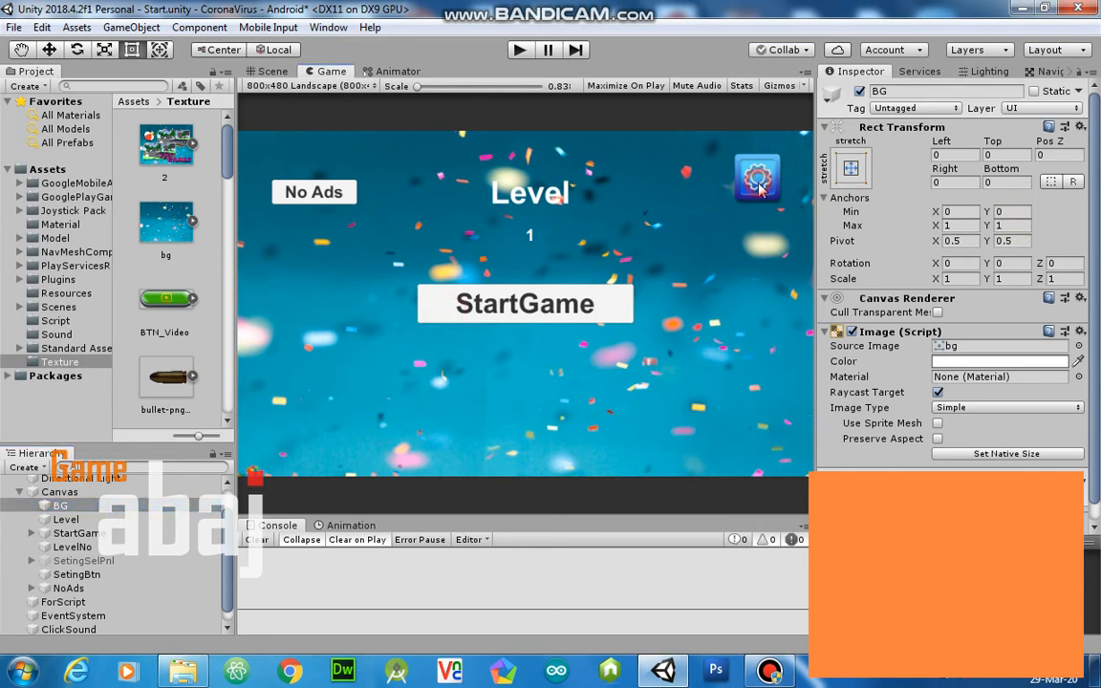
left_click(328, 189)
left_click(330, 191)
left_click(268, 541)
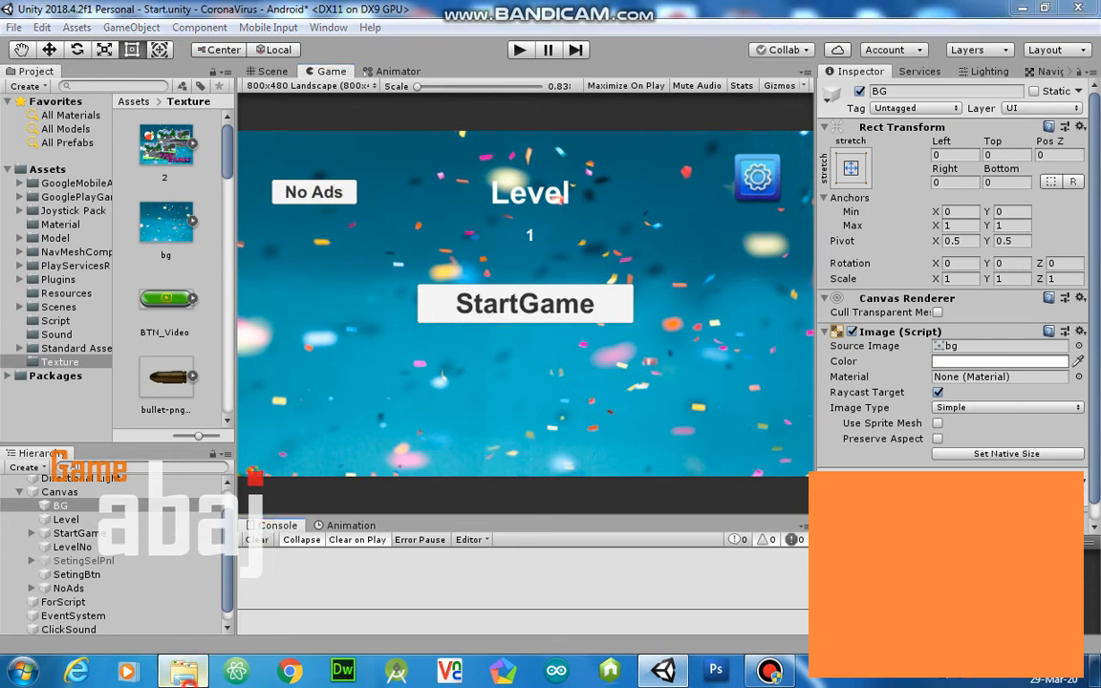
Step: Switch to the file explorer and import Moregames.png, play.png and Sghare.png into the Unity project's Texture folder
key("alt+Tab")
left_click_drag(594, 275, 420, 191)
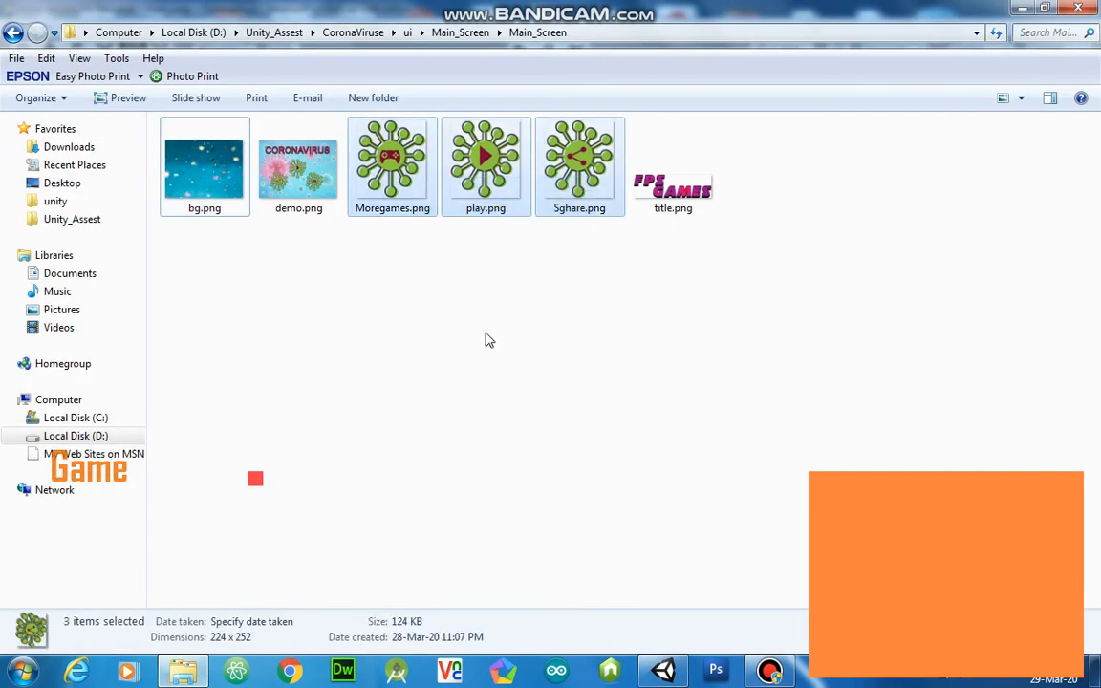
left_click_drag(520, 172, 90, 364)
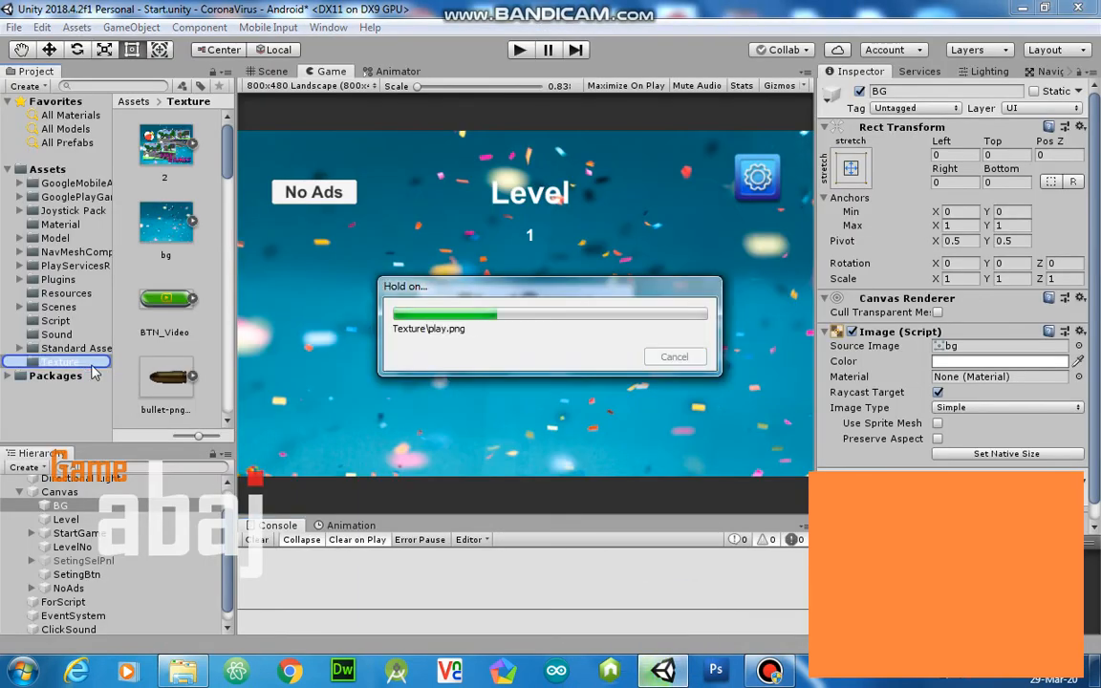
left_click(751, 675)
left_click(751, 675)
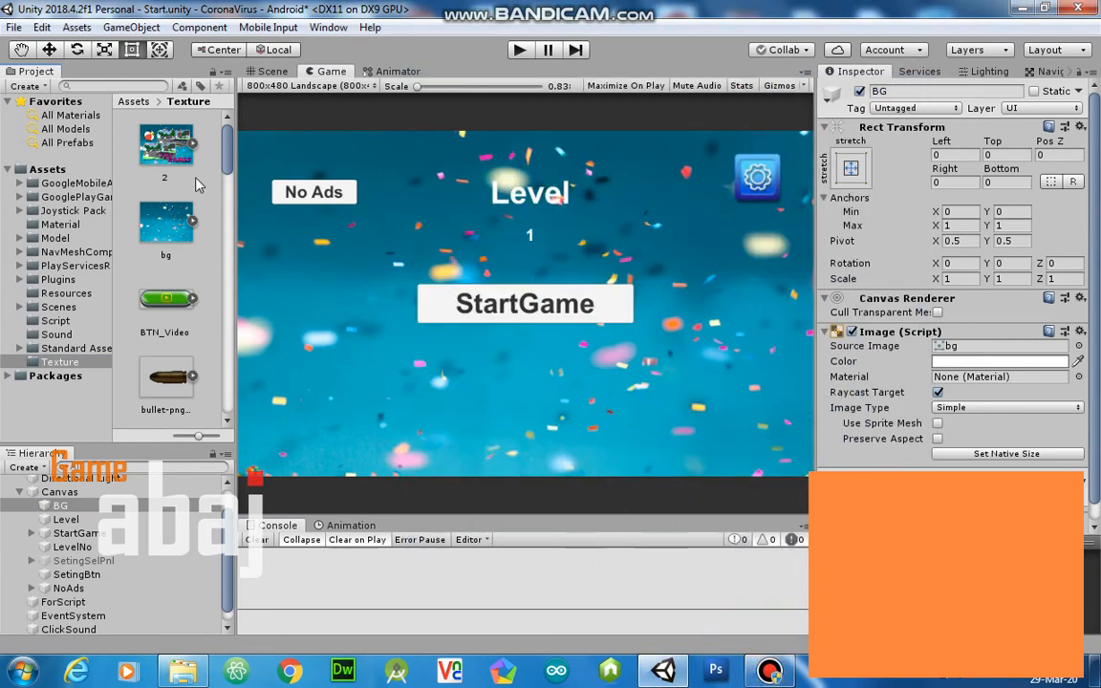
Step: Try to assign the play texture as the StartGame button's source image
mouse_move(227, 158)
left_mouse_down()
mouse_move(243, 245)
mouse_move(229, 320)
mouse_move(239, 378)
mouse_move(248, 323)
mouse_move(224, 280)
mouse_move(244, 326)
left_mouse_up()
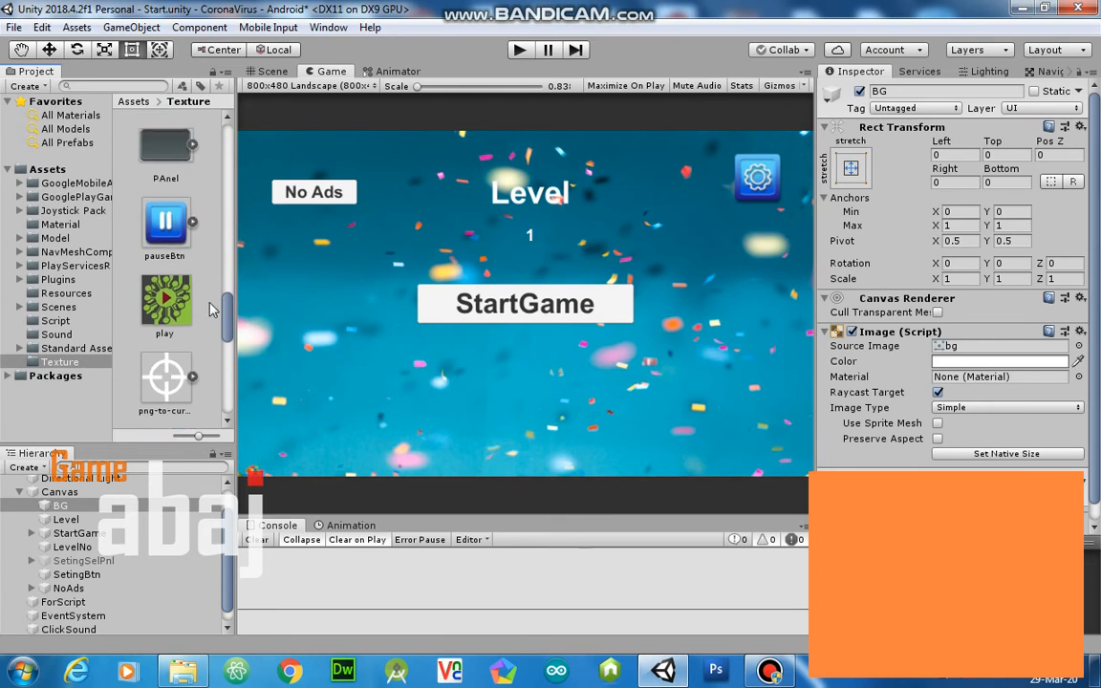
left_click(169, 310)
left_click(457, 319)
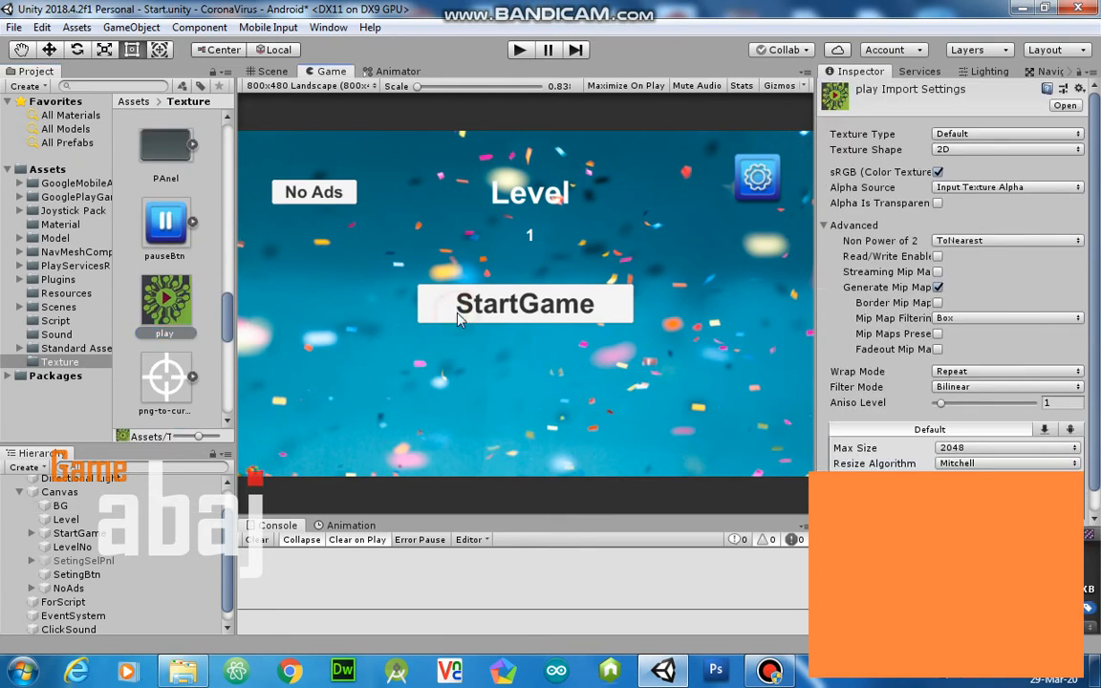
left_click(127, 533)
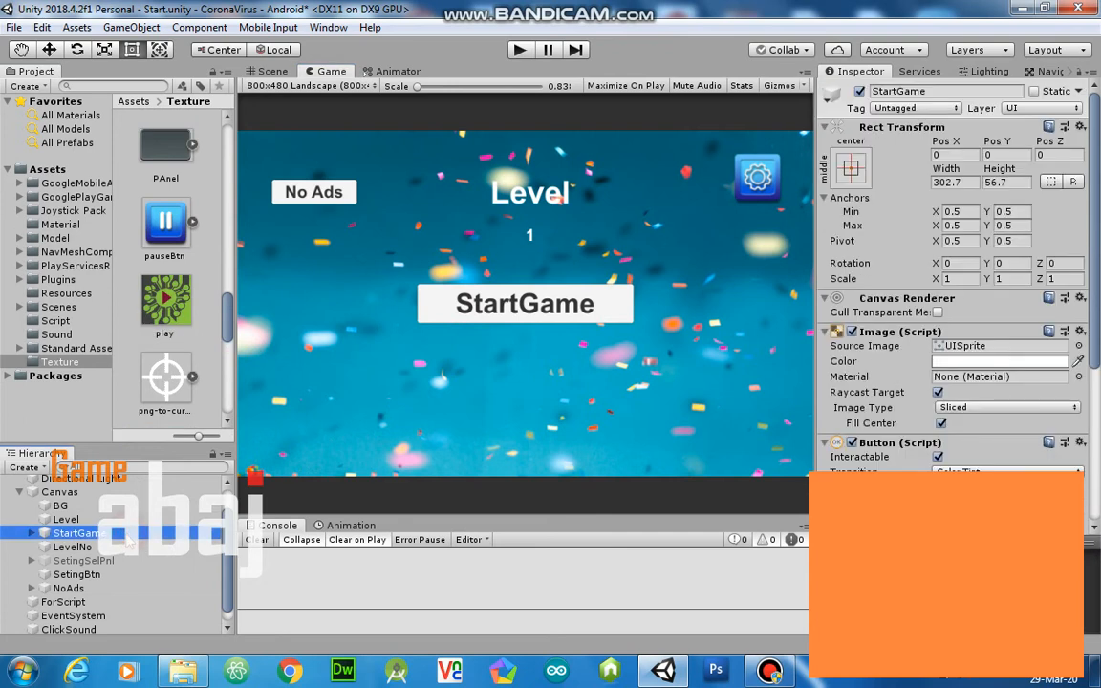
left_click(275, 73)
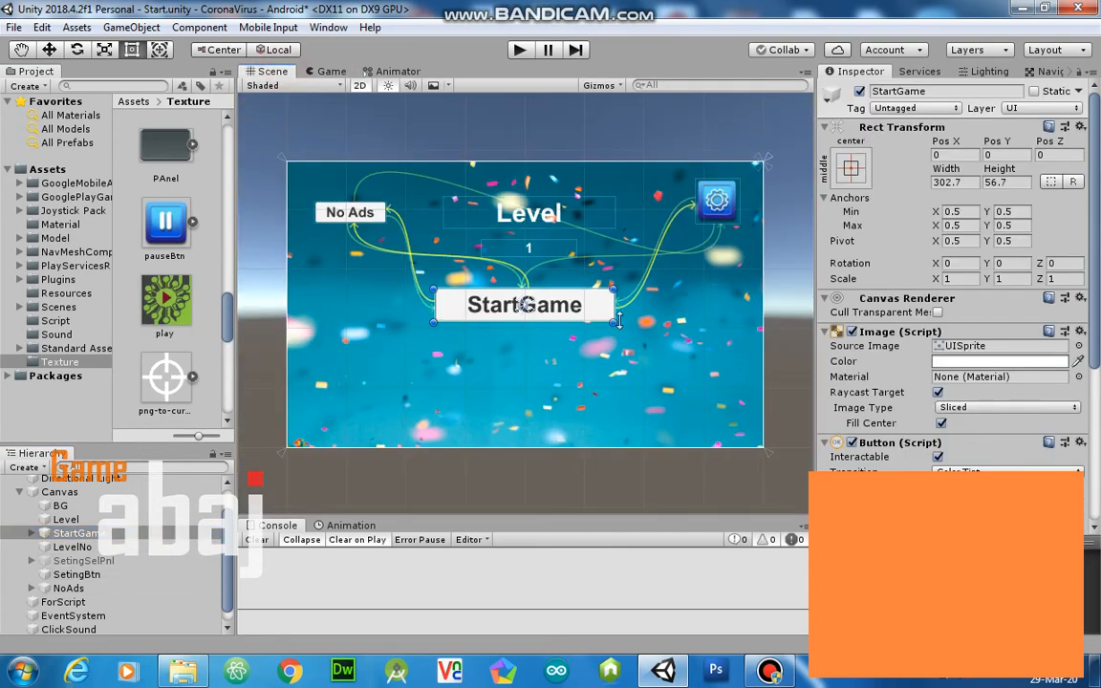
left_click_drag(186, 285, 932, 343)
Step: Set the play, Sghare and Moregames textures to Sprite (2D and UI) with crunch compression and apply the import settings
left_click(164, 298)
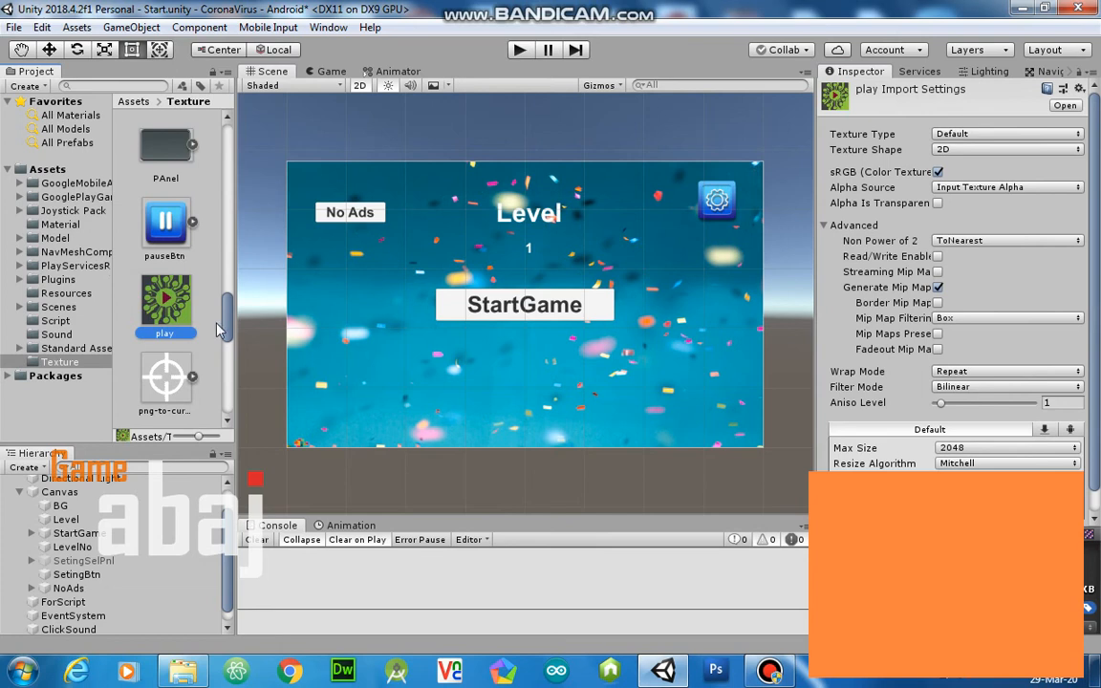
scroll(227, 346, "down", 5)
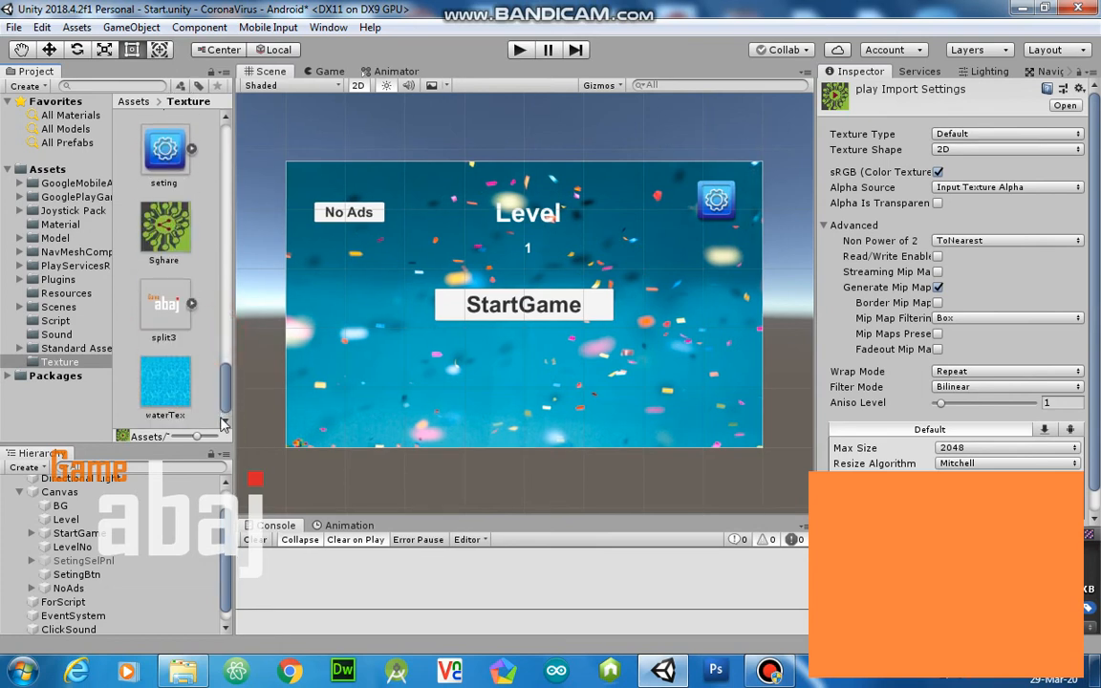
left_click(166, 226, "ctrl")
left_click_drag(227, 399, 237, 273)
left_click(165, 330, "ctrl")
left_click(984, 135)
left_click(972, 214)
left_click_drag(1096, 230, 1098, 285)
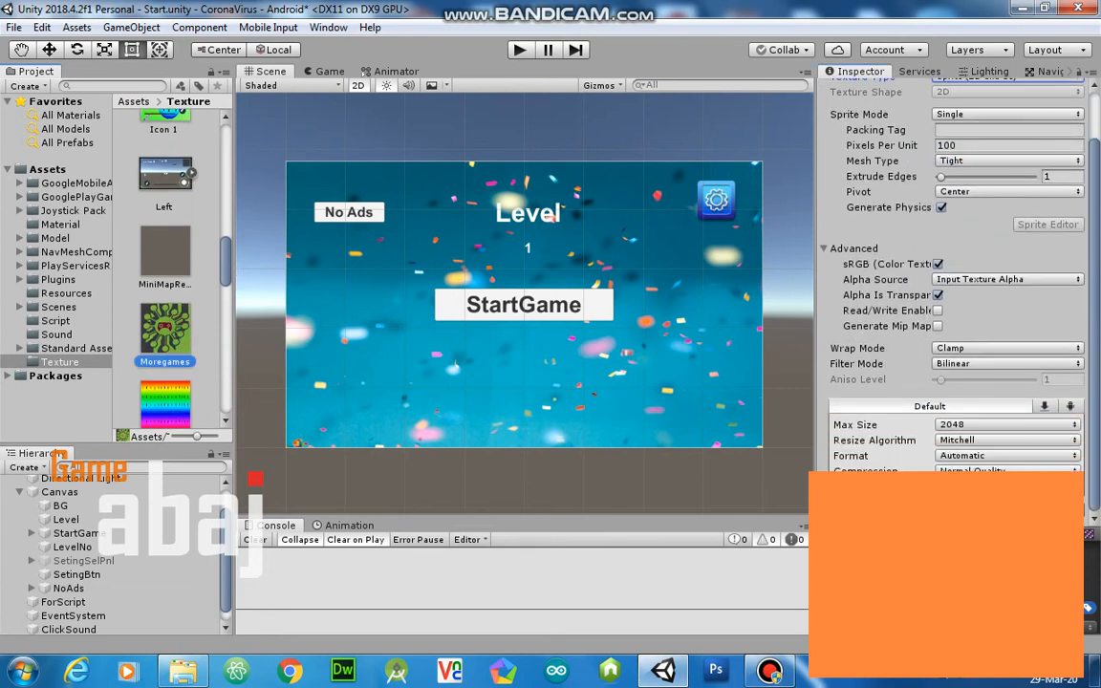
left_click_drag(1097, 380, 1099, 393)
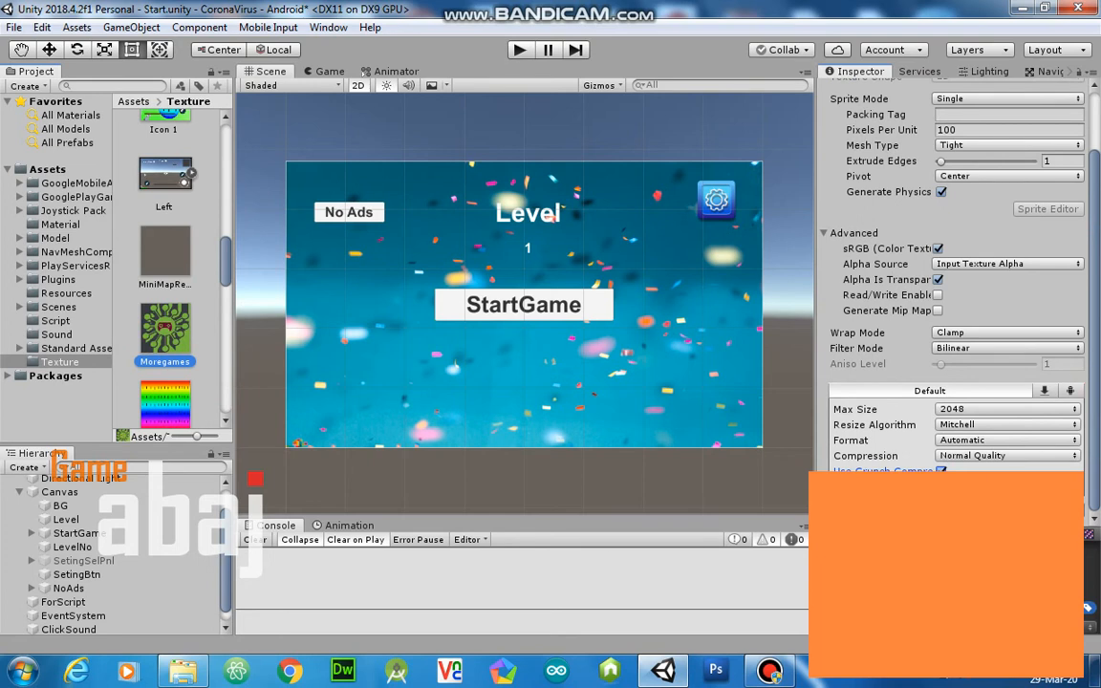
left_click(1063, 501)
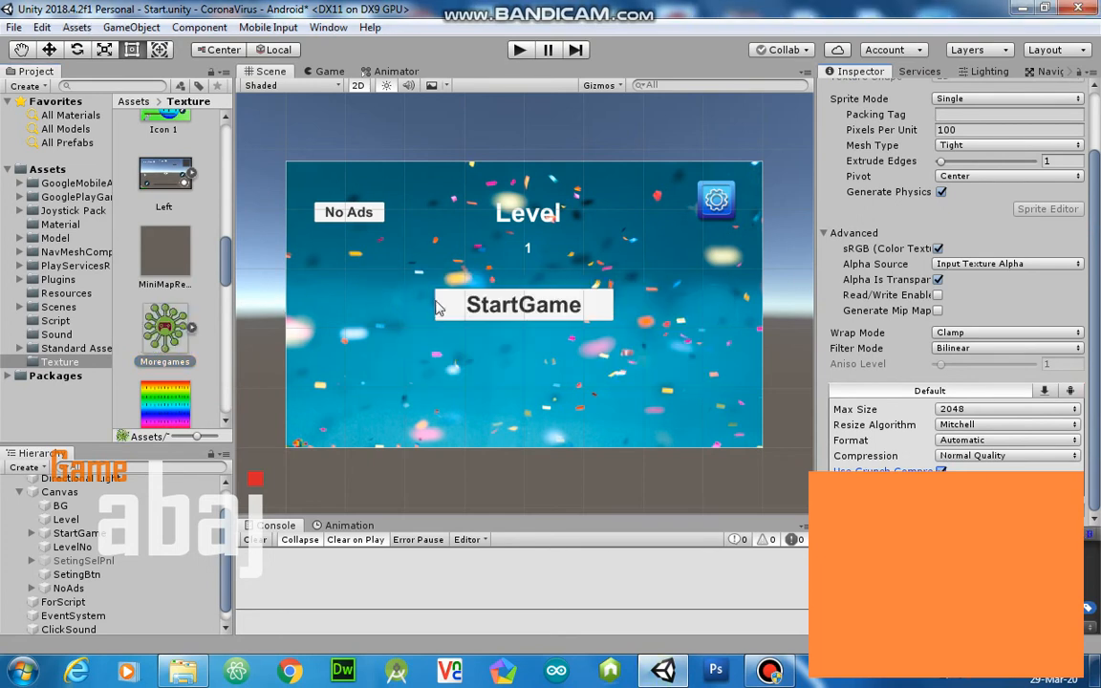
Step: Assign the play sprite as the StartGame button's source image and set the button to its native size
left_click(440, 306)
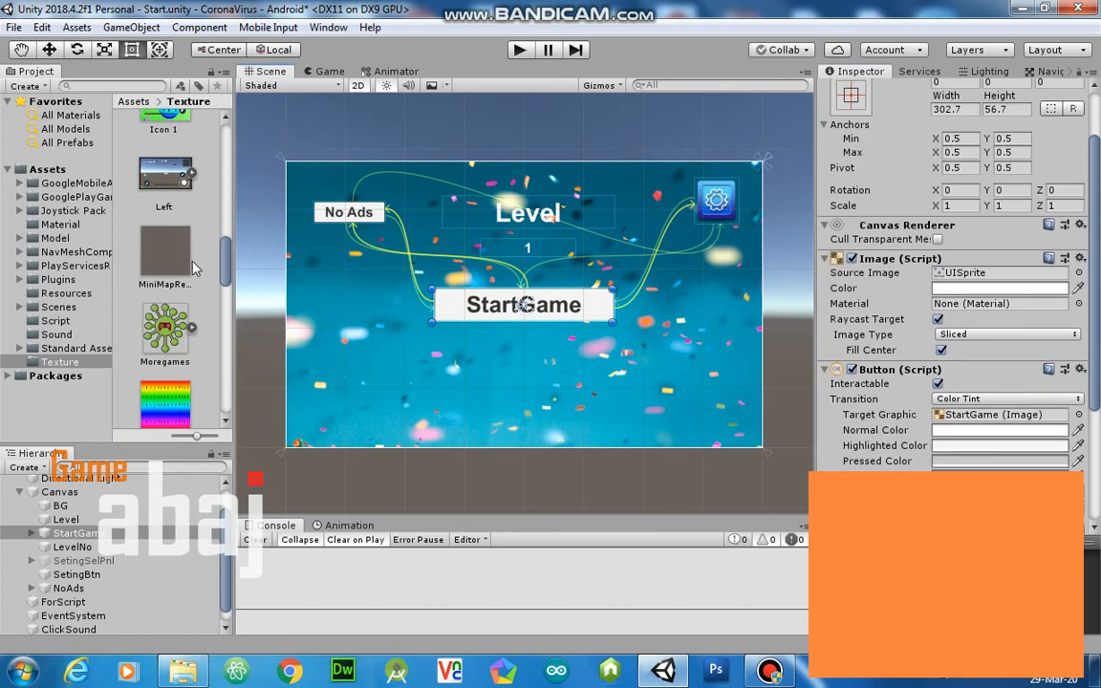
left_click_drag(224, 265, 223, 349)
left_click_drag(887, 337, 965, 273)
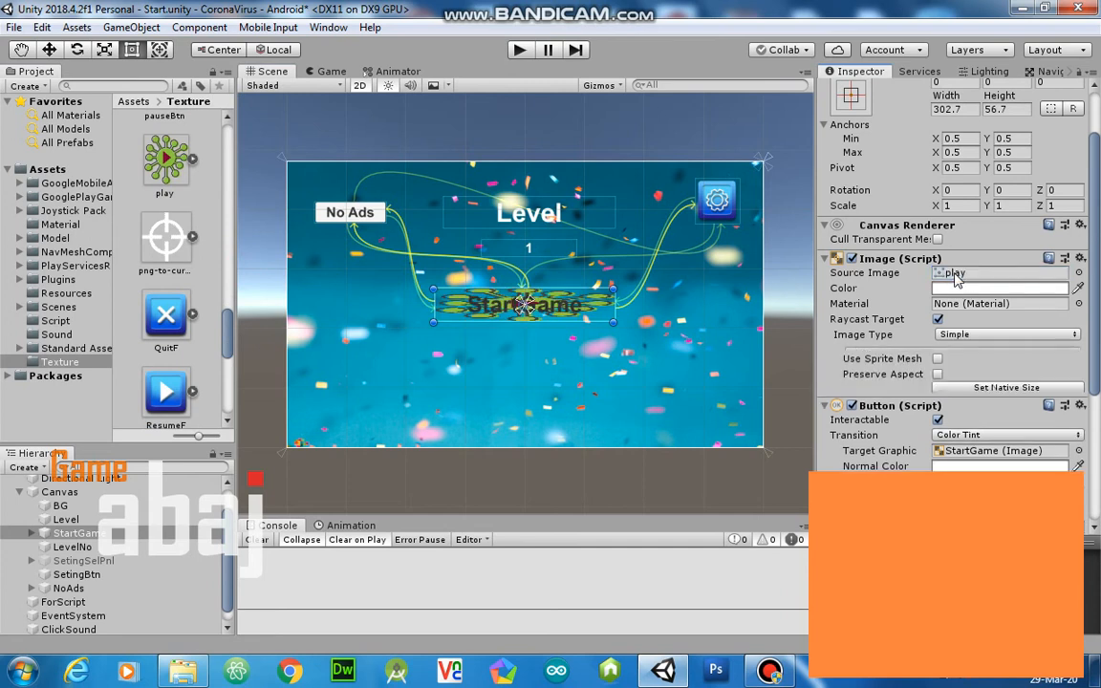
left_click(1028, 382)
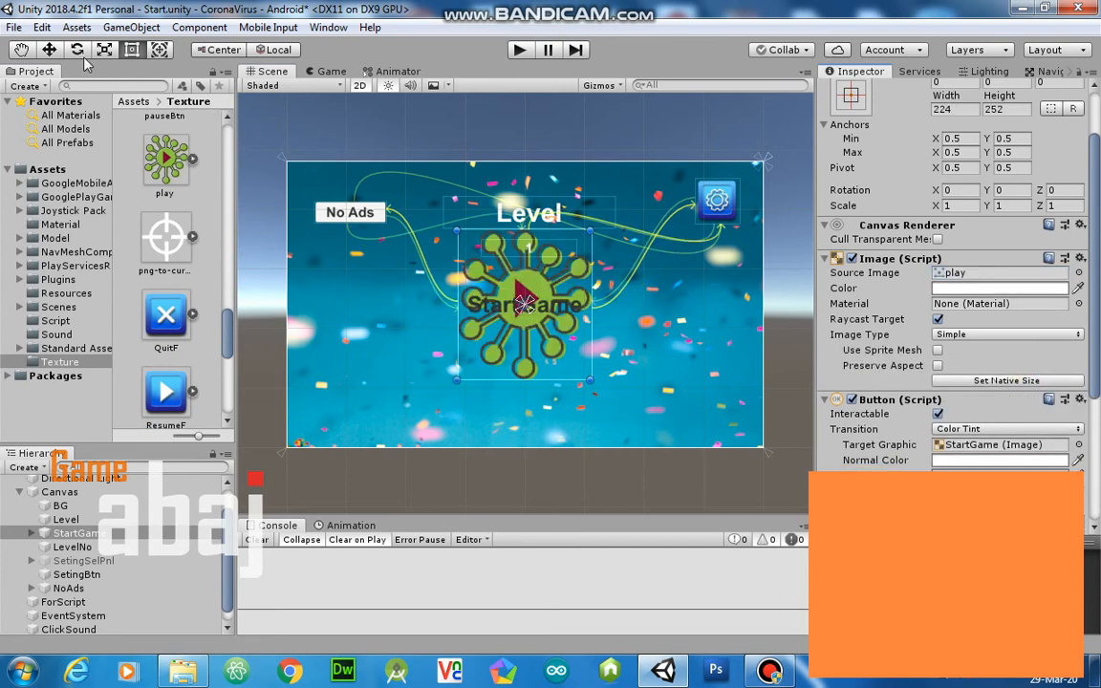
Step: Move the StartGame button down to about X -4, Y -93 and delete its Text child
left_click(49, 49)
left_click_drag(526, 265, 525, 312)
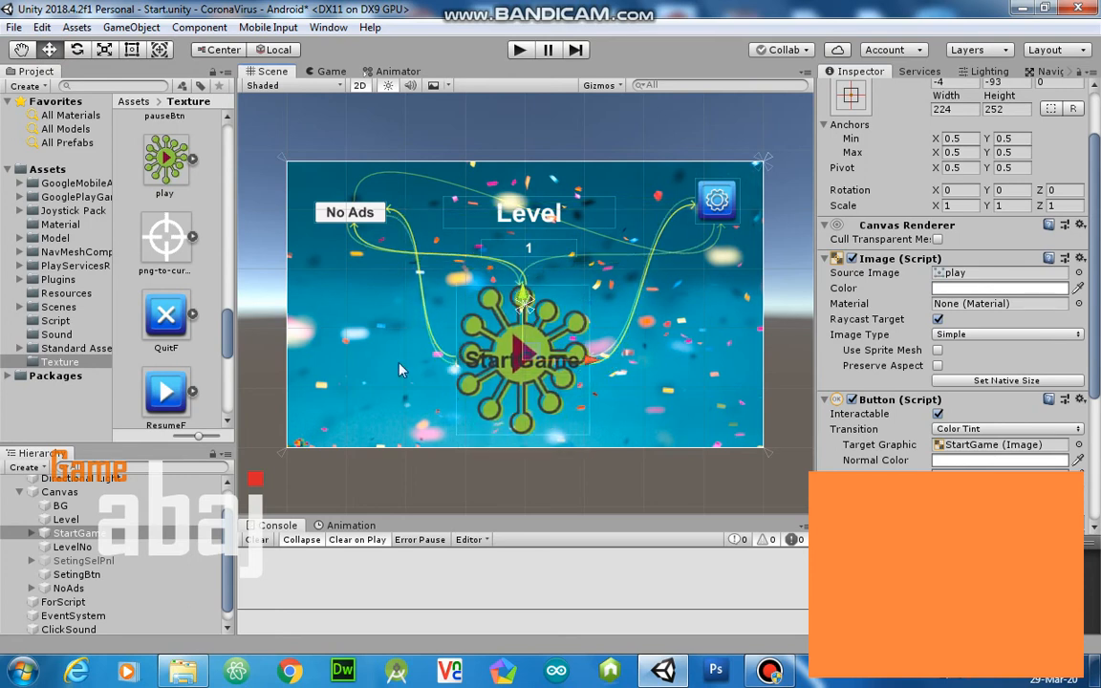
left_click(31, 533)
left_click(68, 547)
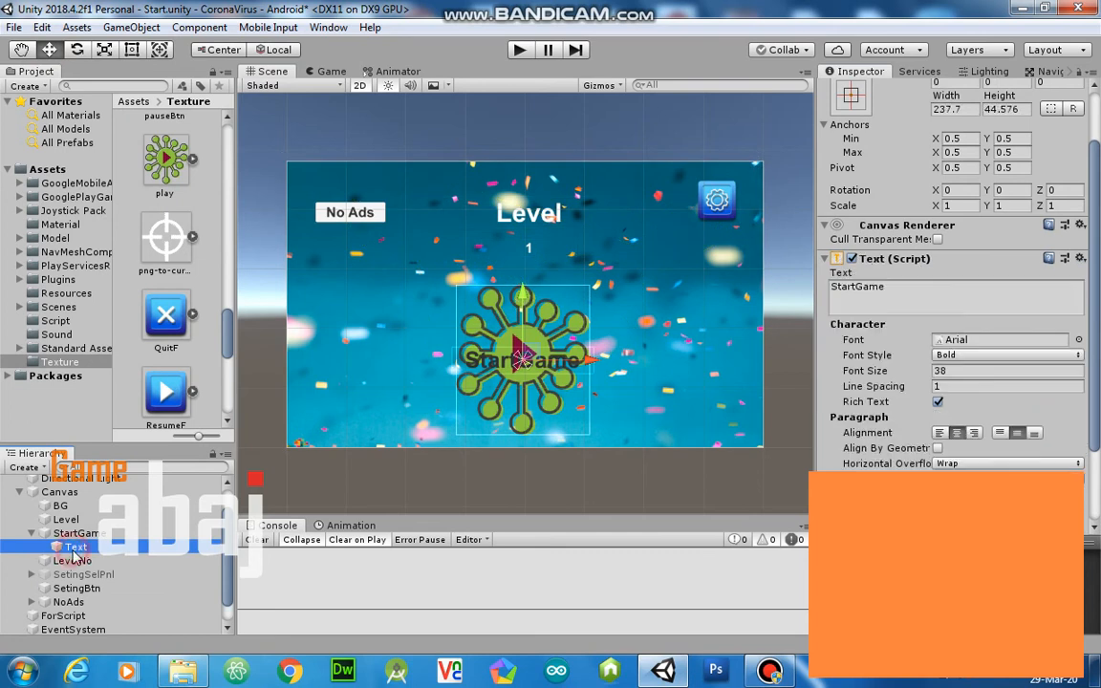
key("Delete")
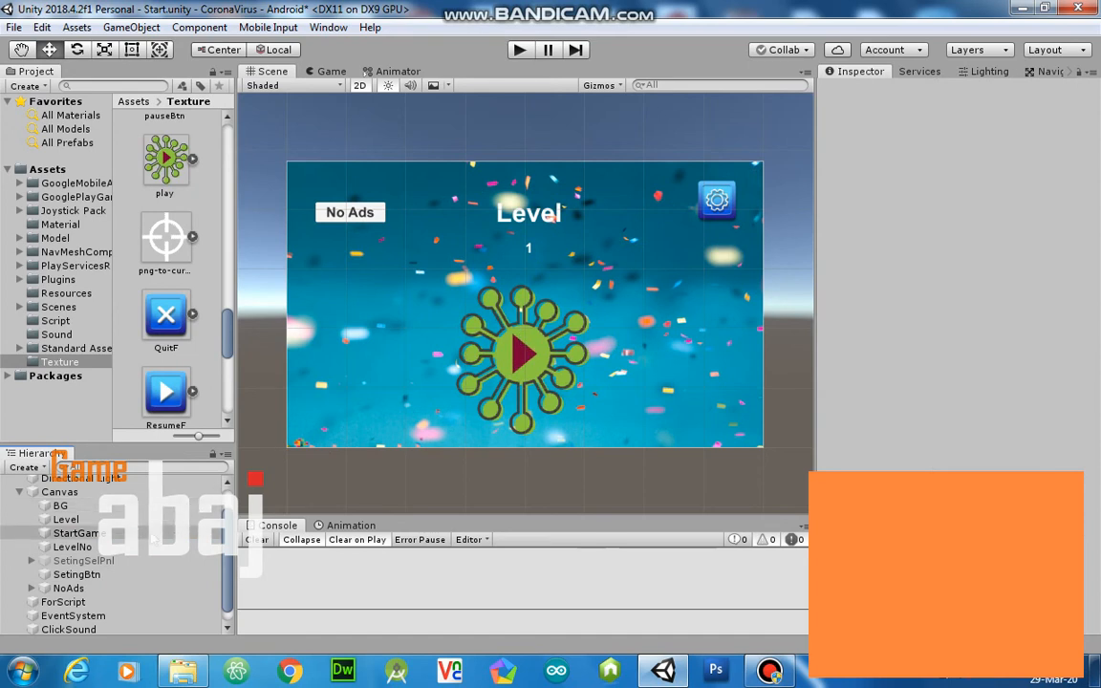
Step: Assign the Moregames sprite to SetingBtn at native size and move the button to about X -129, Y -138
left_click(76, 575)
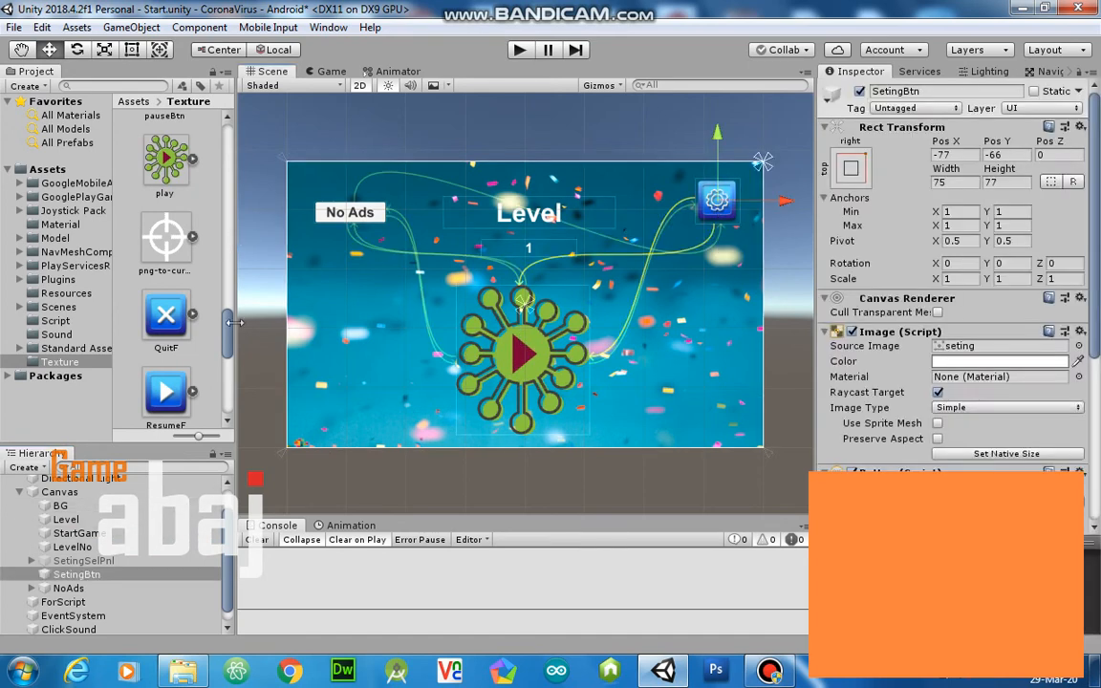
mouse_move(229, 336)
left_mouse_down()
mouse_move(240, 165)
mouse_move(222, 282)
left_mouse_up()
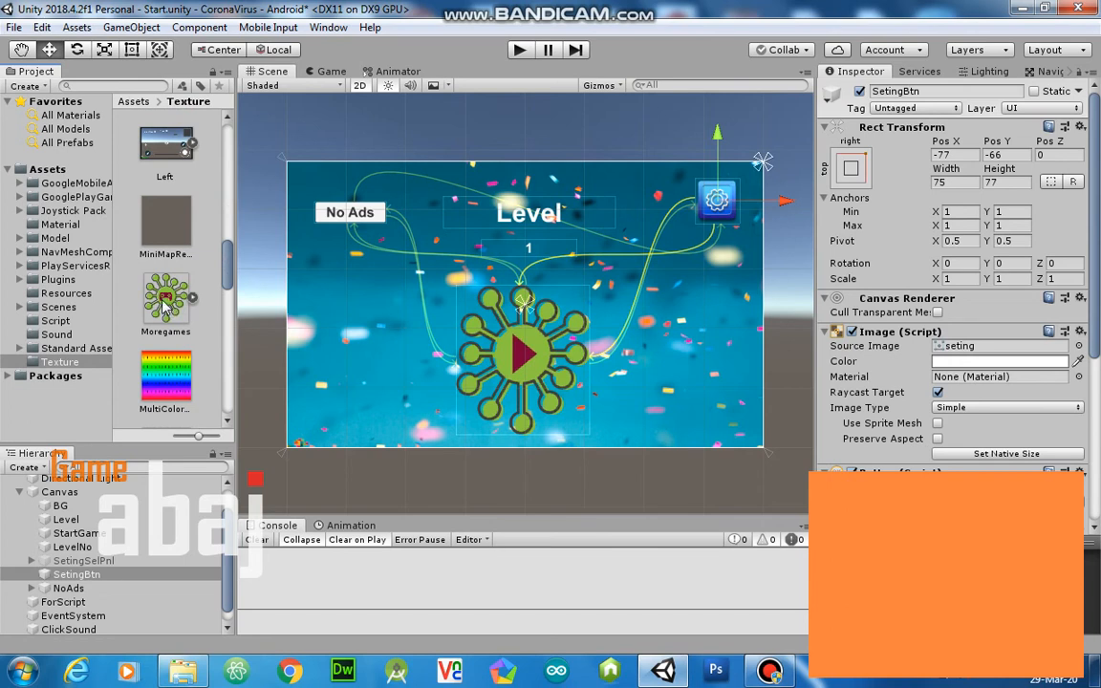
left_click_drag(164, 303, 968, 355)
left_click(989, 455)
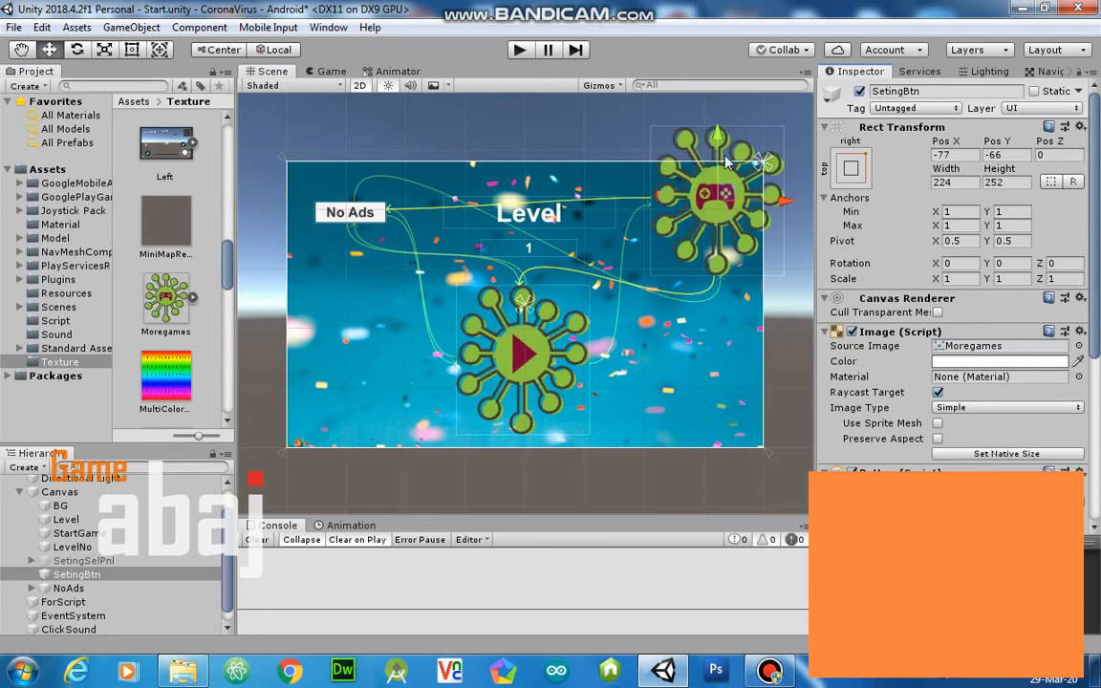
left_click_drag(716, 134, 717, 178)
left_click_drag(785, 245, 750, 262)
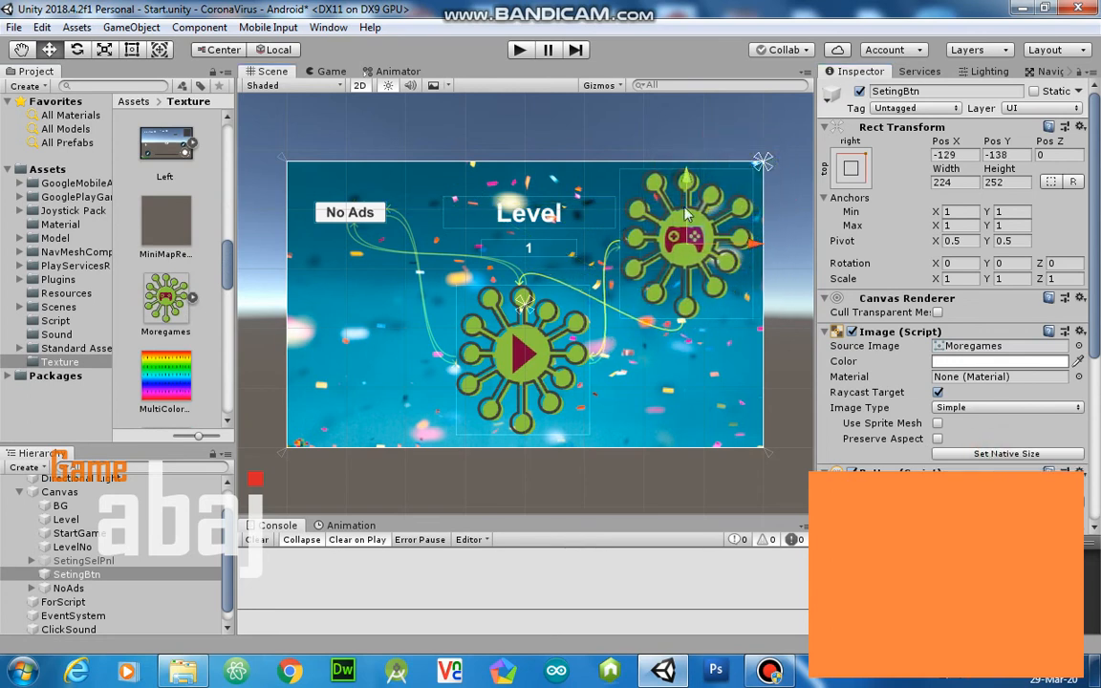
Step: Scale StartGame and SetingBtn together to about 0.605 and move both down and left, with StartGame near the canvas's lower middle
left_click(521, 355)
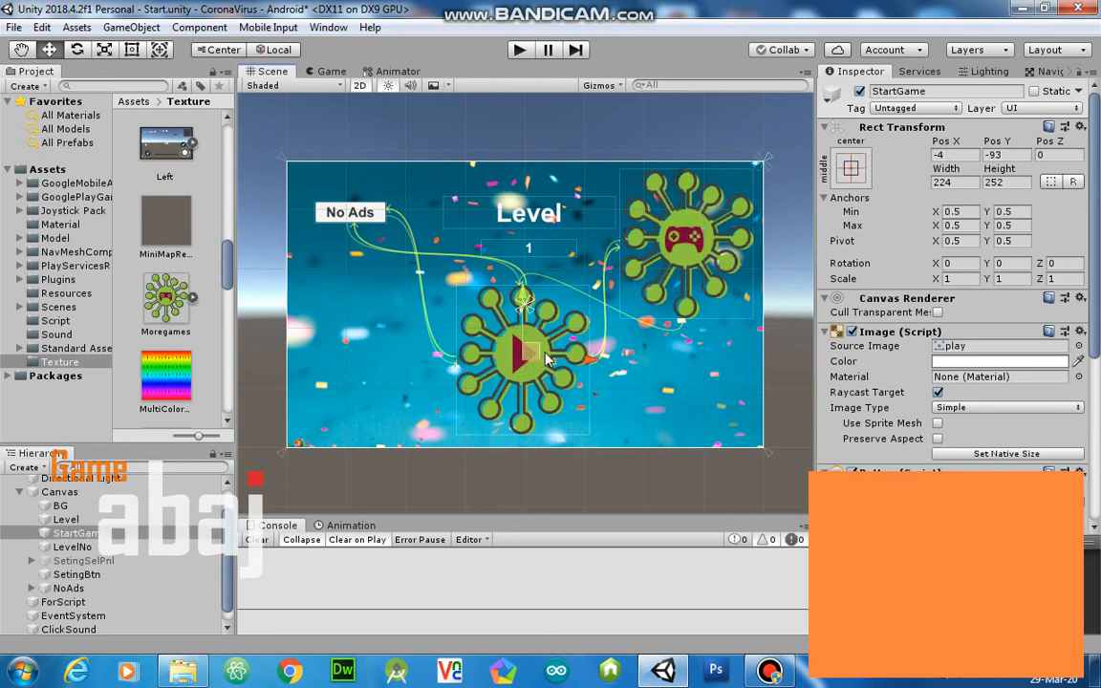
left_click(686, 268, "shift")
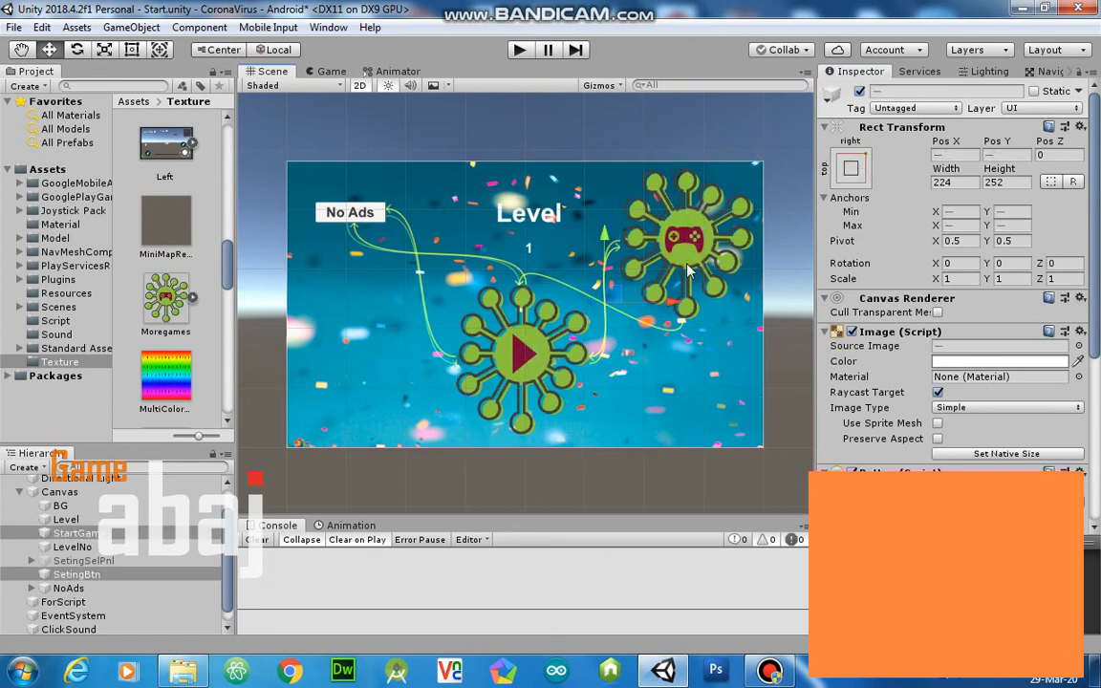
left_click(103, 49)
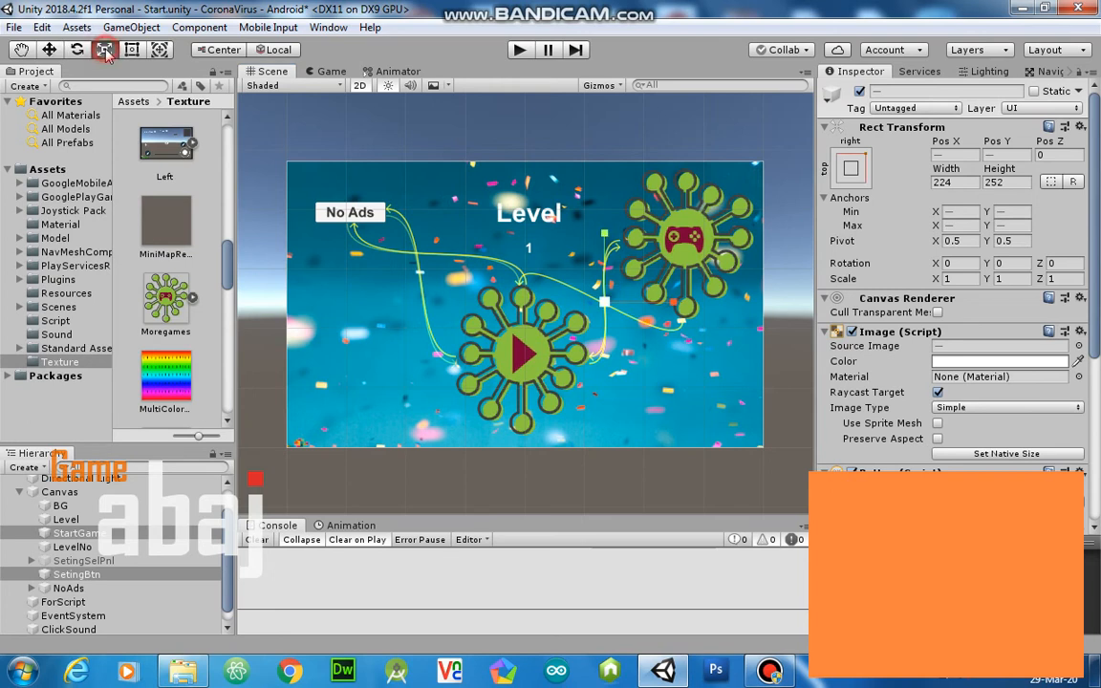
left_click_drag(603, 304, 594, 338)
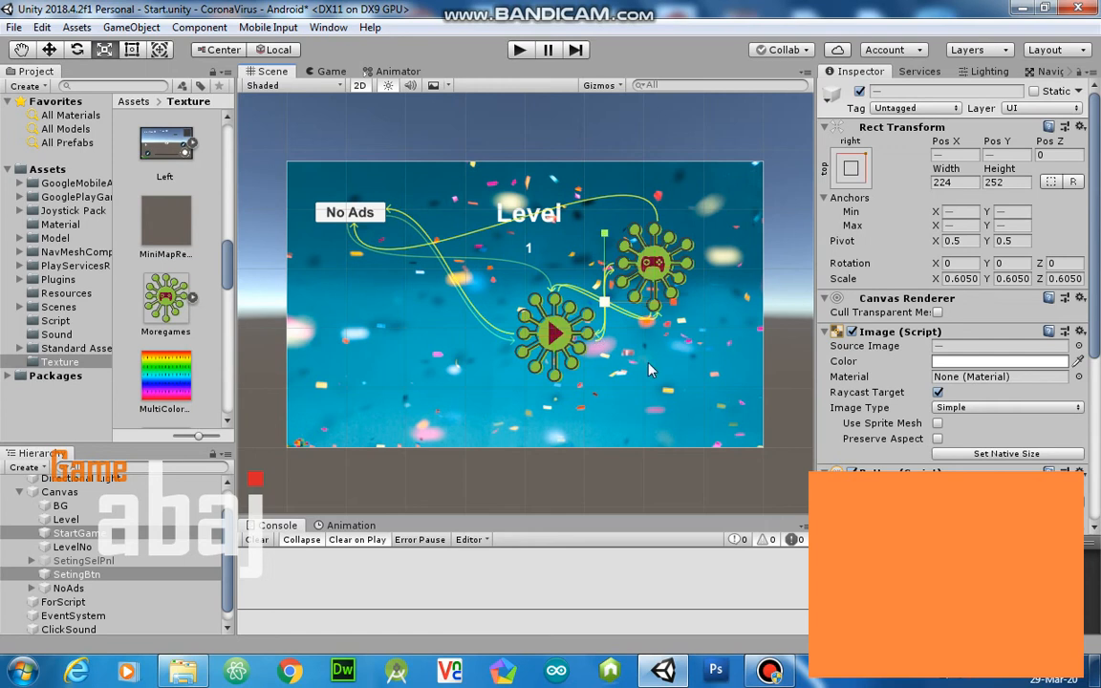
left_click(49, 50)
left_click_drag(621, 266, 623, 314)
left_click_drag(662, 347, 646, 358)
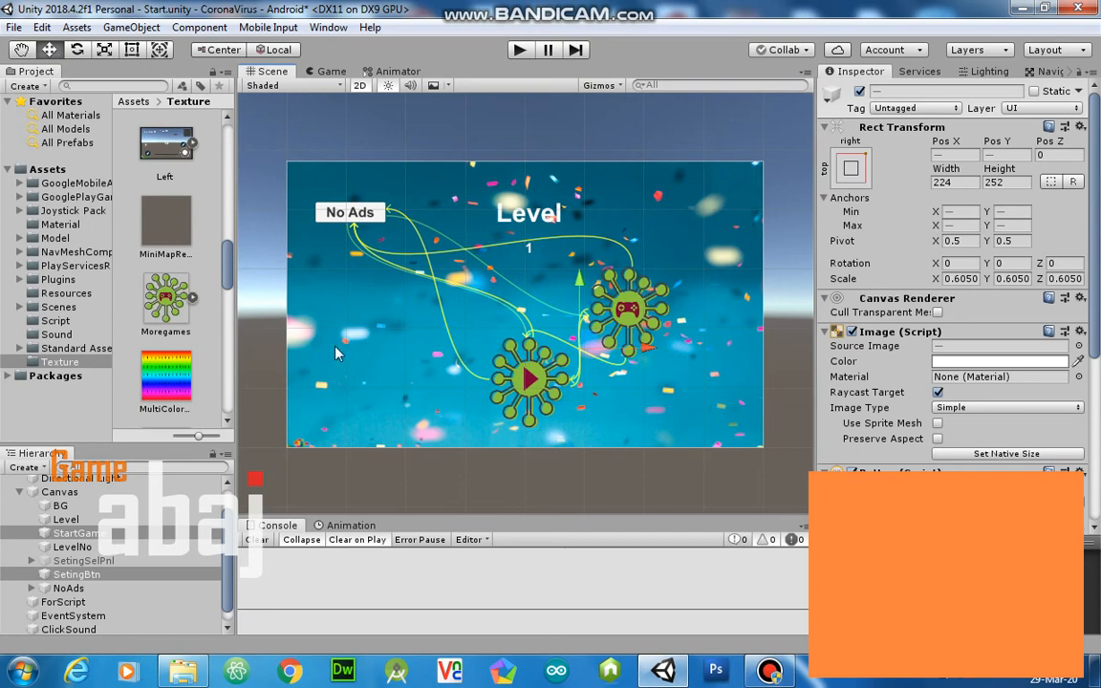
Step: Look through the project's Texture sprites and open Sghare.png from the Main_Screen folder in Adobe Photoshop CS3
left_click(192, 350)
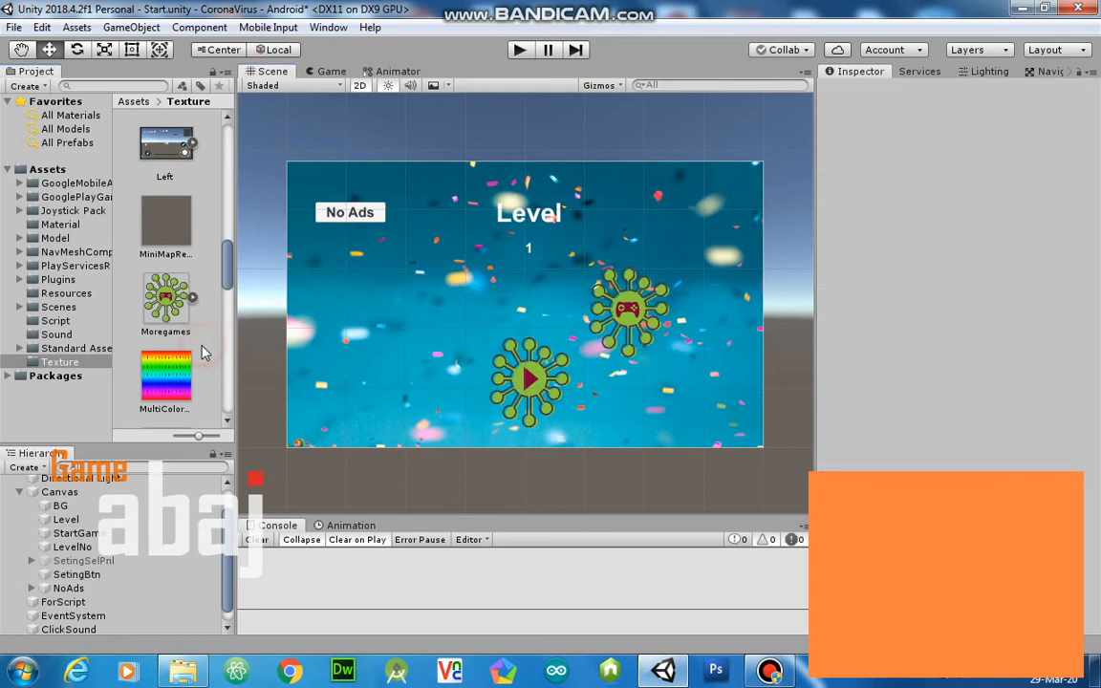
left_click_drag(232, 270, 226, 378)
scroll(224, 376, "down", 4)
scroll(204, 368, "up", 2)
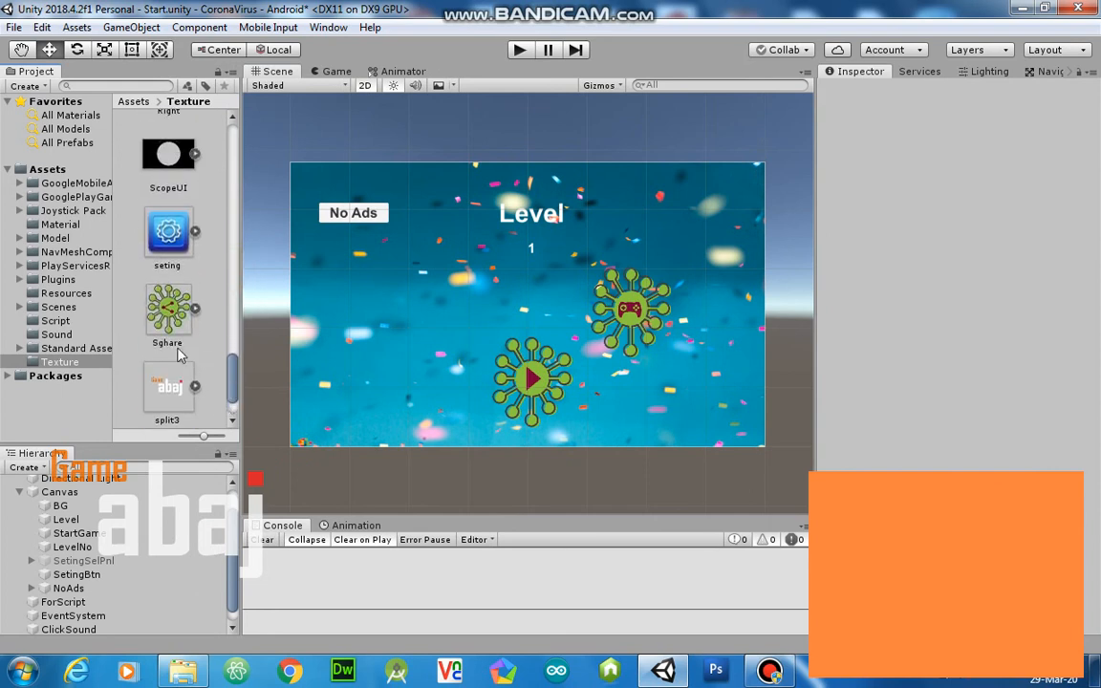
left_click_drag(233, 386, 243, 326)
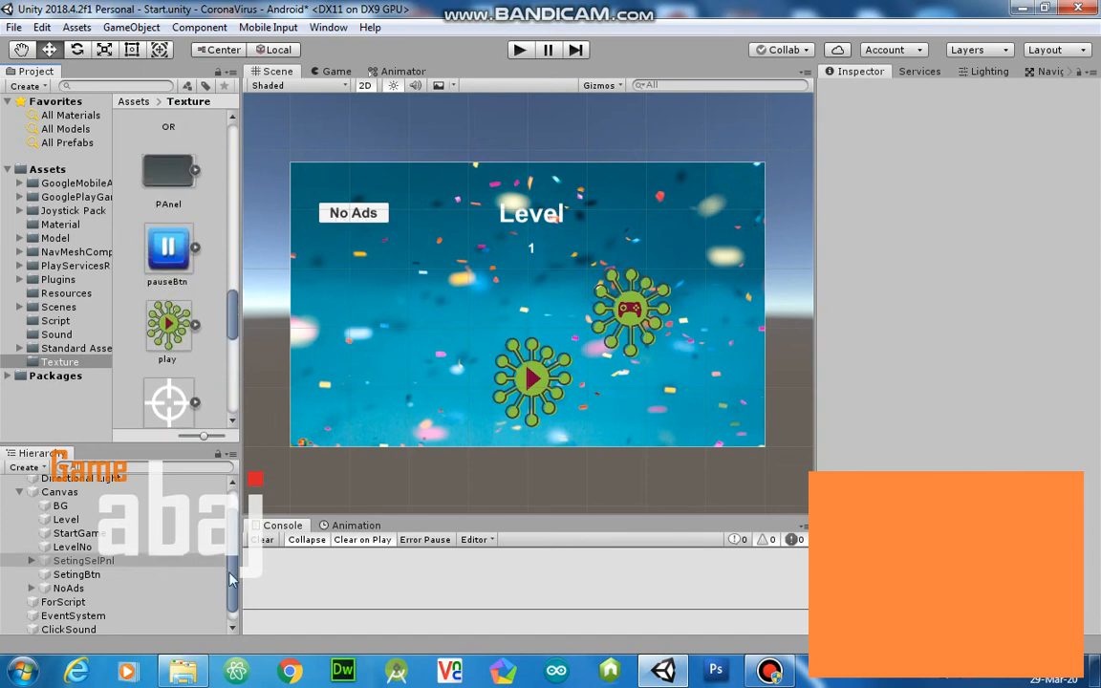
left_click(182, 672)
left_click(387, 306)
left_click(483, 167)
left_click(573, 177)
right_click(573, 177)
mouse_move(805, 370)
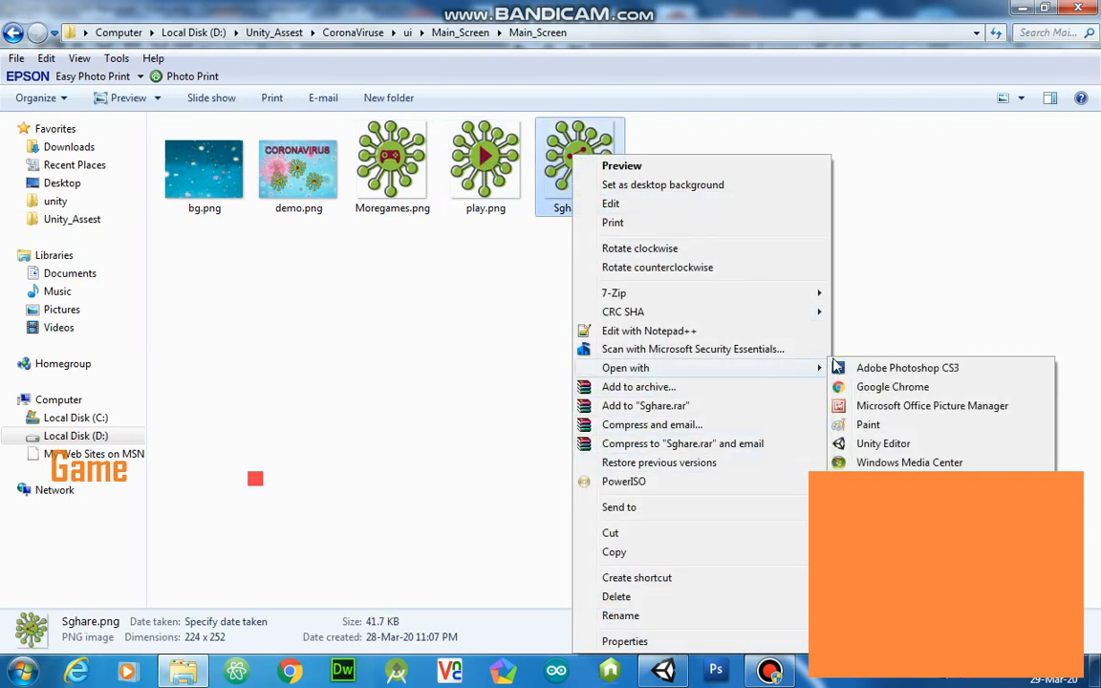
left_click(846, 366)
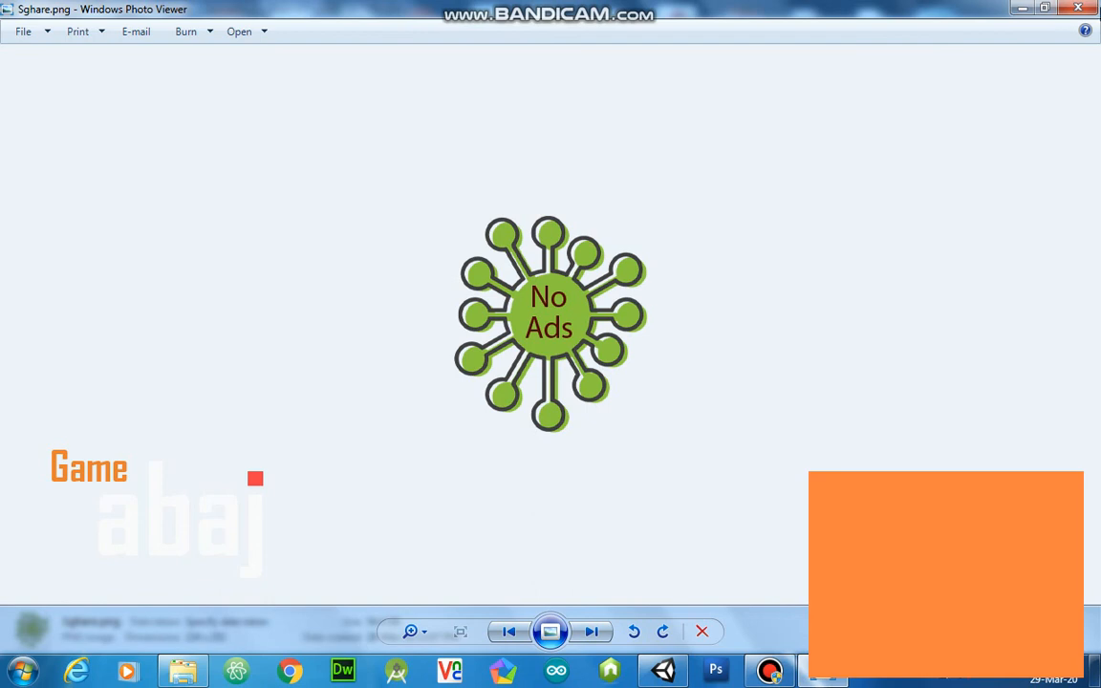
Step: Close the Sghare.png preview and, back in Unity, delete the old Sghare sprite from the Texture folder
left_click(1077, 8)
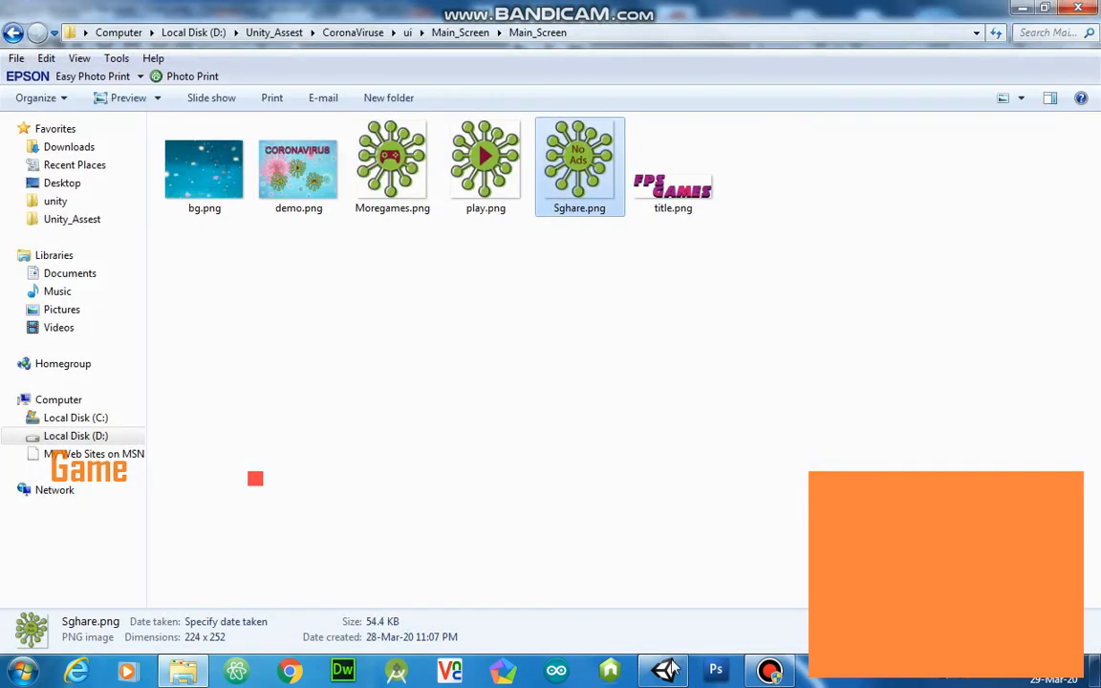
left_click(666, 669)
left_click_drag(236, 326, 229, 413)
left_click(184, 243)
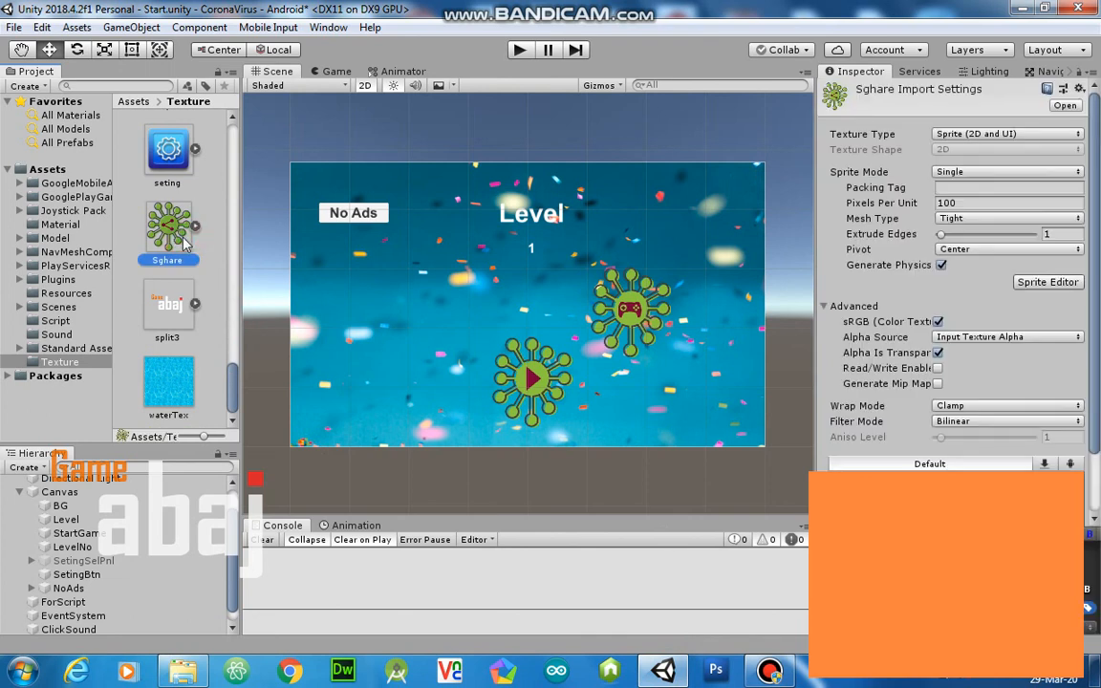
key("Delete")
key("Return")
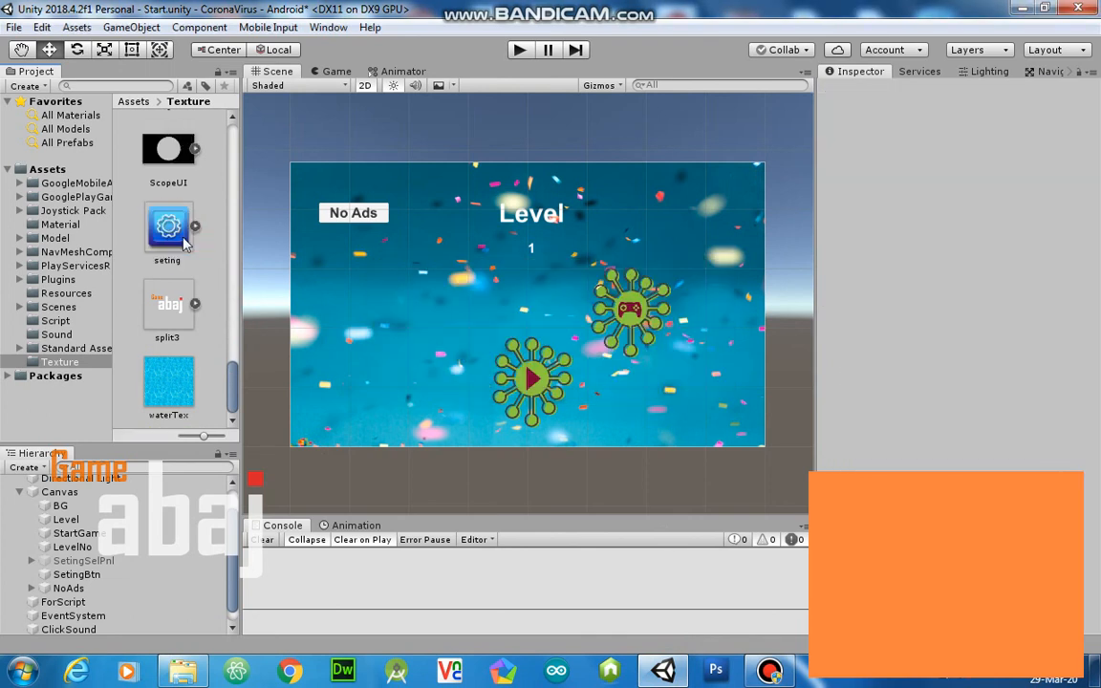
Step: Import the edited Sghare.png into the Texture folder and set its texture type to Sprite (2D and UI) with crunch compression
key("alt+Tab")
left_click_drag(578, 163, 214, 386)
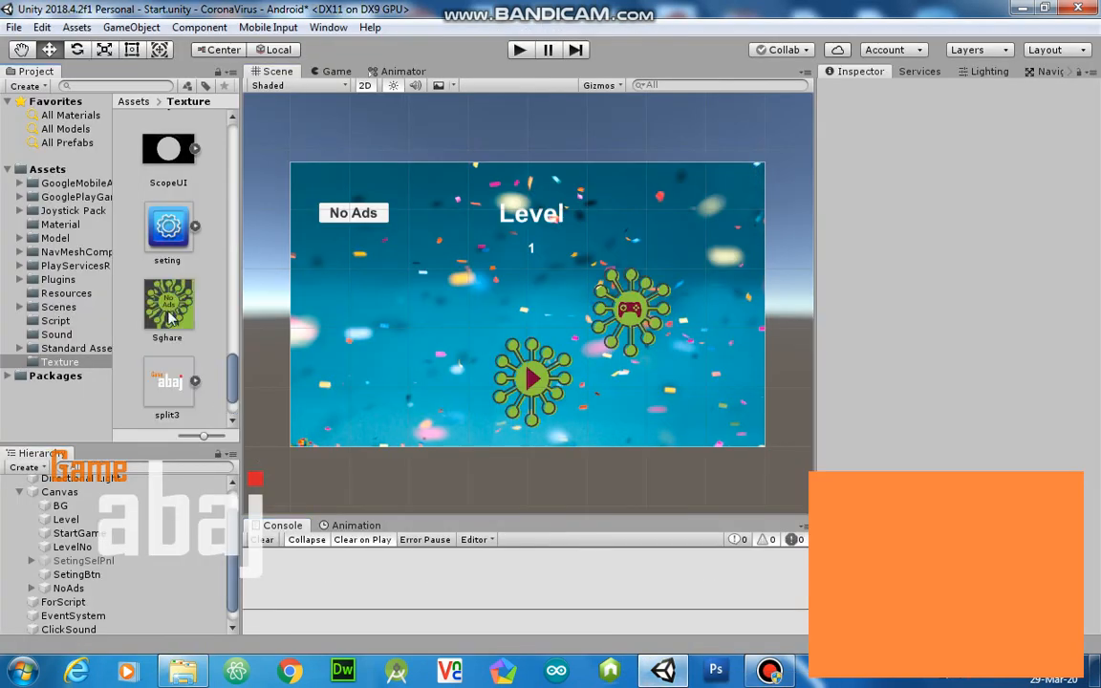
left_click(168, 319)
left_click(957, 135)
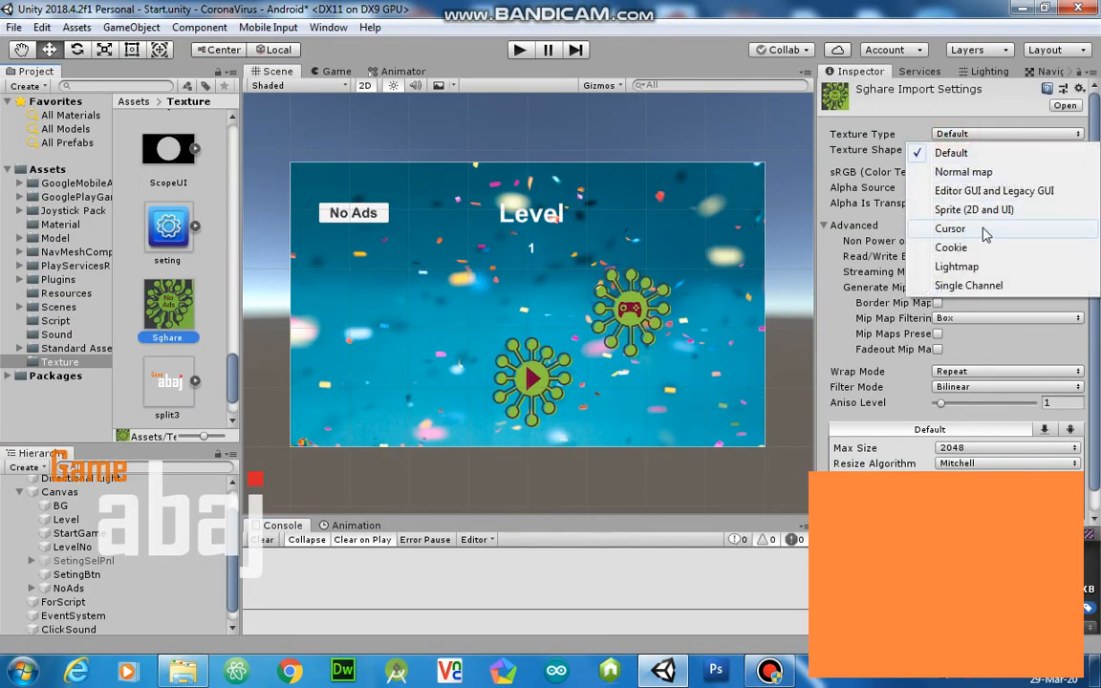
left_click(982, 209)
scroll(1097, 218, "down", 1)
scroll(1096, 217, "down", 1)
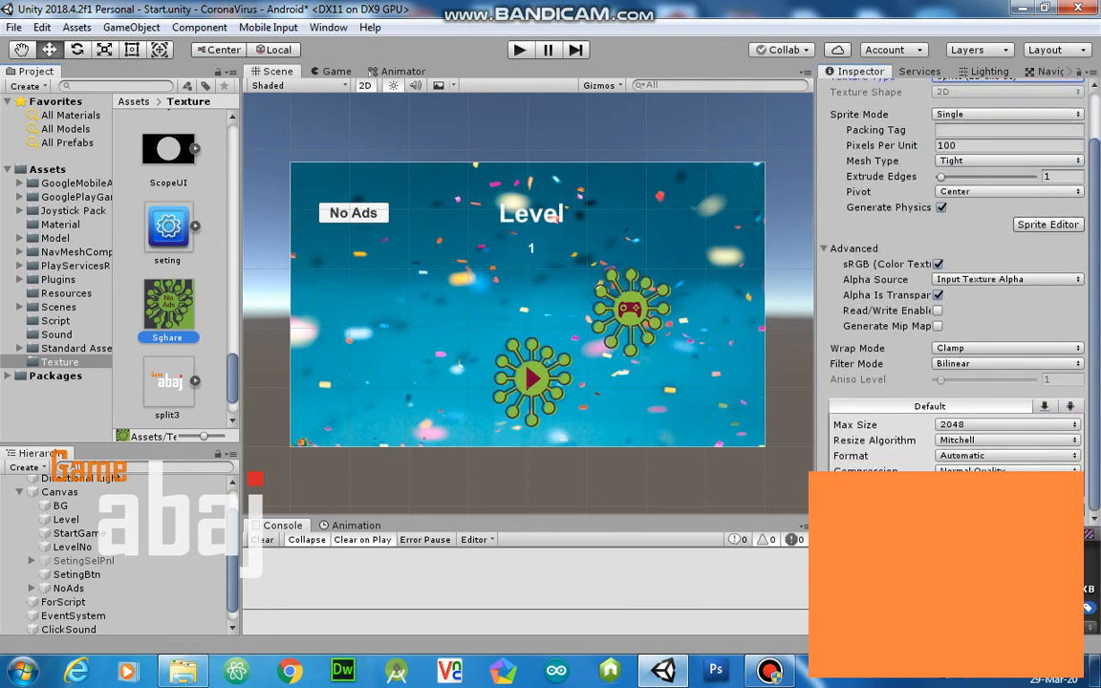
scroll(1097, 217, "down", 1)
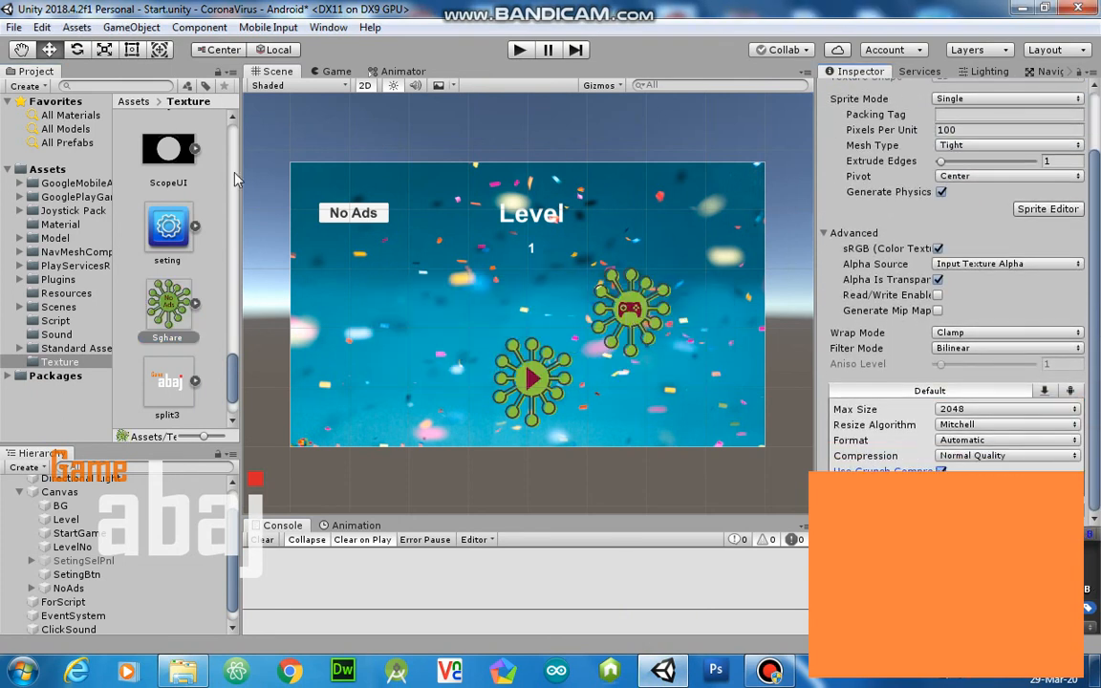
Step: Assign the Sghare sprite as the NoAds button's source image and set the button to its native size
left_click(358, 221)
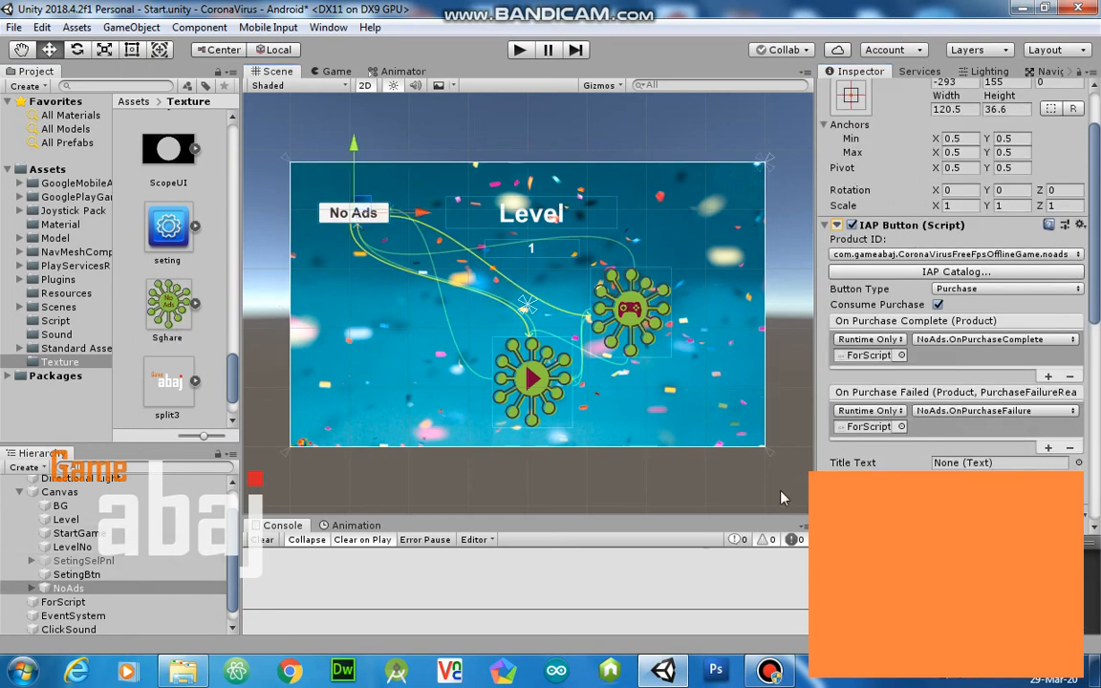
scroll(1021, 444, "up", 3)
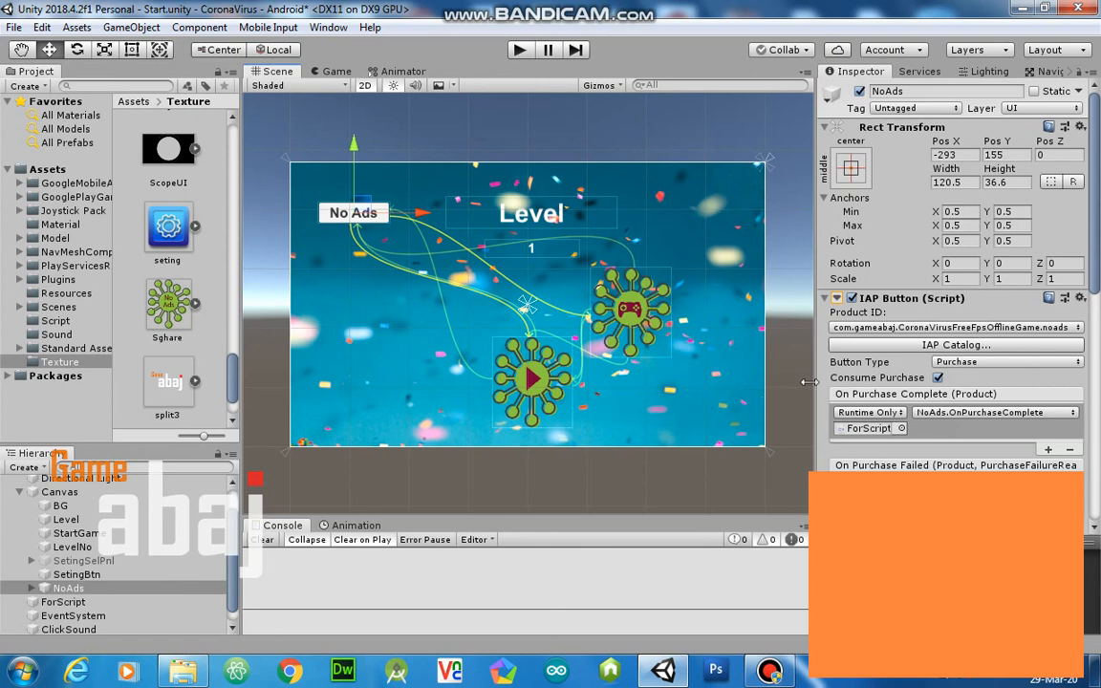
scroll(908, 371, "down", 5)
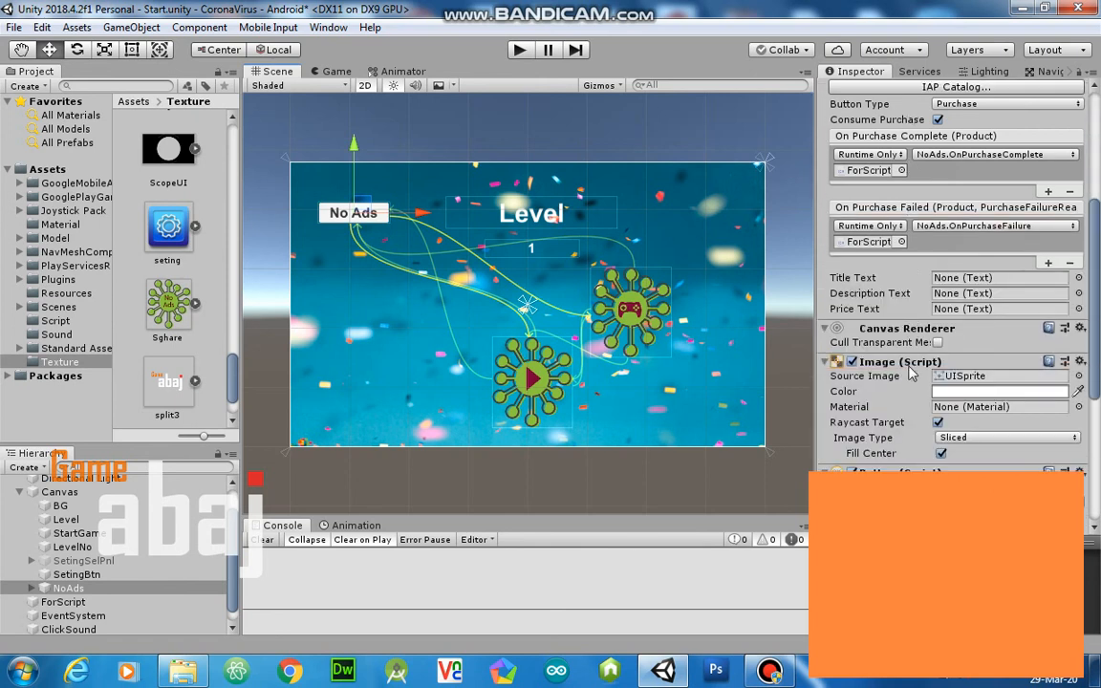
left_click_drag(165, 301, 961, 381)
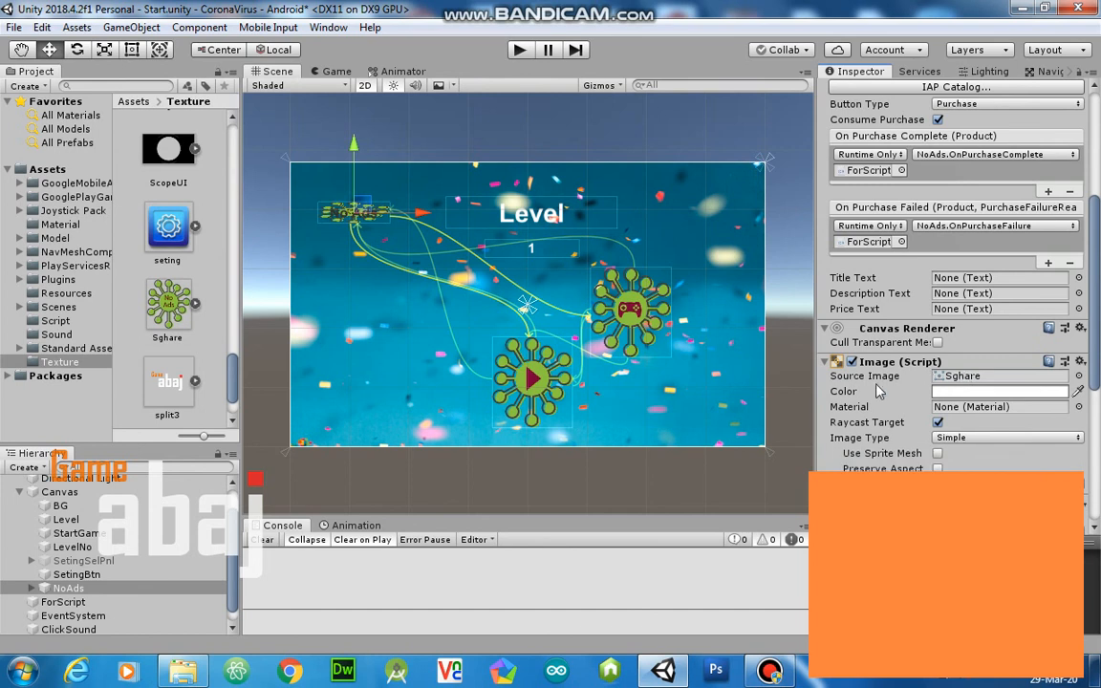
left_click(1024, 484)
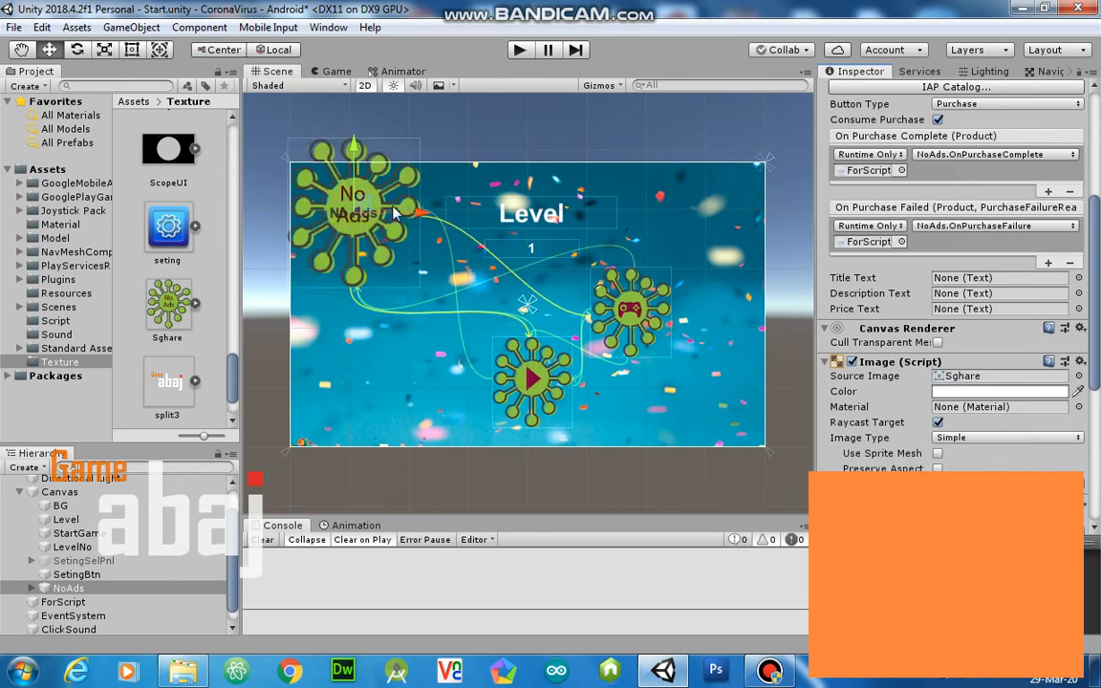
Step: Check the StartGame button's size and scale, and open the NoAds button's width for editing
left_click(478, 332)
scroll(1037, 371, "up", 5)
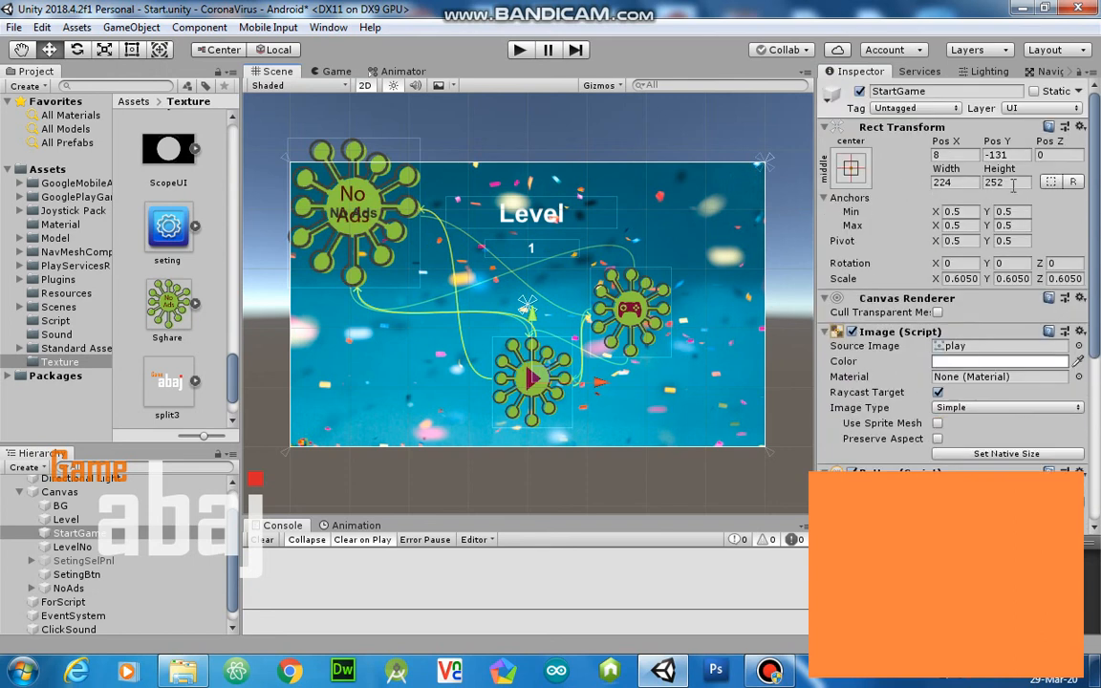
left_click(363, 196)
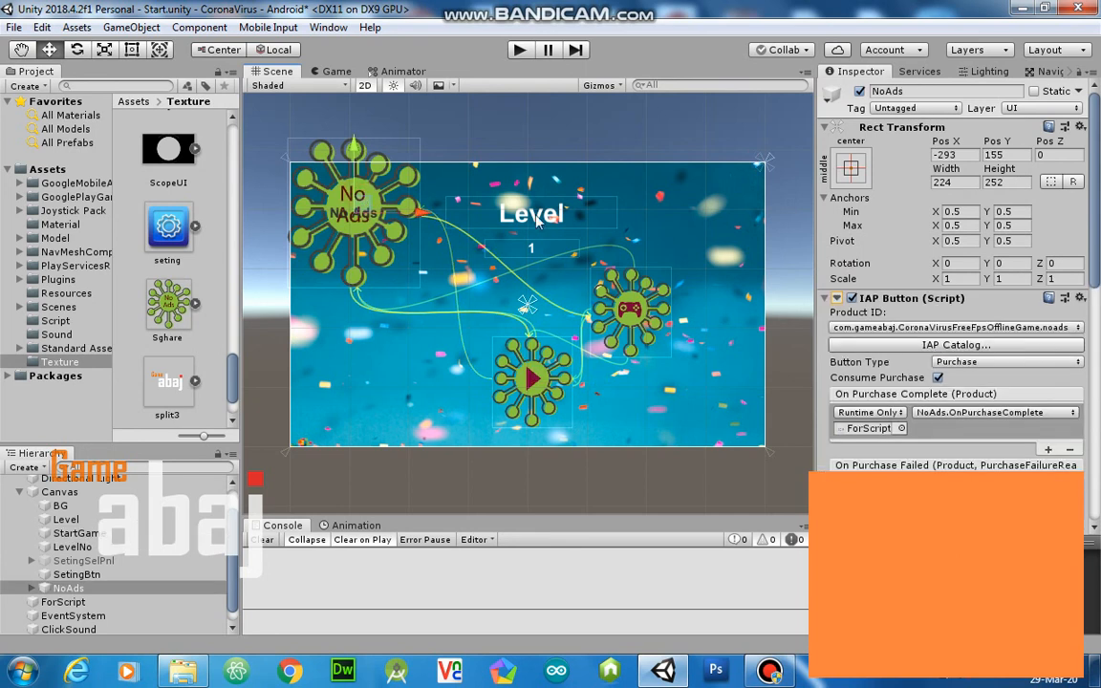
left_click(943, 182)
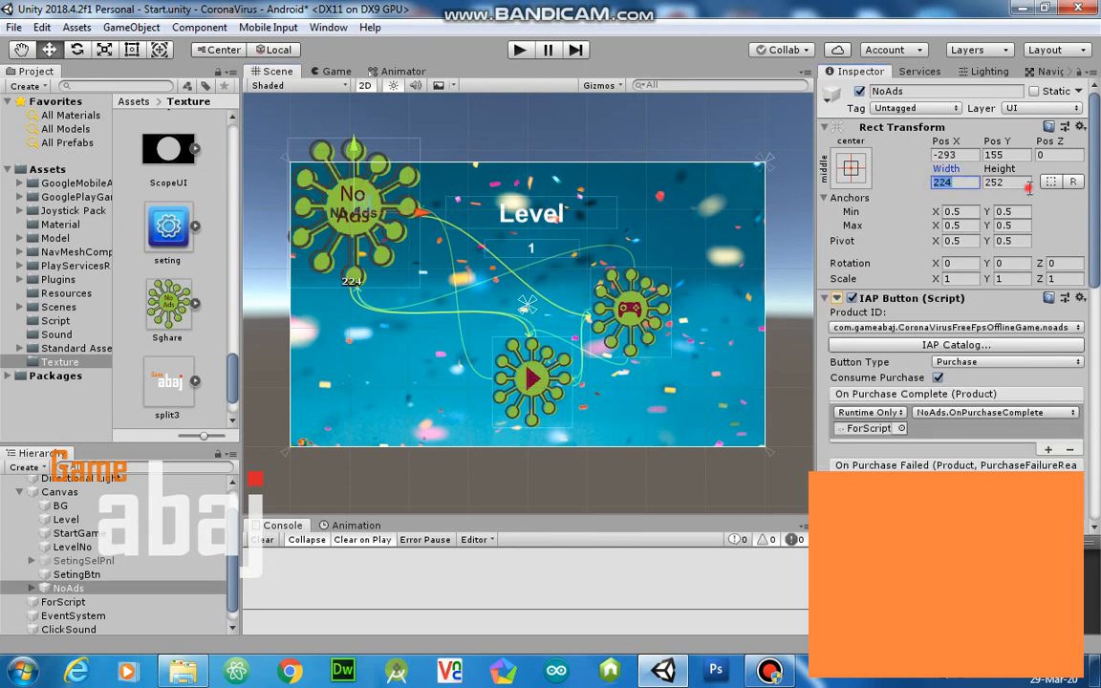